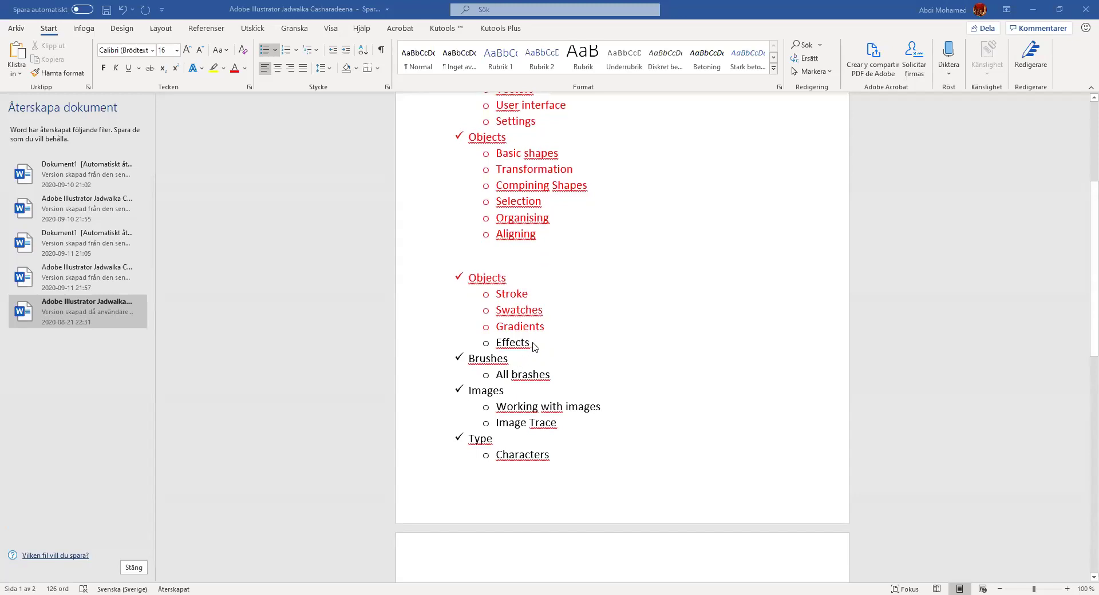
- Change the font colour of the "Effects" item in the Objects list to red
click(534, 346)
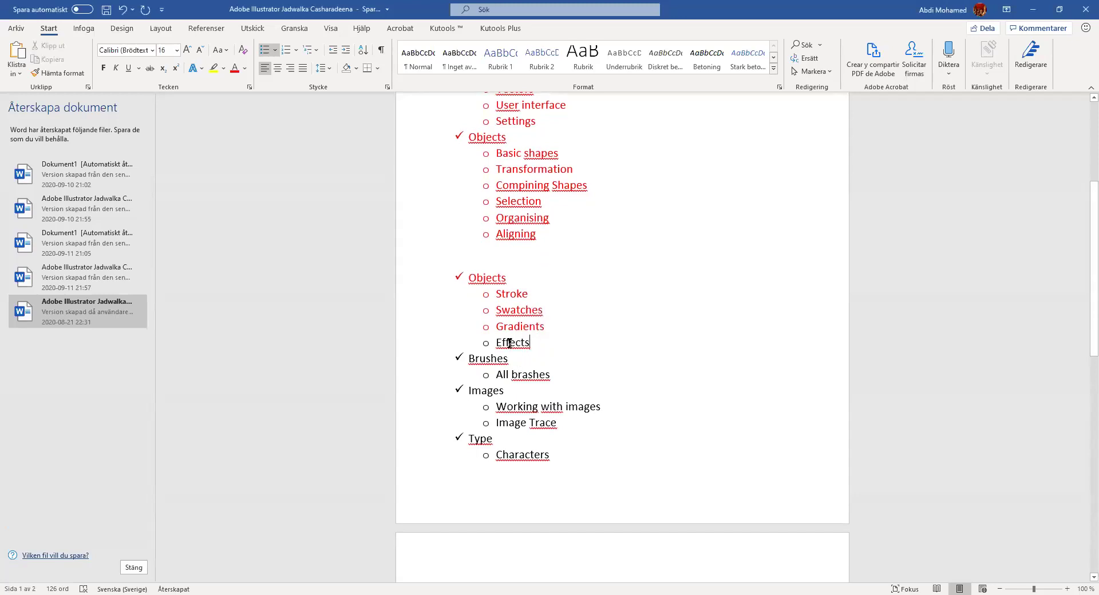
double_click(510, 343)
click(235, 69)
click(540, 358)
- Review the remaining course topics in the outline, from Brushes through Advanced Techniques and Exercises
scroll(584, 395, down, 1)
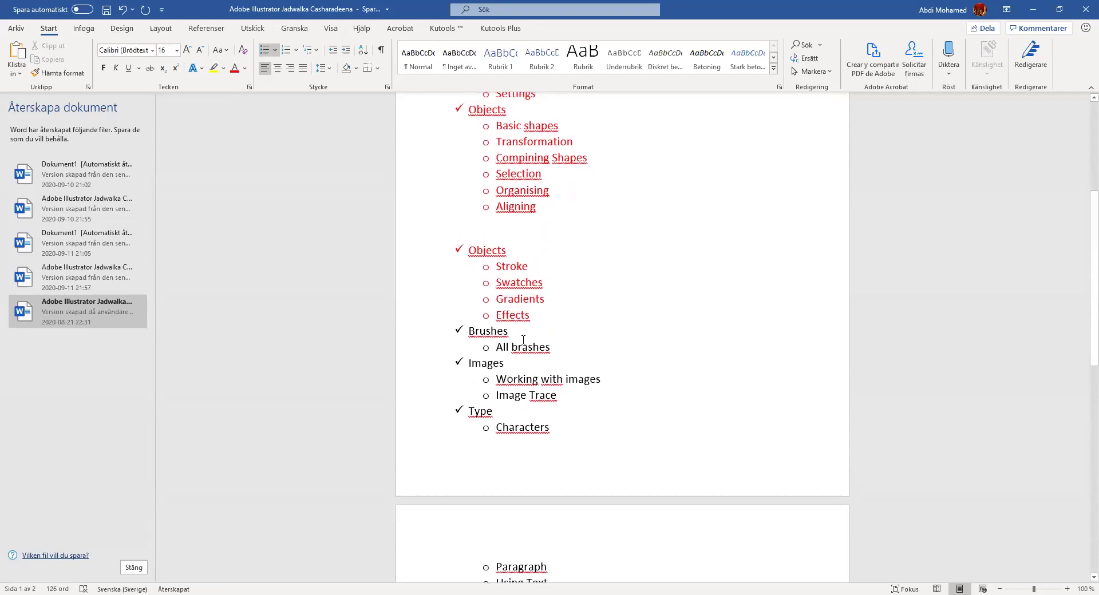
scroll(535, 405, down, 1)
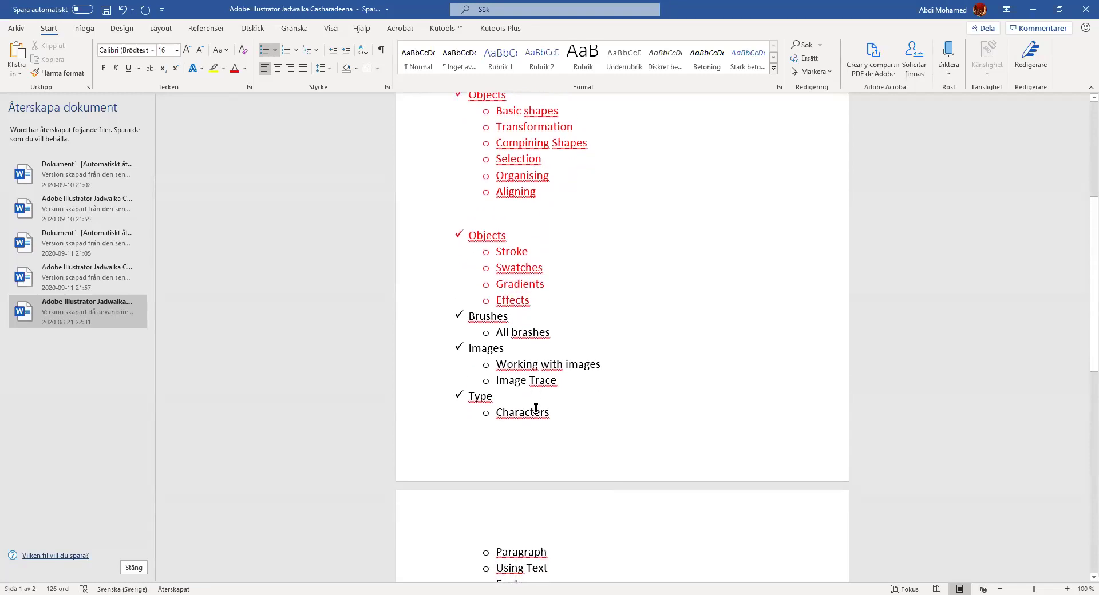
scroll(578, 377, down, 7)
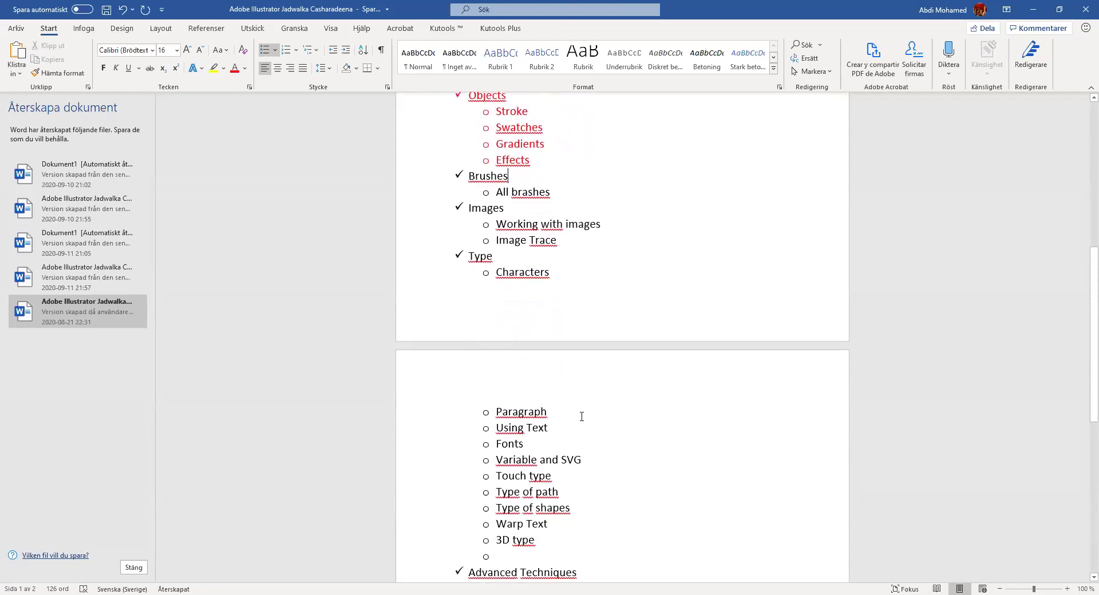
scroll(508, 506, down, 5)
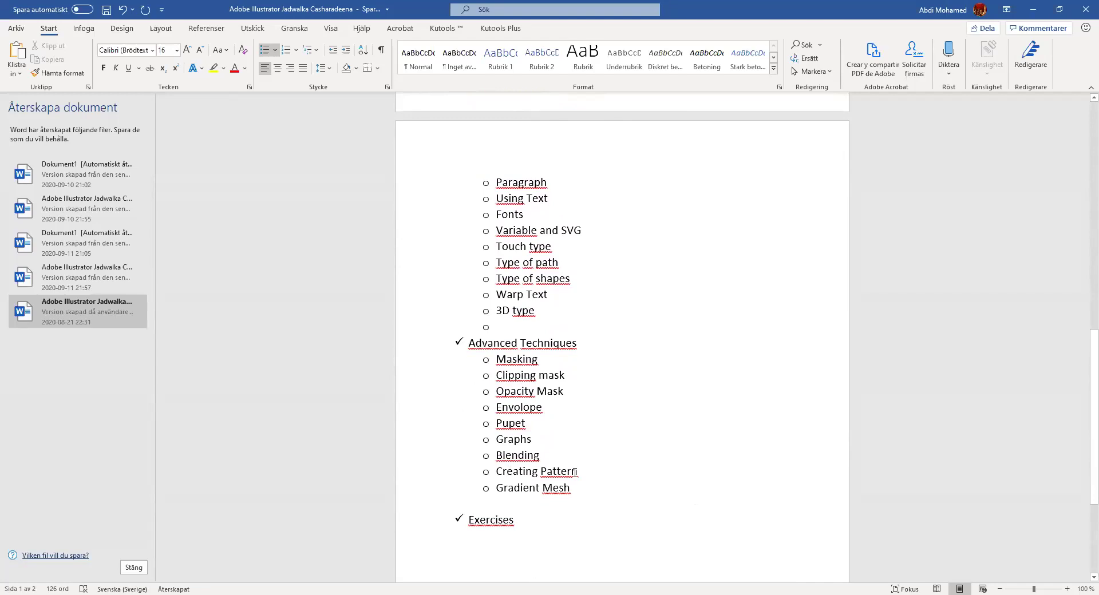
scroll(575, 472, down, 6)
scroll(563, 542, up, 19)
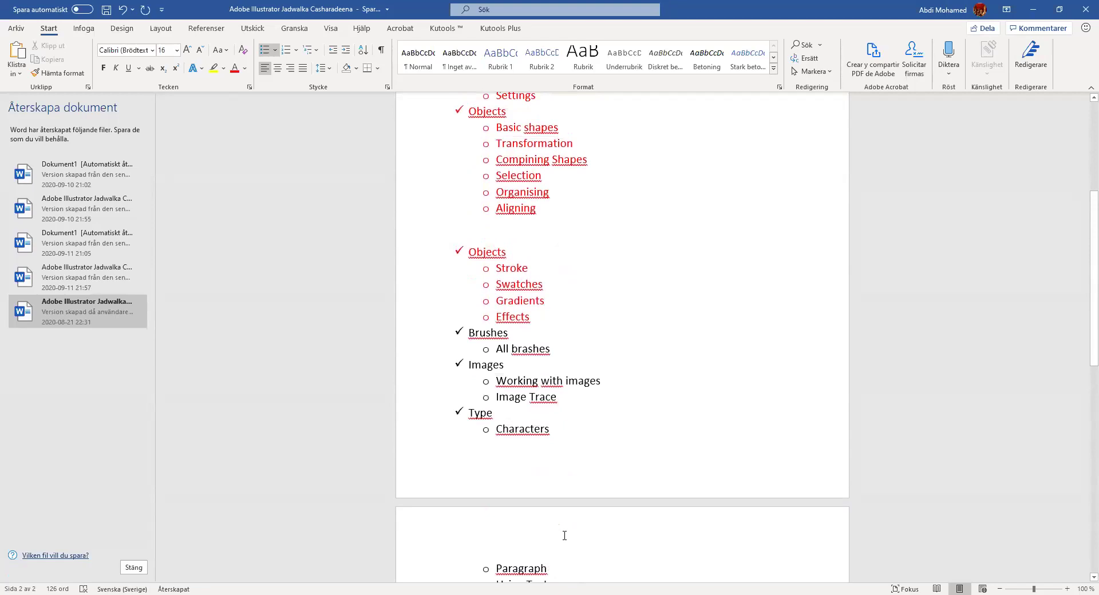
triple_click(499, 333)
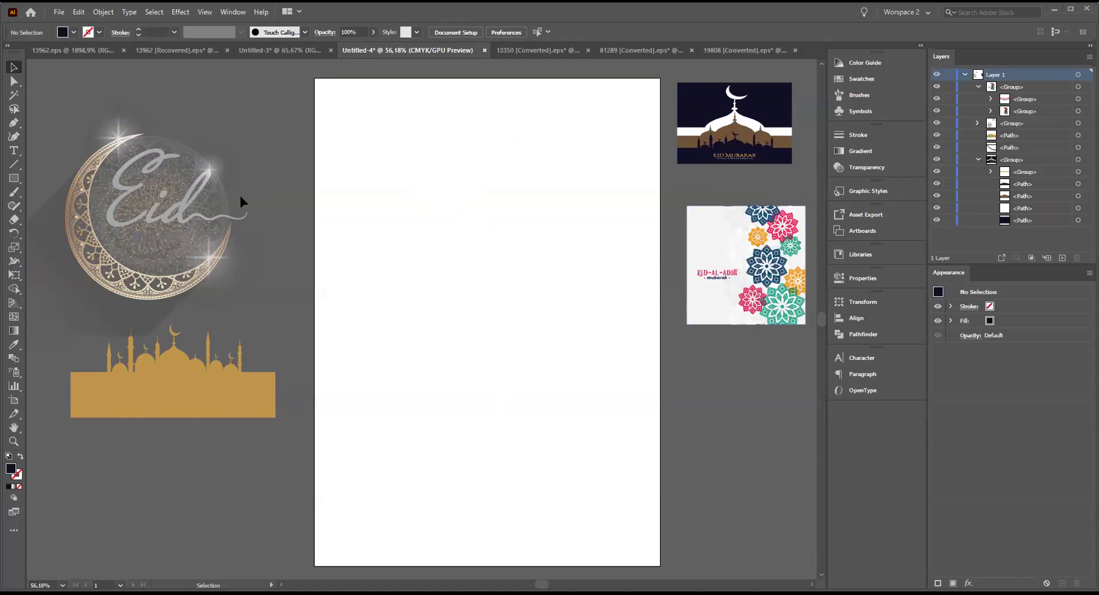
- Delete the leftover white path from the artboard in the Illustrator document
drag(475, 268, 523, 145)
key(Delete)
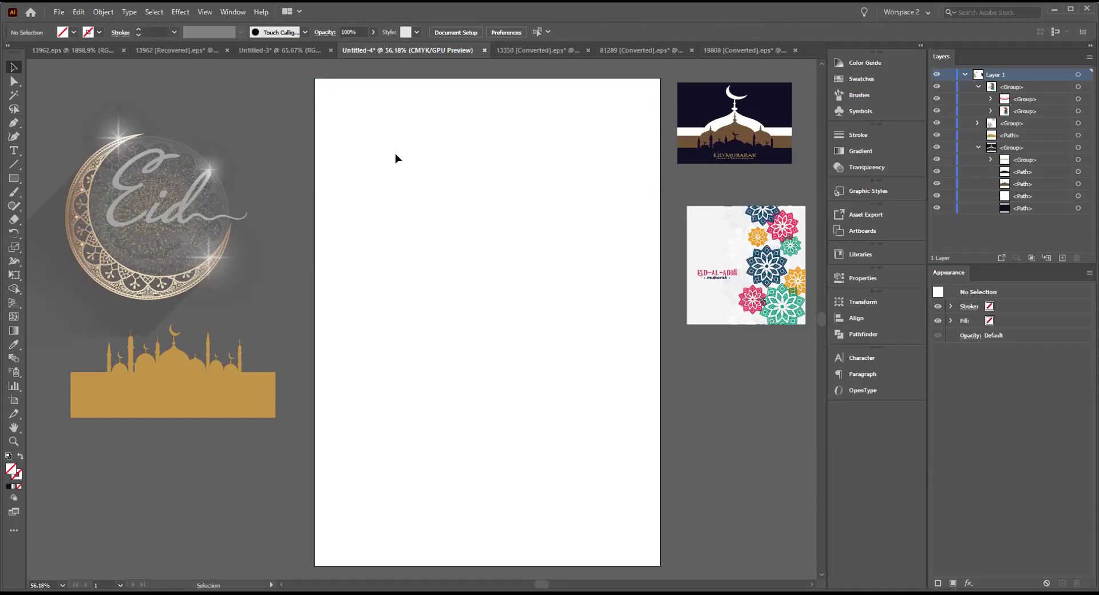
- Choose the Paintbrush and set its stroke colour to black
click(10, 194)
double_click(15, 472)
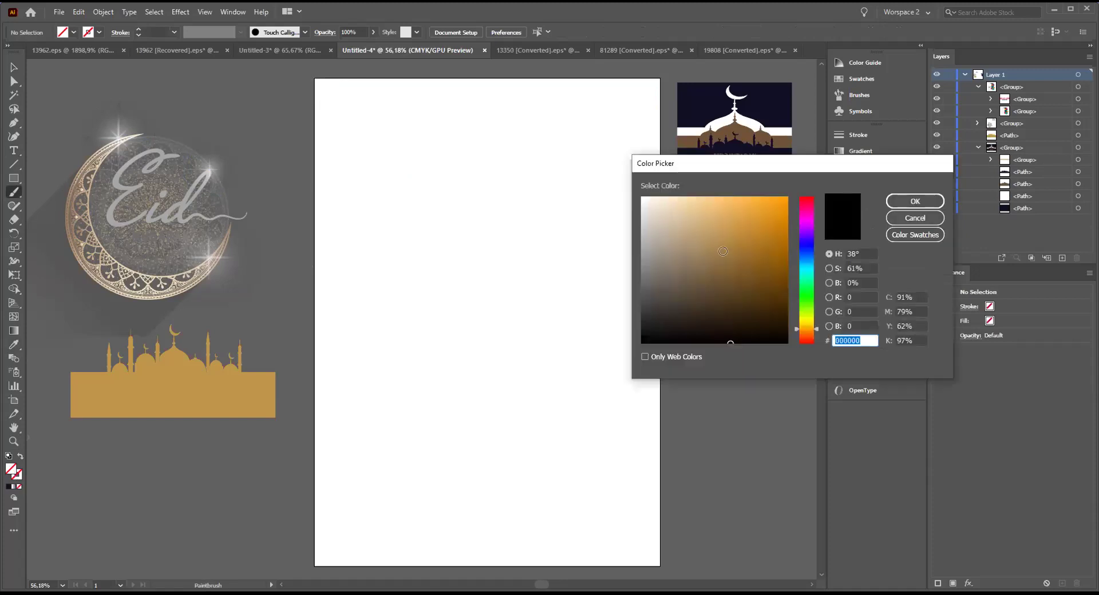
click(914, 202)
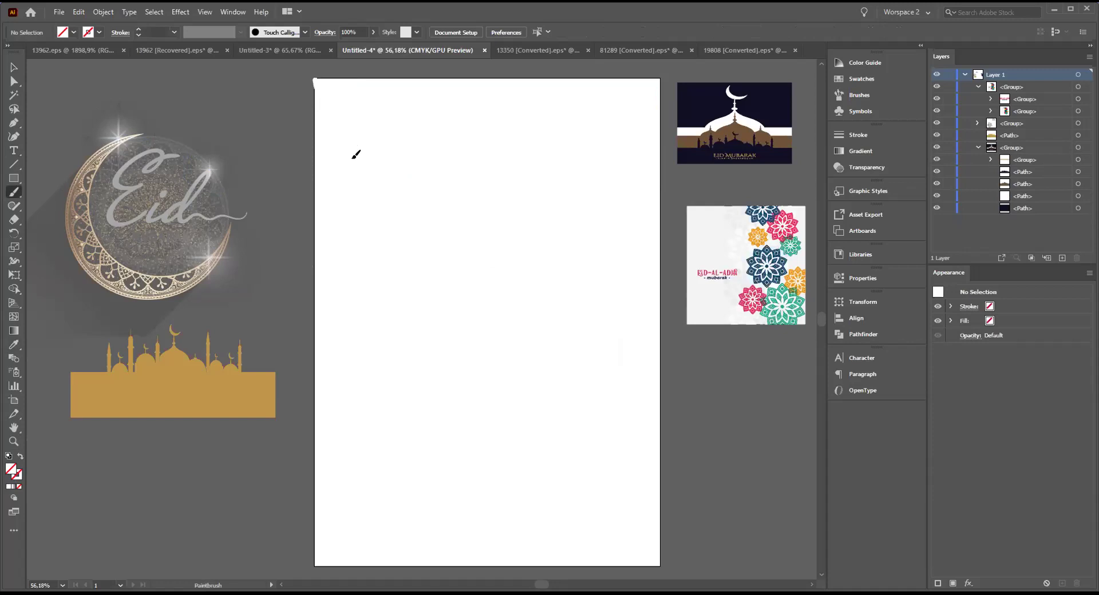
click(661, 213)
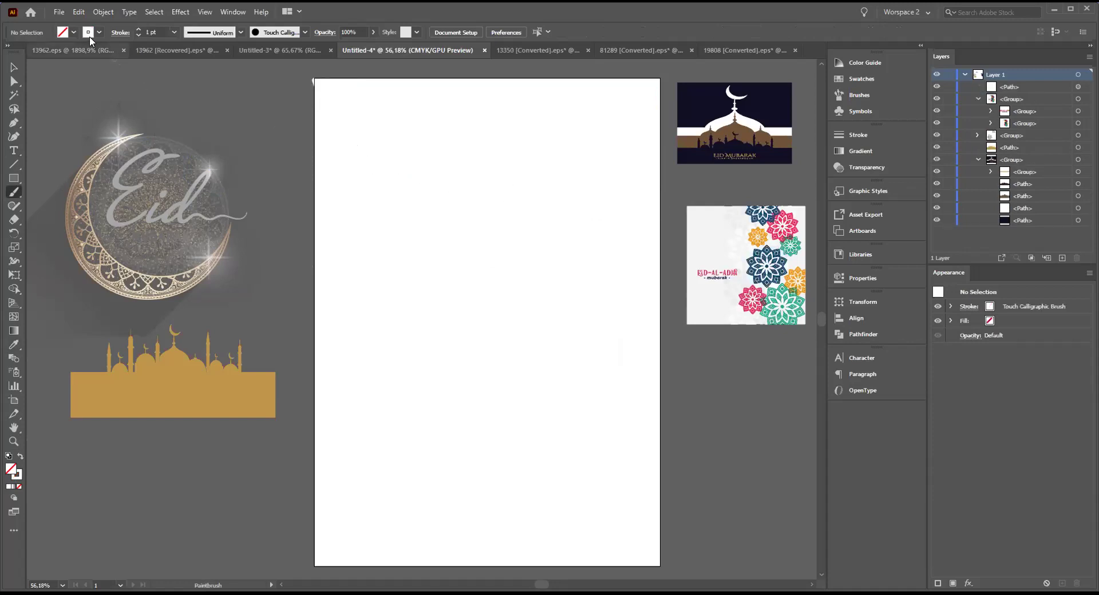
click(98, 33)
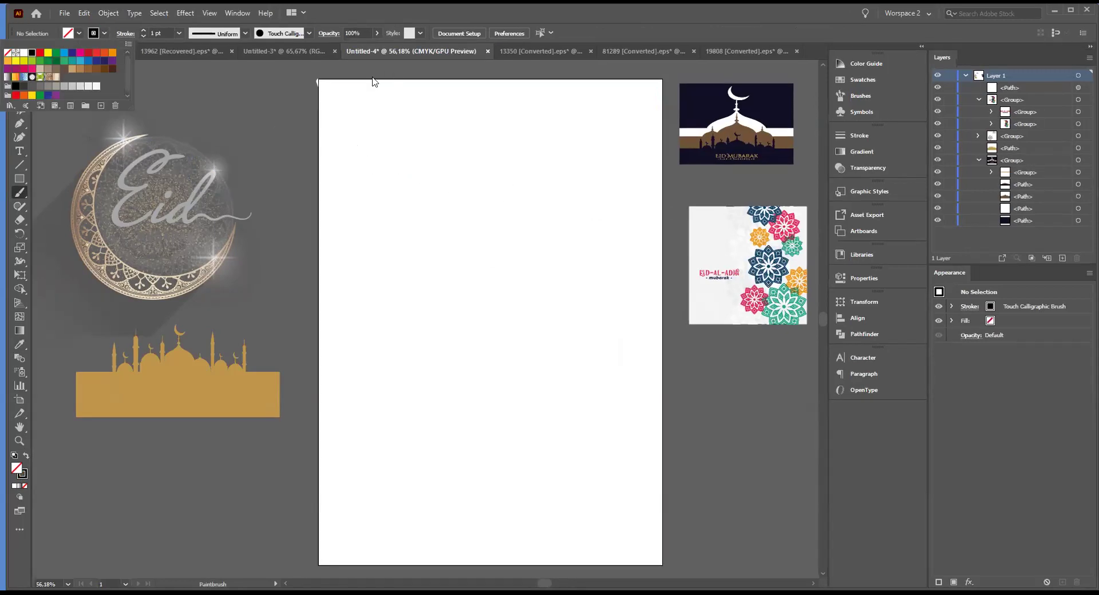
click(318, 82)
- Brush a rough poster layout with a double curve and zigzag skyline near the artboard's top, two circles in the middle and a wavy line below
mouse_move(318, 81)
mouse_down()
mouse_move(359, 146)
mouse_move(419, 187)
mouse_move(532, 223)
mouse_move(663, 230)
mouse_up()
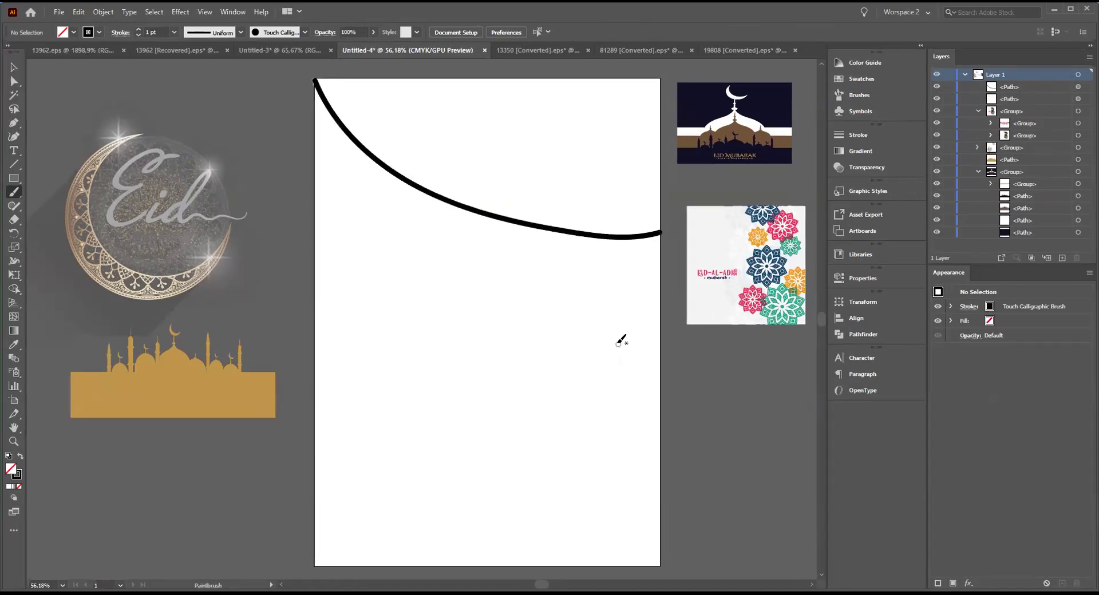
drag(429, 98, 413, 170)
mouse_move(466, 126)
mouse_down()
mouse_move(532, 189)
mouse_move(636, 138)
mouse_move(641, 170)
mouse_up()
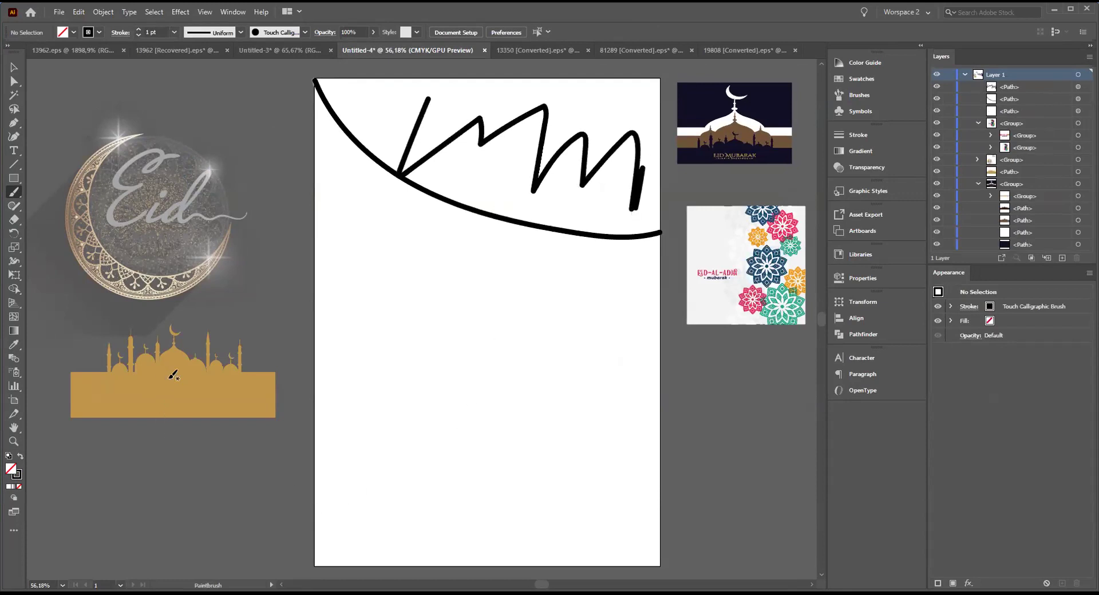
mouse_move(319, 507)
mouse_down()
mouse_move(431, 506)
mouse_move(594, 471)
mouse_move(638, 485)
mouse_up()
mouse_move(359, 249)
mouse_down()
mouse_move(380, 380)
mouse_move(457, 267)
mouse_up()
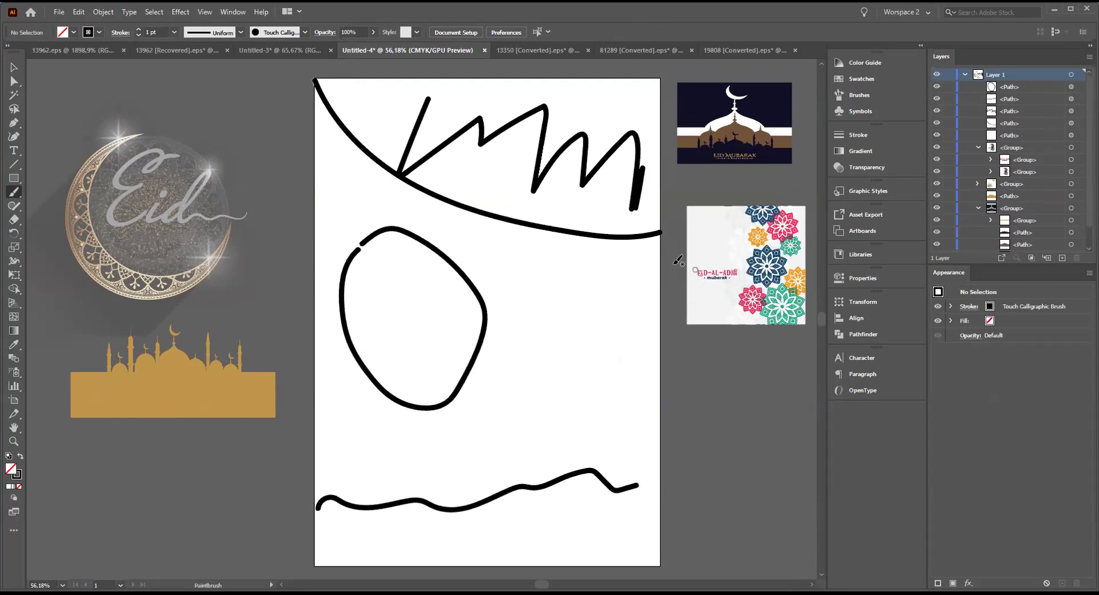
mouse_move(404, 166)
mouse_down()
mouse_move(433, 102)
mouse_move(535, 186)
mouse_move(653, 241)
mouse_move(624, 132)
mouse_move(600, 172)
mouse_up()
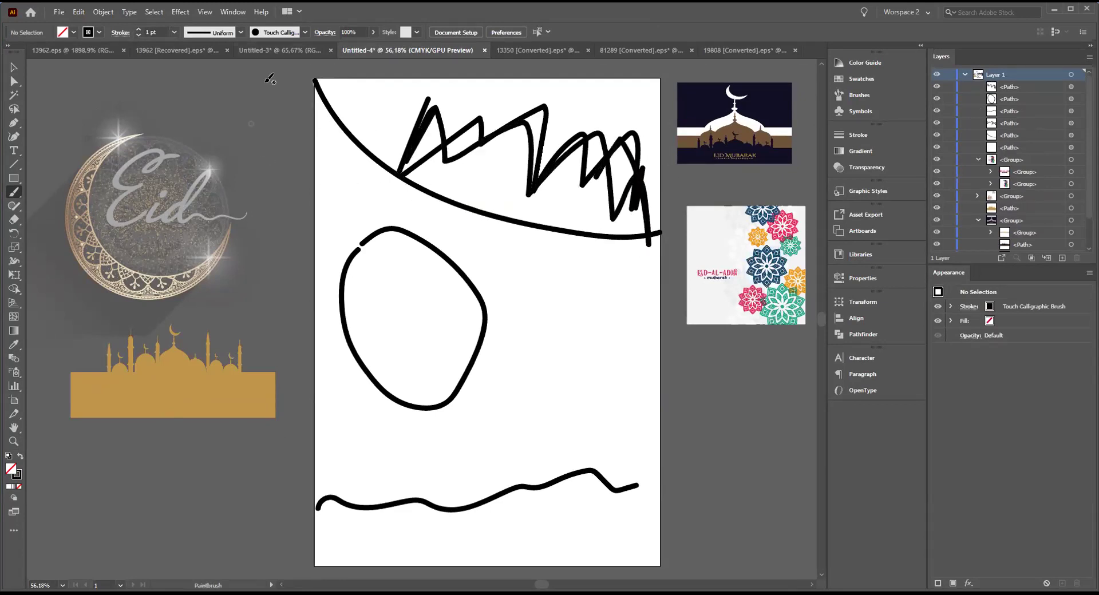
mouse_move(319, 87)
mouse_down()
mouse_move(344, 147)
mouse_move(443, 216)
mouse_move(573, 265)
mouse_move(662, 267)
mouse_up()
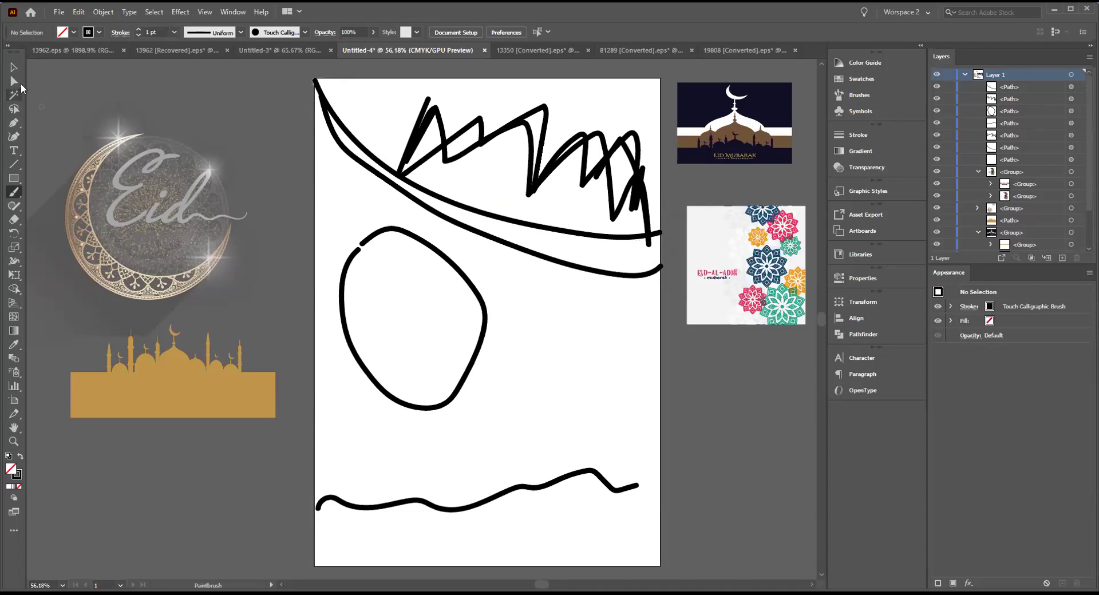
mouse_move(602, 299)
mouse_down()
mouse_move(542, 304)
mouse_move(604, 390)
mouse_move(630, 312)
mouse_move(604, 298)
mouse_up()
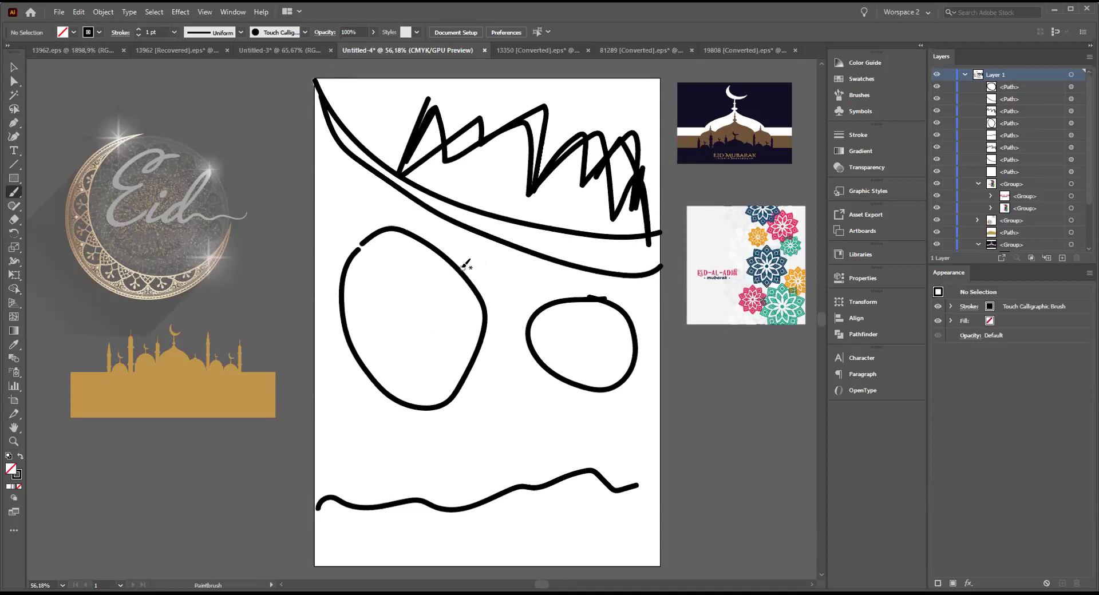
- Delete all the brush strokes of the rough layout from the artboard
click(14, 68)
mouse_move(282, 81)
mouse_down()
mouse_move(456, 169)
mouse_move(555, 567)
mouse_up()
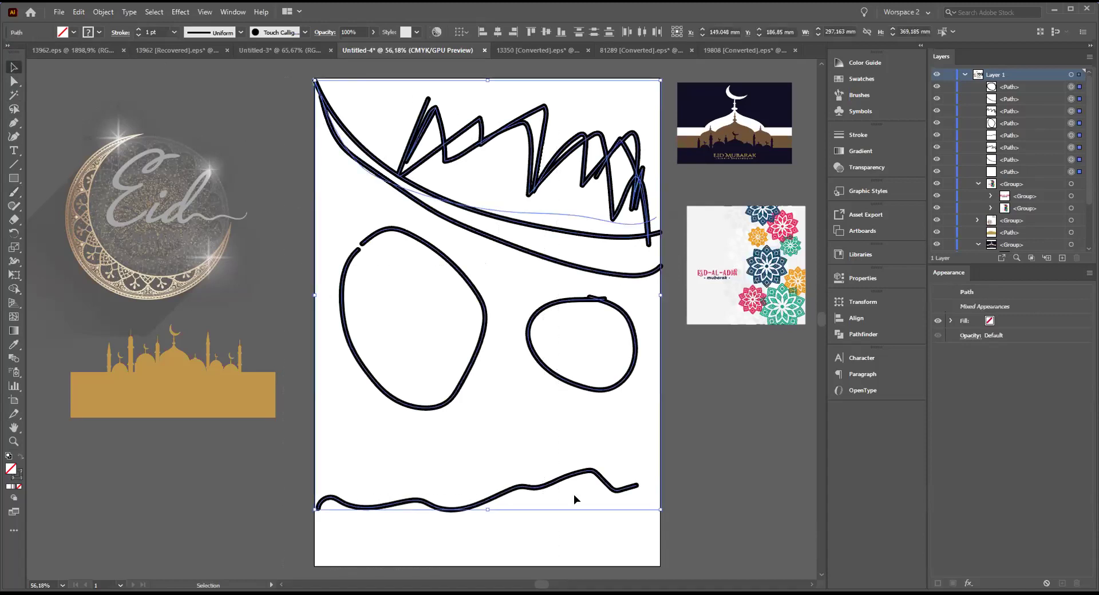
key(Delete)
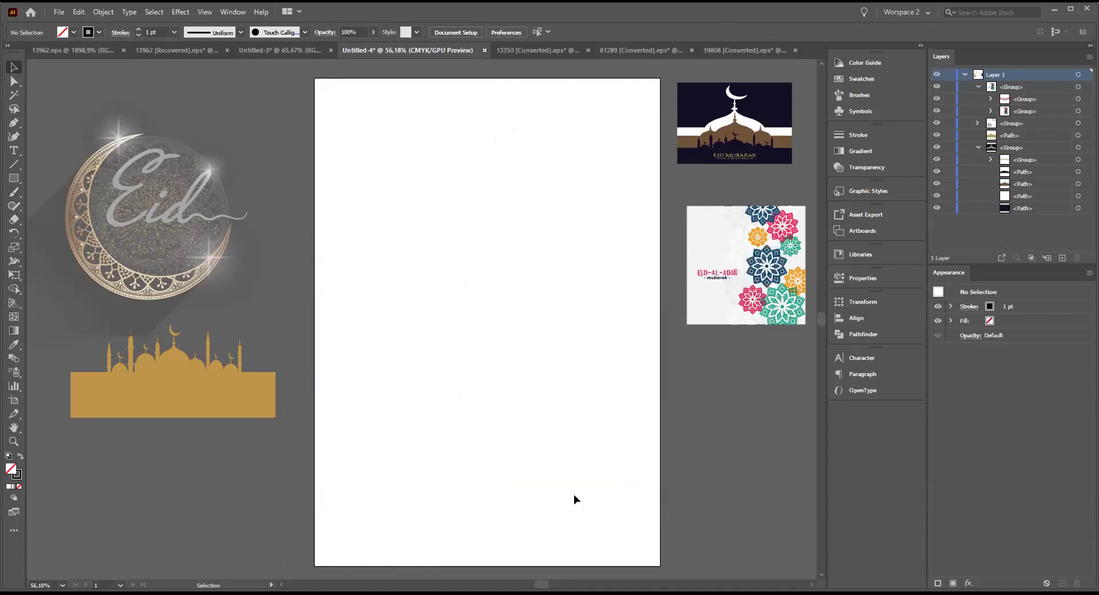
click(13, 126)
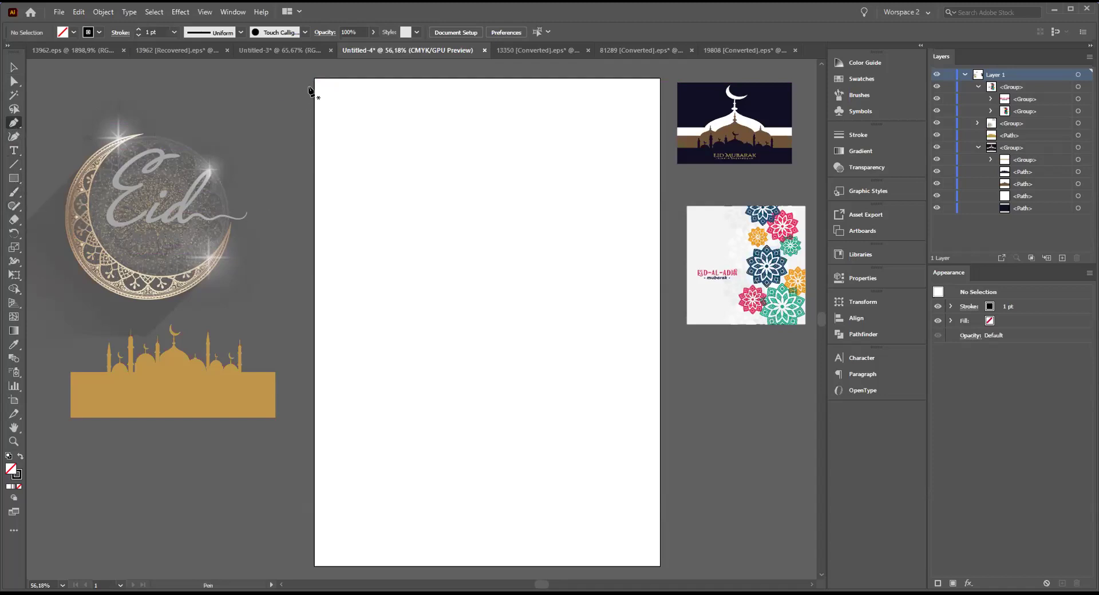
click(315, 78)
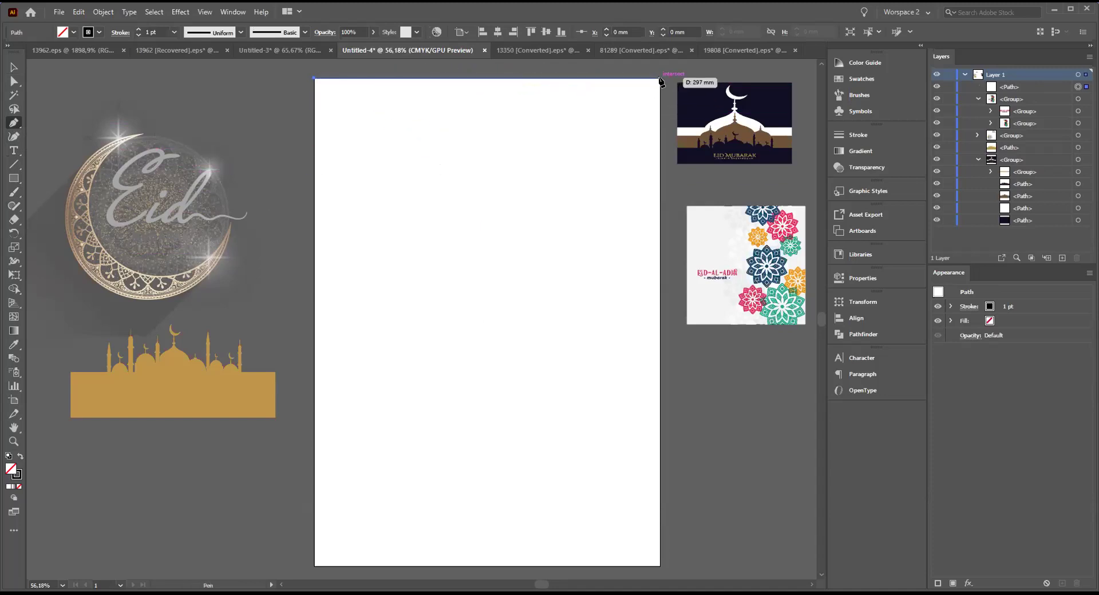
mouse_move(660, 79)
mouse_down()
mouse_move(663, 164)
mouse_move(664, 88)
mouse_up()
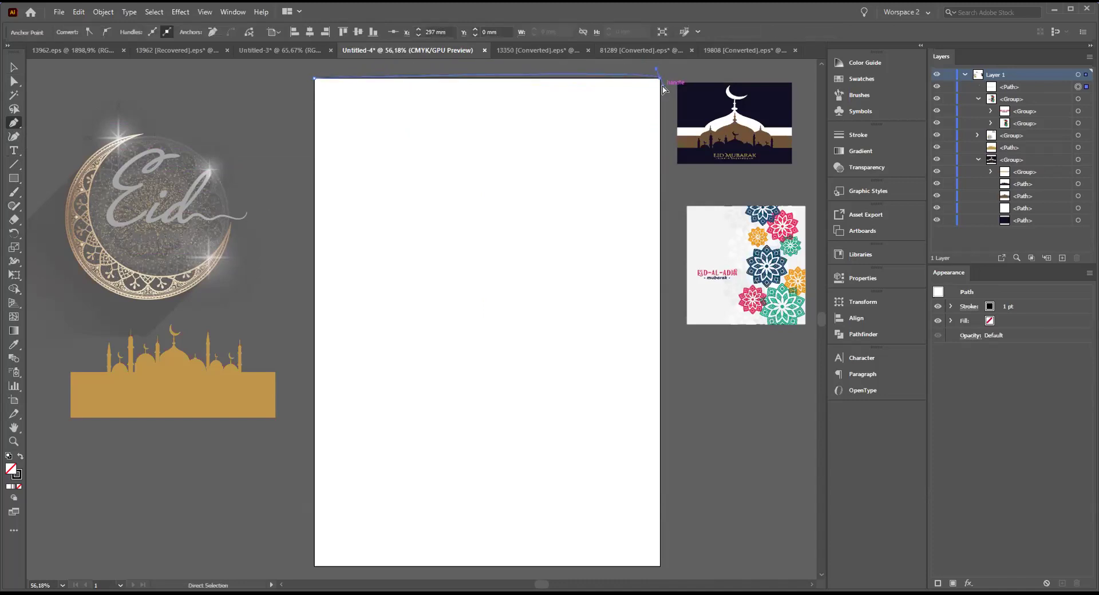
key(ctrl+z)
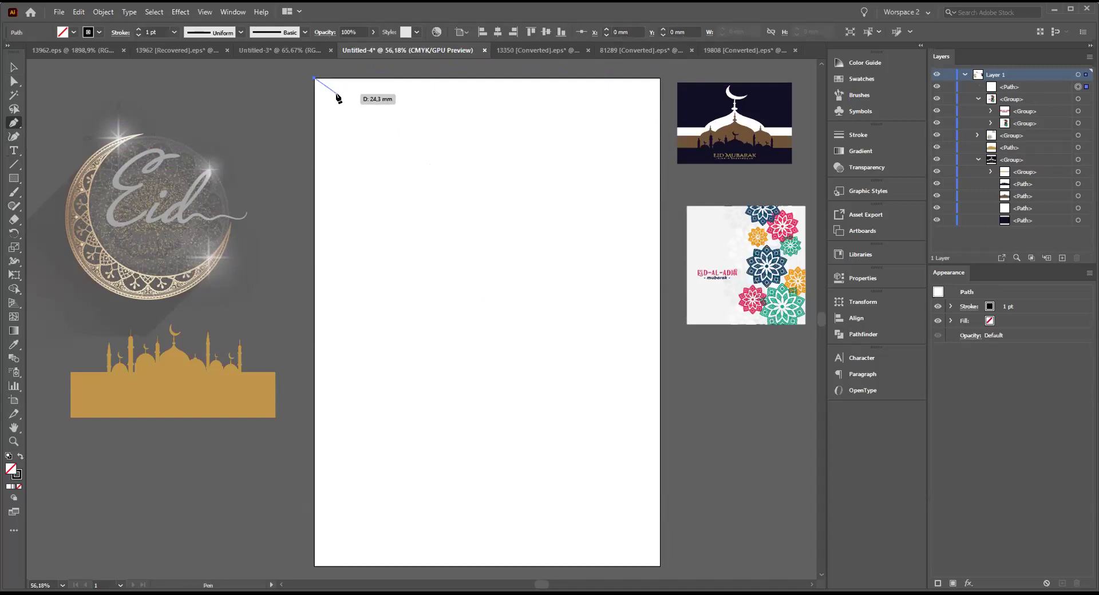
key(ctrl+z)
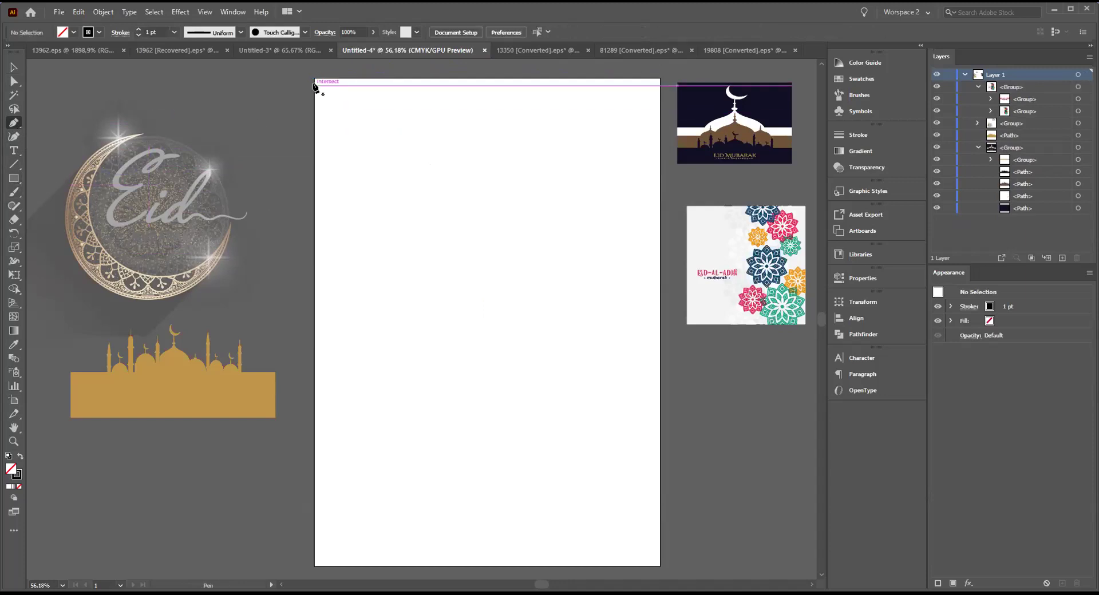
- Draw a closed Pen path along the artboard's top edge, about 120 mm down its right edge, and back to the start with a curved segment
click(313, 79)
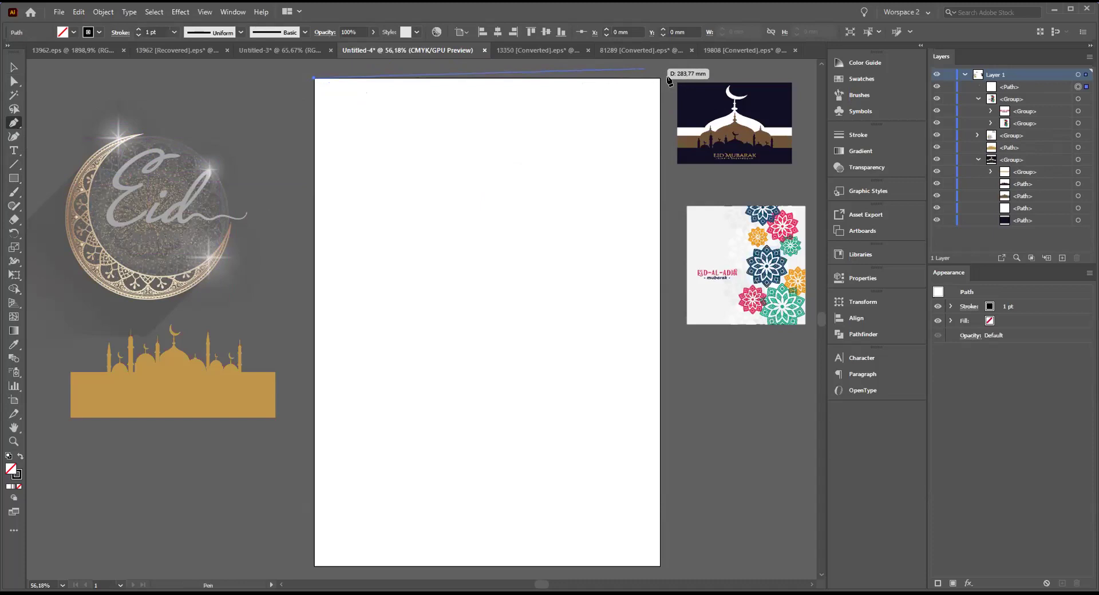
click(661, 79)
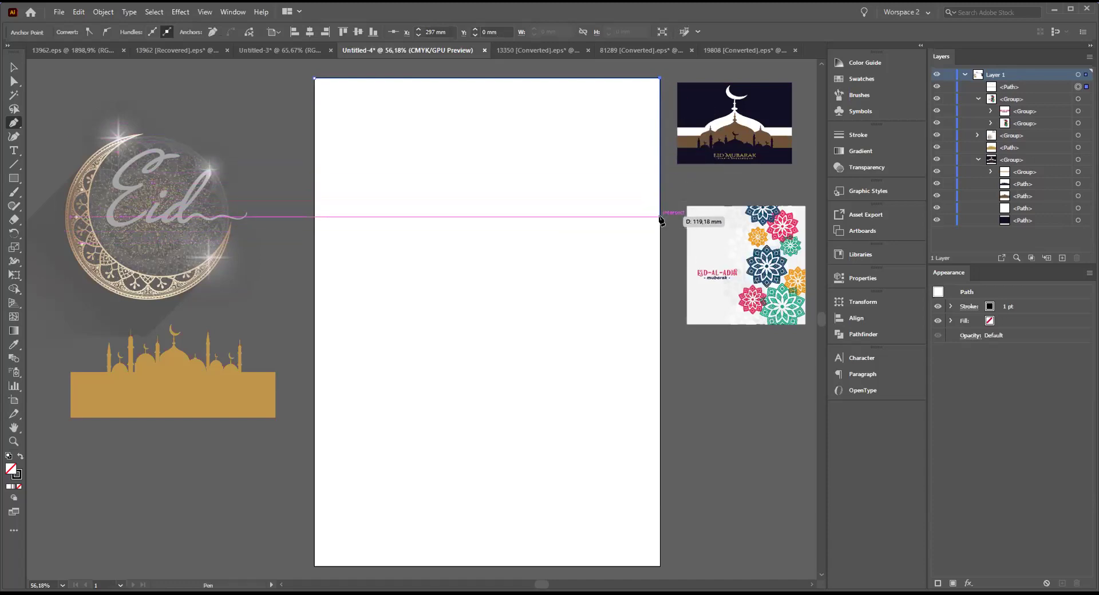
click(660, 218)
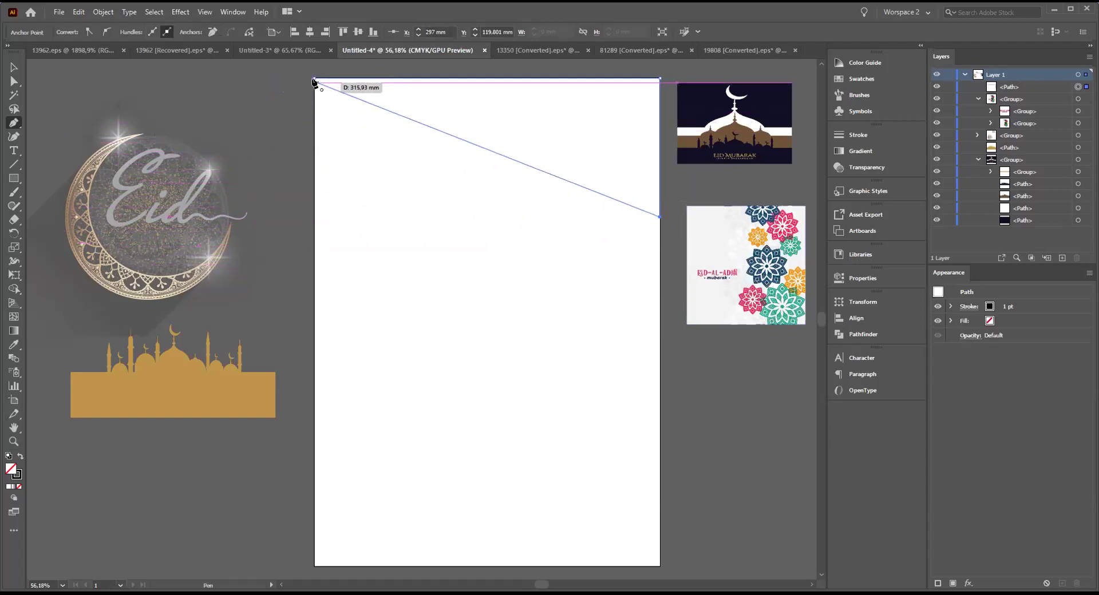
mouse_move(314, 78)
mouse_down()
mouse_move(318, 93)
mouse_move(326, 46)
mouse_move(340, 112)
mouse_move(327, 68)
mouse_up()
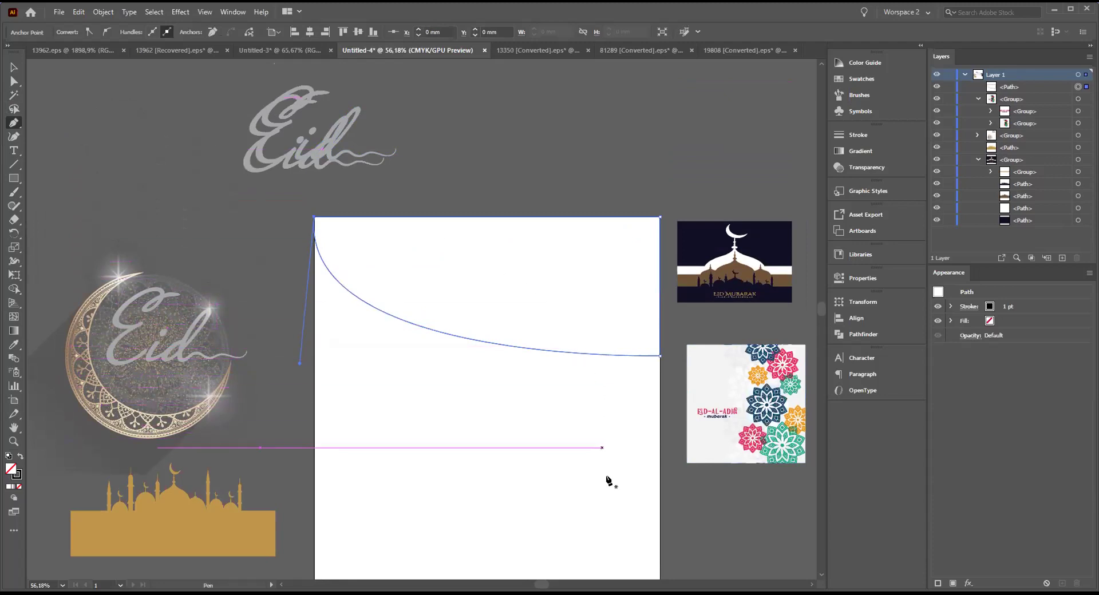
- Reshape the path's lower curve with the direction handle at its upper-left anchor so it sweeps diagonally and dips near the right edge, and deselect it
drag(549, 422, 535, 309)
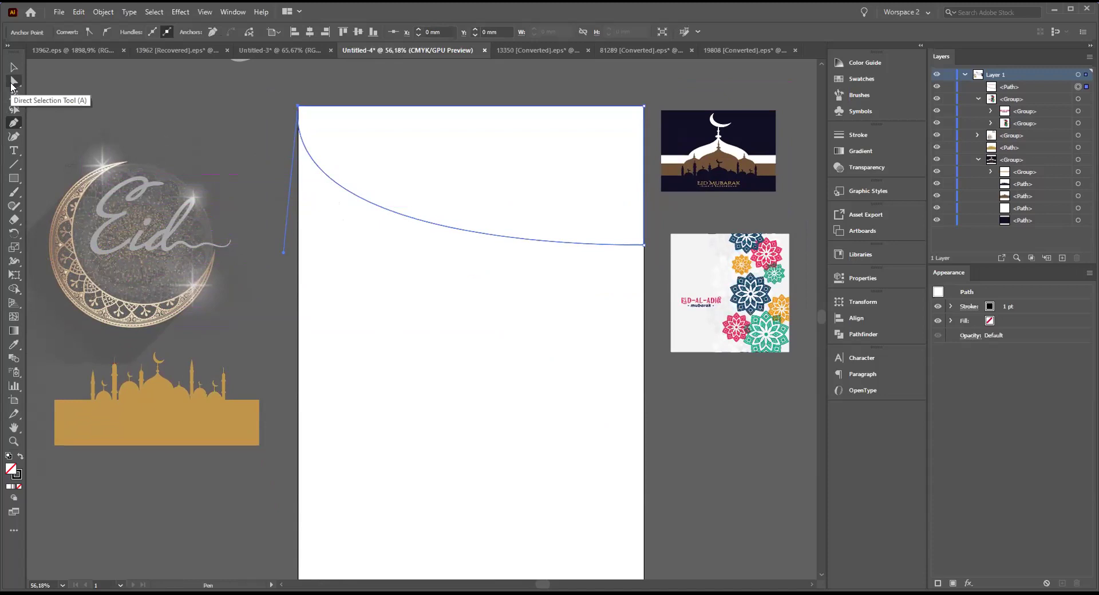
click(12, 83)
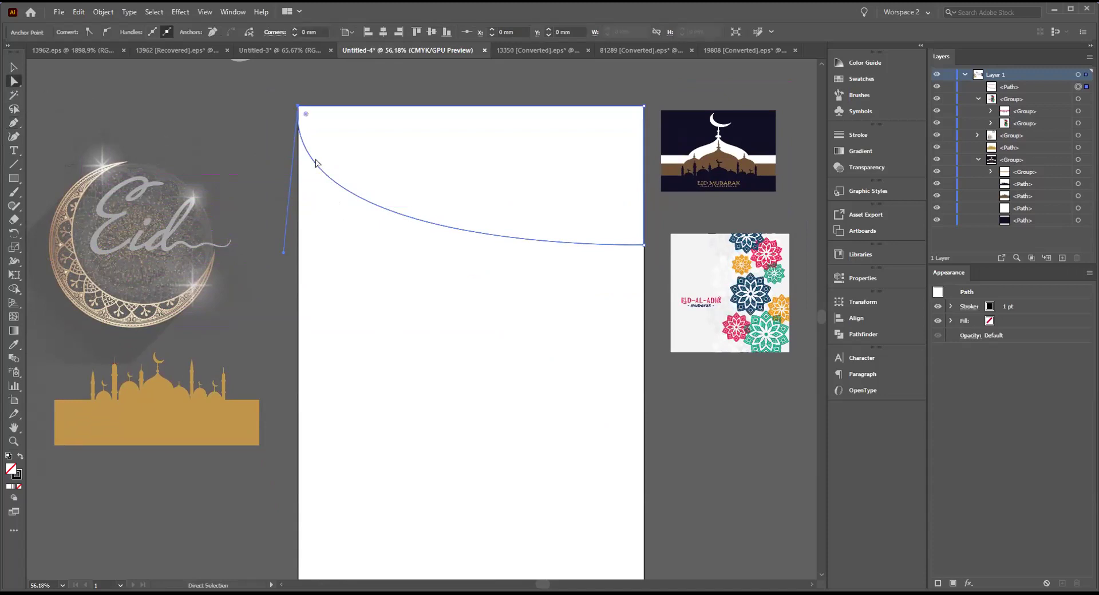
drag(280, 254, 445, 312)
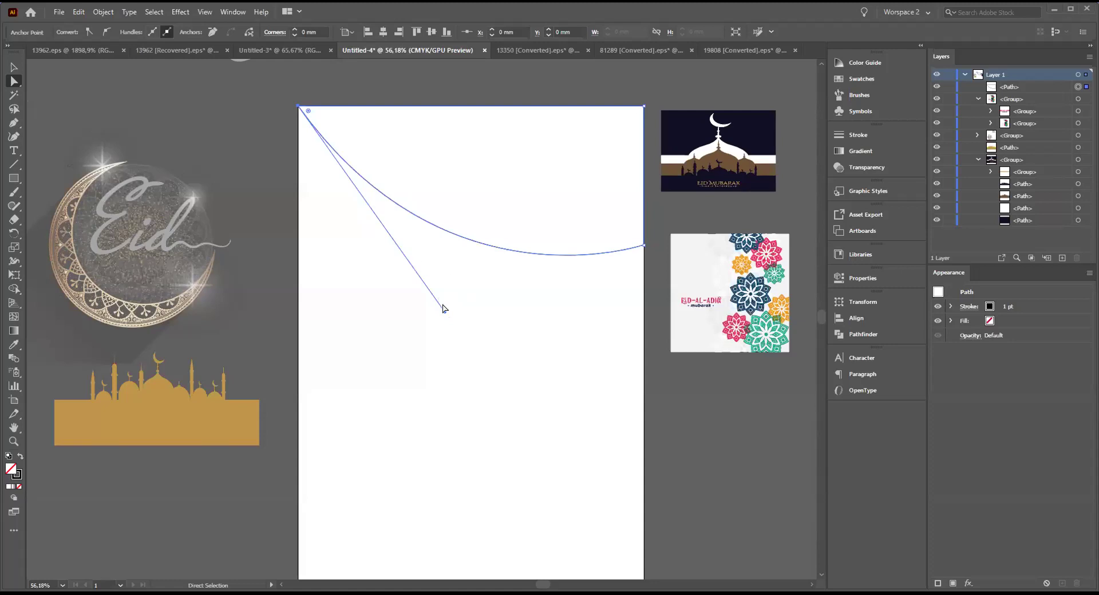
drag(443, 312, 409, 291)
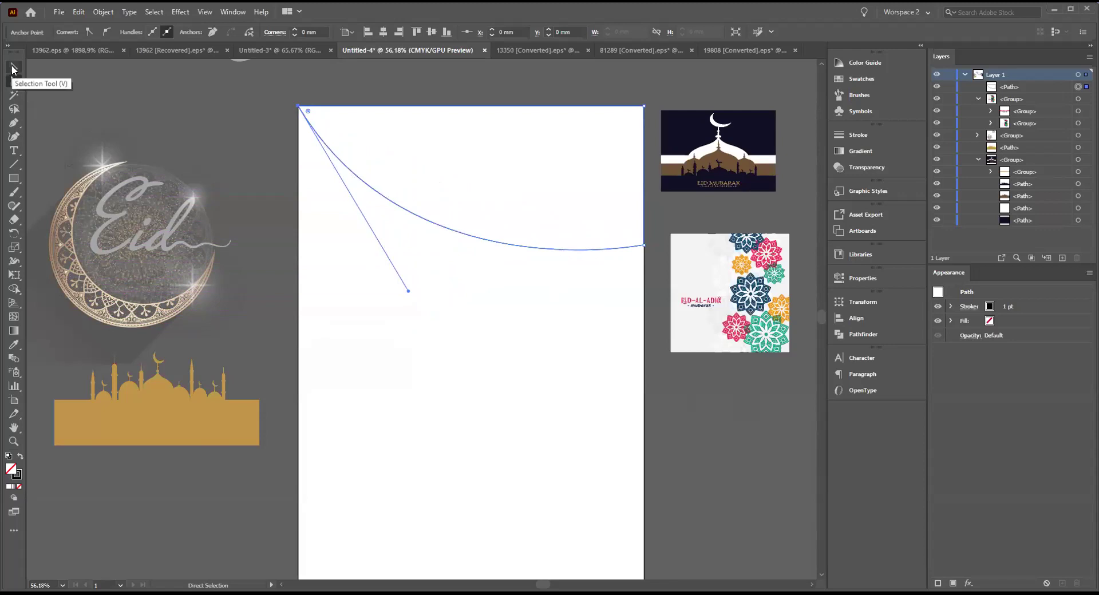
click(13, 68)
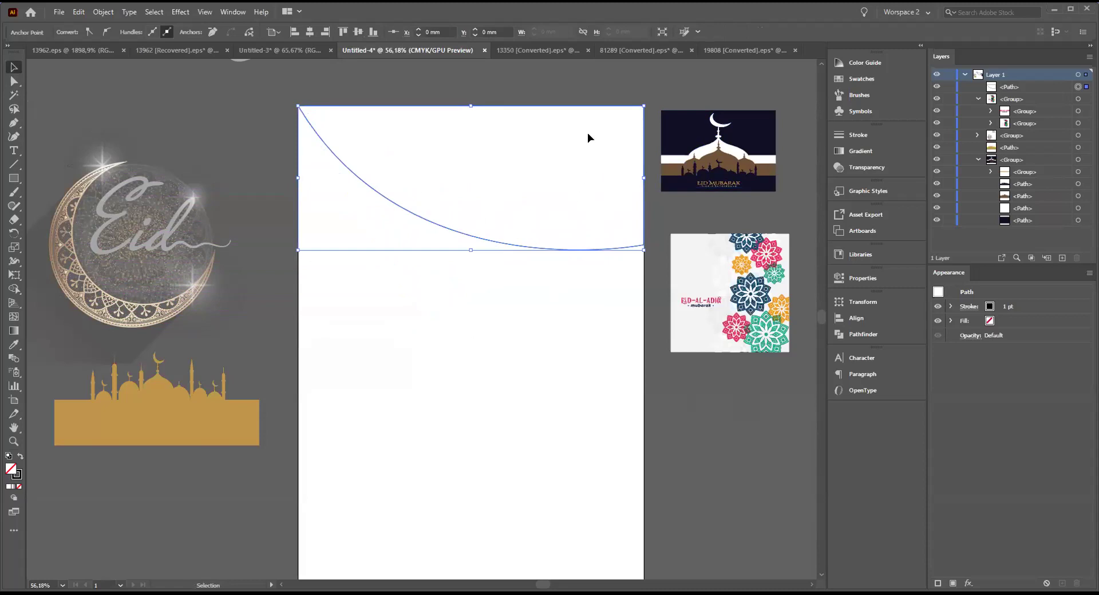
click(122, 80)
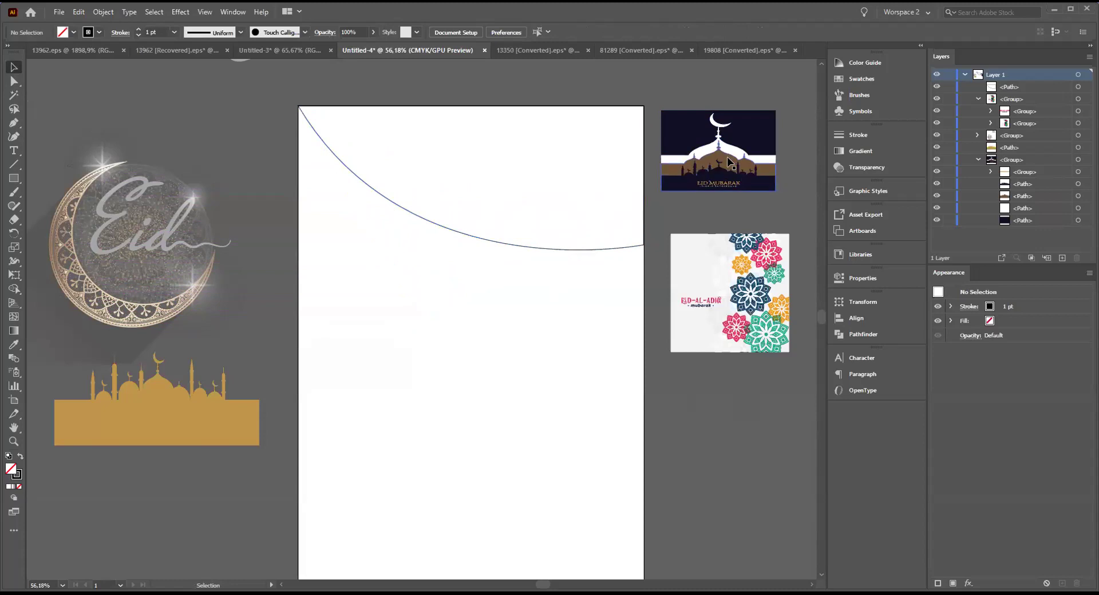
- Move the Eid Mubarak mosque artwork to the artboard's top-left corner and scale it to 297 mm wide and about 127 mm high
drag(692, 135, 427, 212)
drag(395, 178, 300, 107)
drag(510, 258, 644, 274)
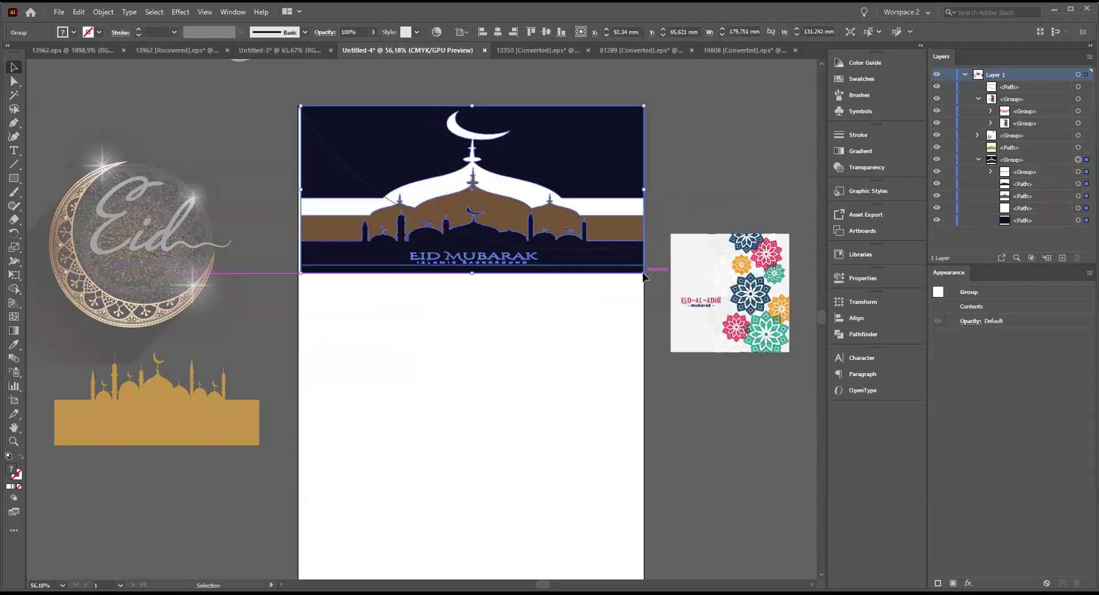
drag(473, 276, 482, 254)
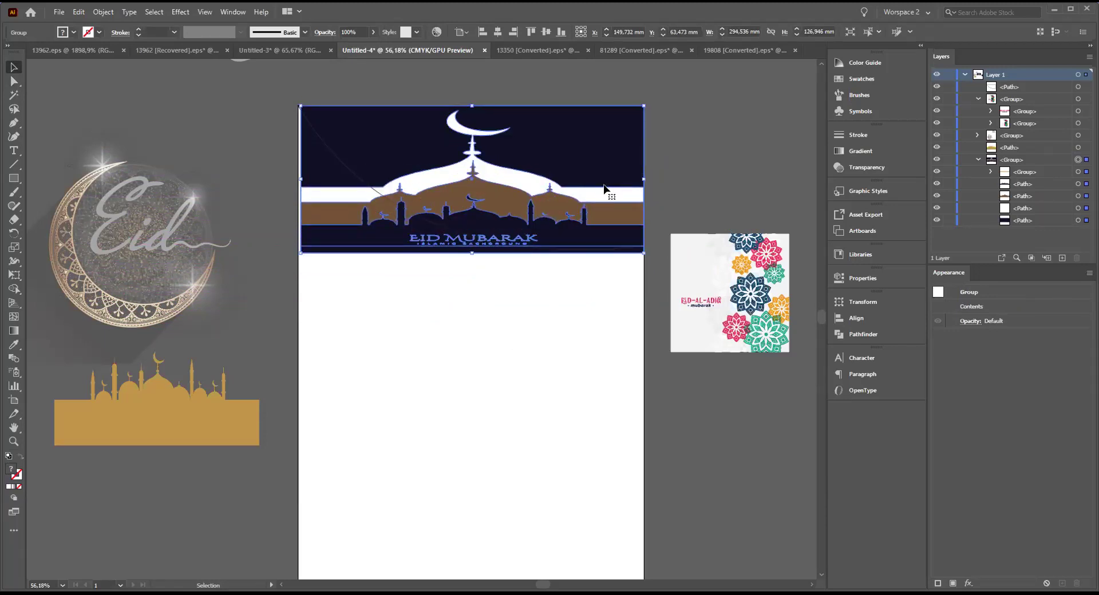
mouse_move(301, 175)
mouse_down()
mouse_move(311, 174)
mouse_move(298, 174)
mouse_up()
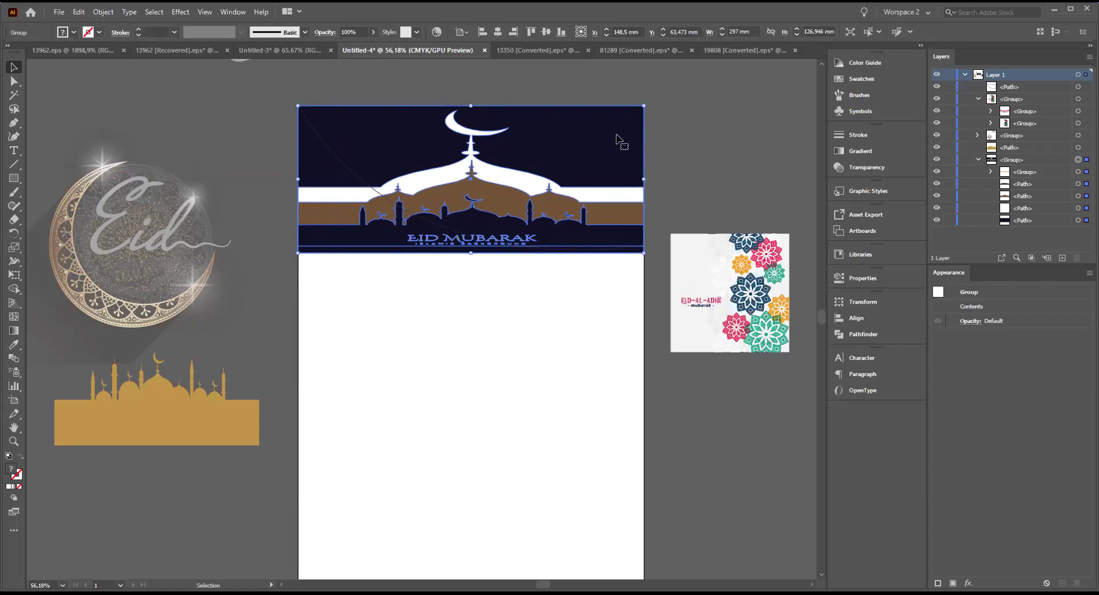
- Shift the mosque artwork down to check the curved path against it, and move it back to the artboard's top edge
drag(585, 148, 597, 201)
click(304, 115)
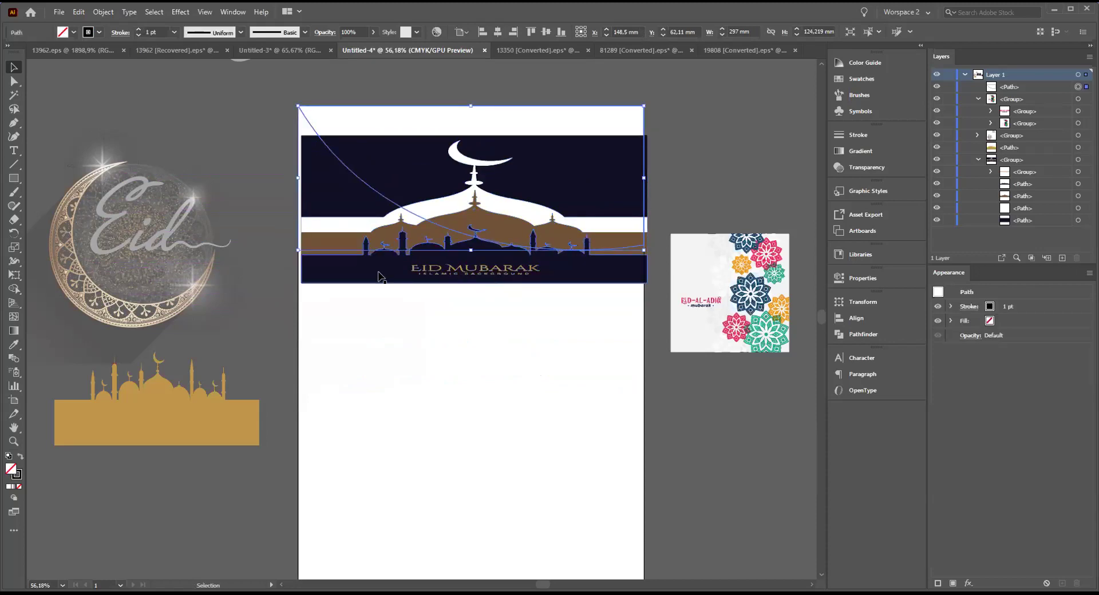
click(552, 347)
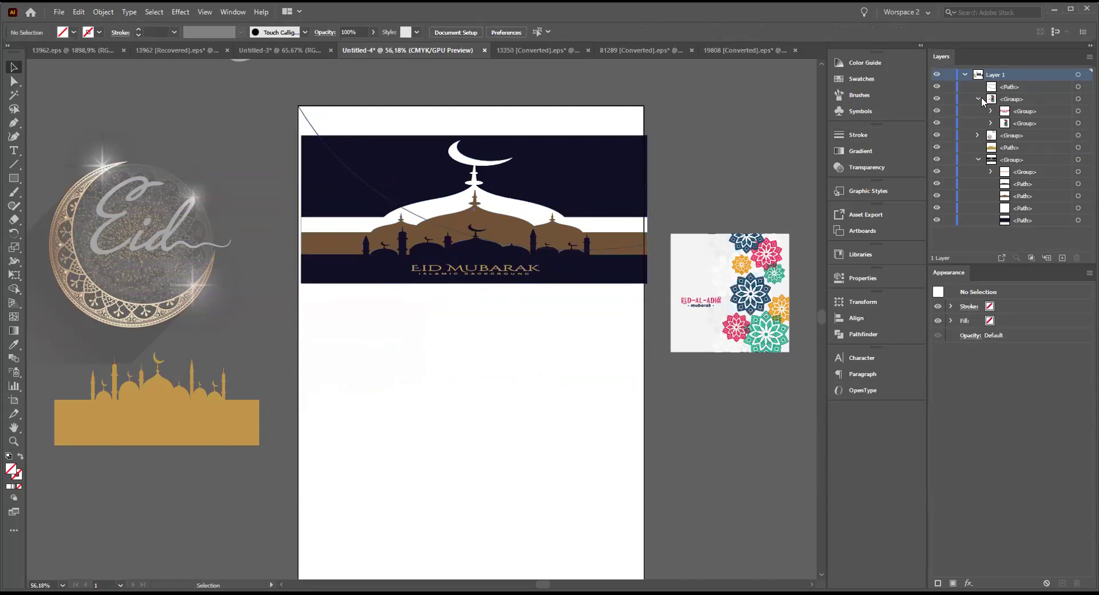
click(304, 118)
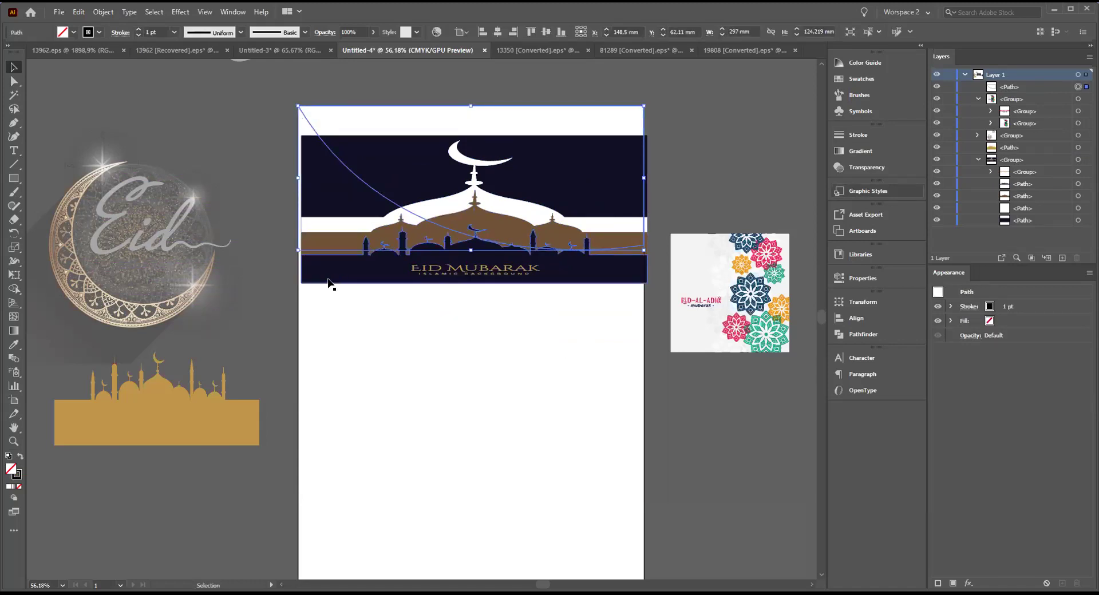
click(332, 282)
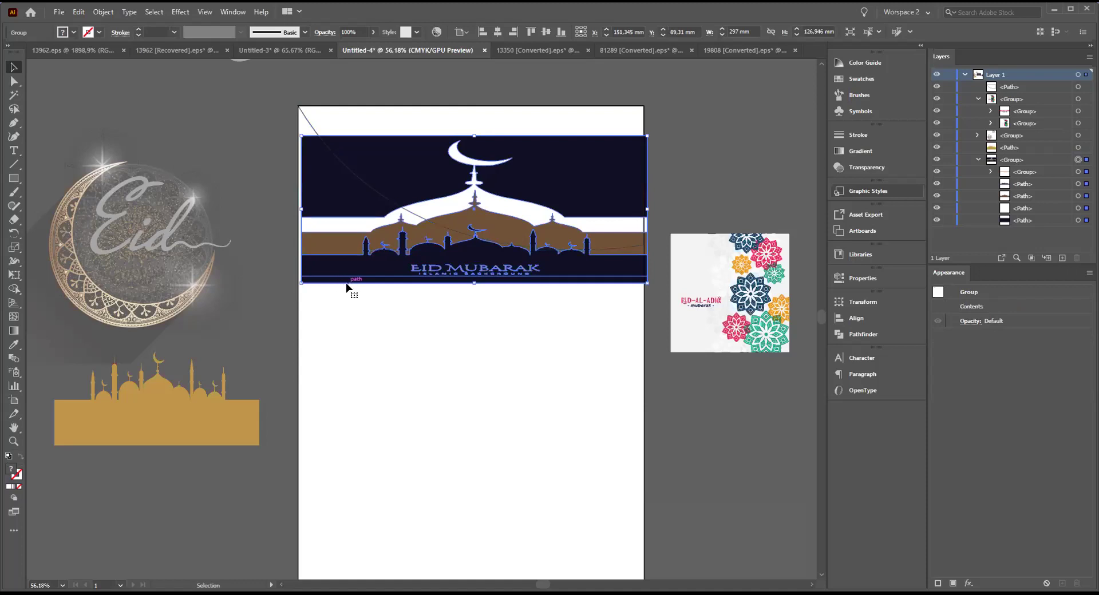
click(306, 119)
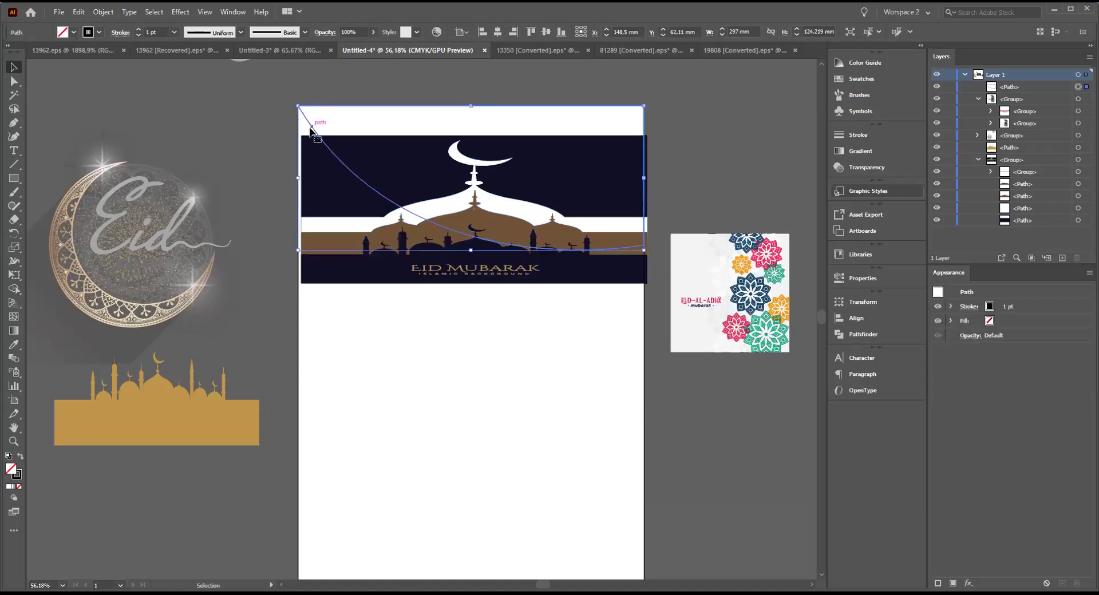
click(352, 284)
drag(341, 276, 337, 206)
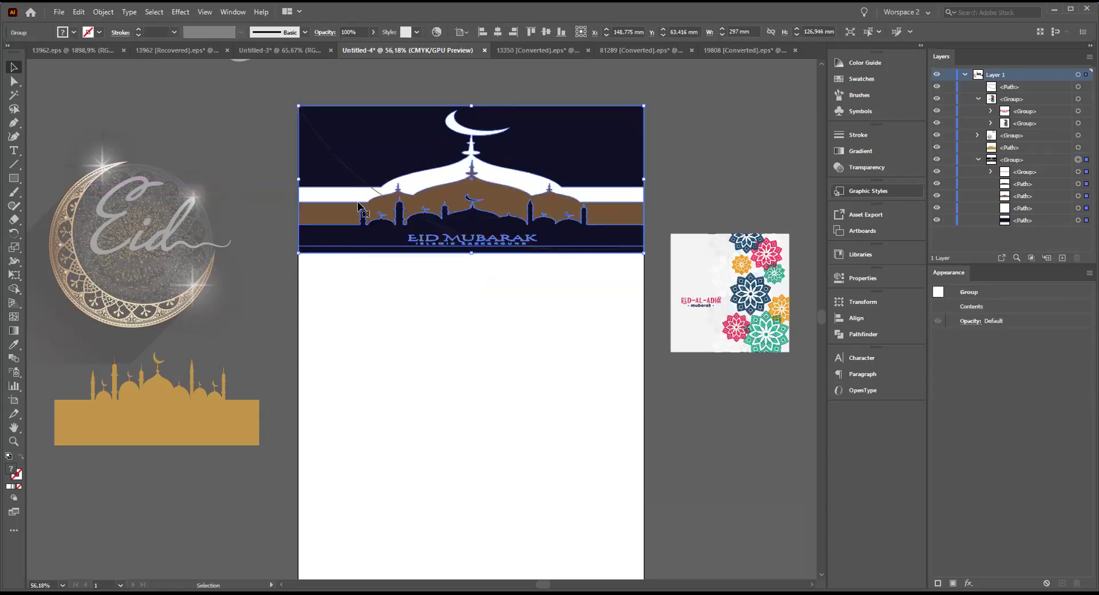
- Examine the stacking order of the curved path and the mosque group in the layer list, collapsing the expanded groups
click(362, 185)
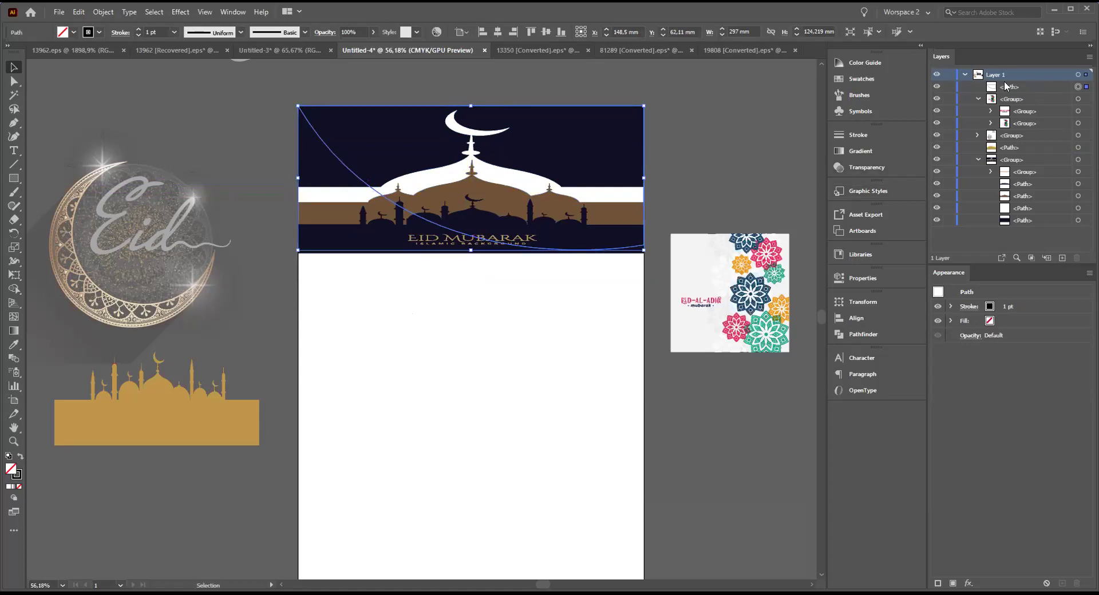
click(342, 251)
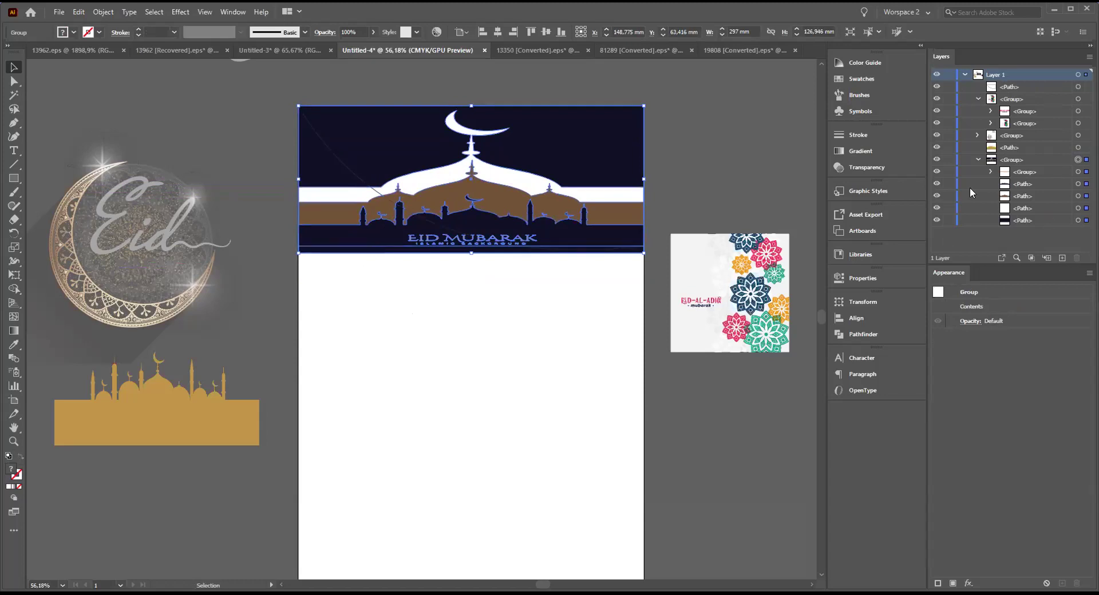
click(430, 313)
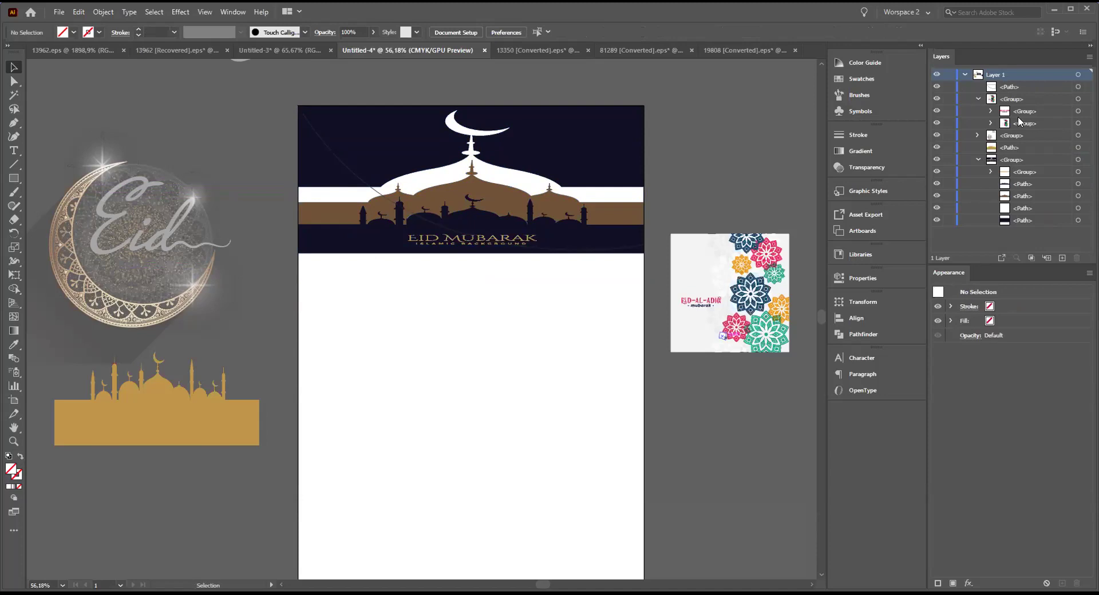
click(1039, 88)
mouse_move(1040, 90)
mouse_down()
mouse_move(1042, 231)
mouse_move(1039, 91)
mouse_up()
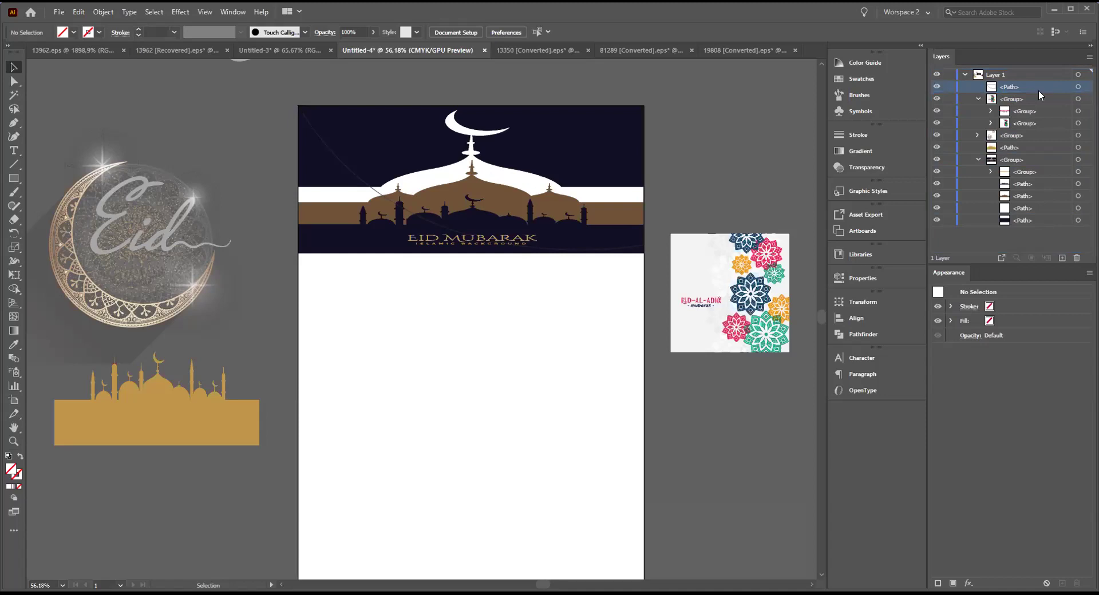
click(977, 99)
click(977, 111)
click(977, 111)
click(979, 135)
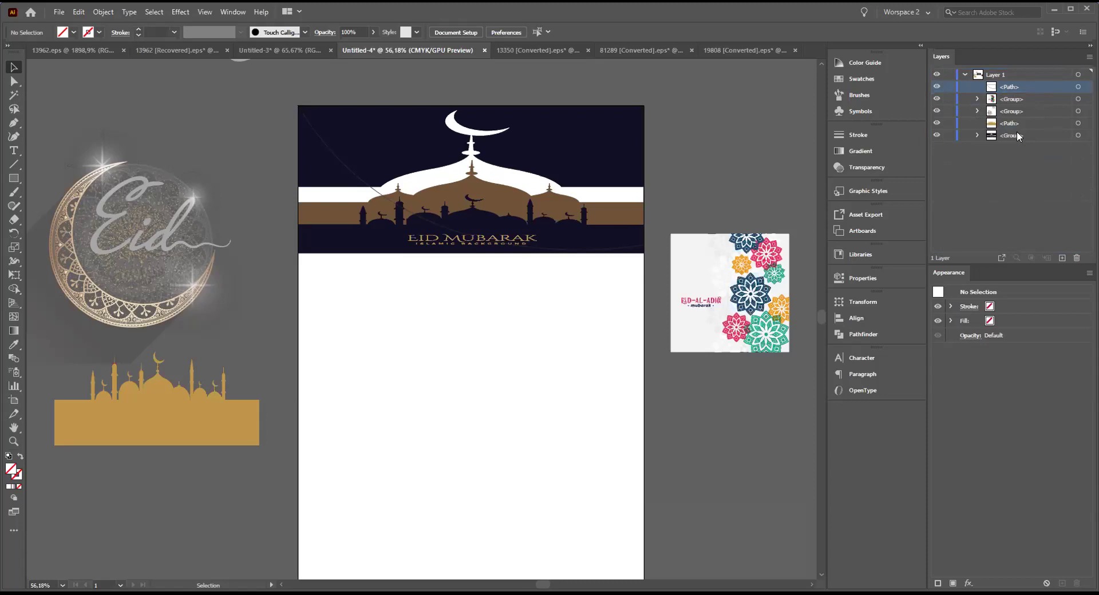
click(1072, 137)
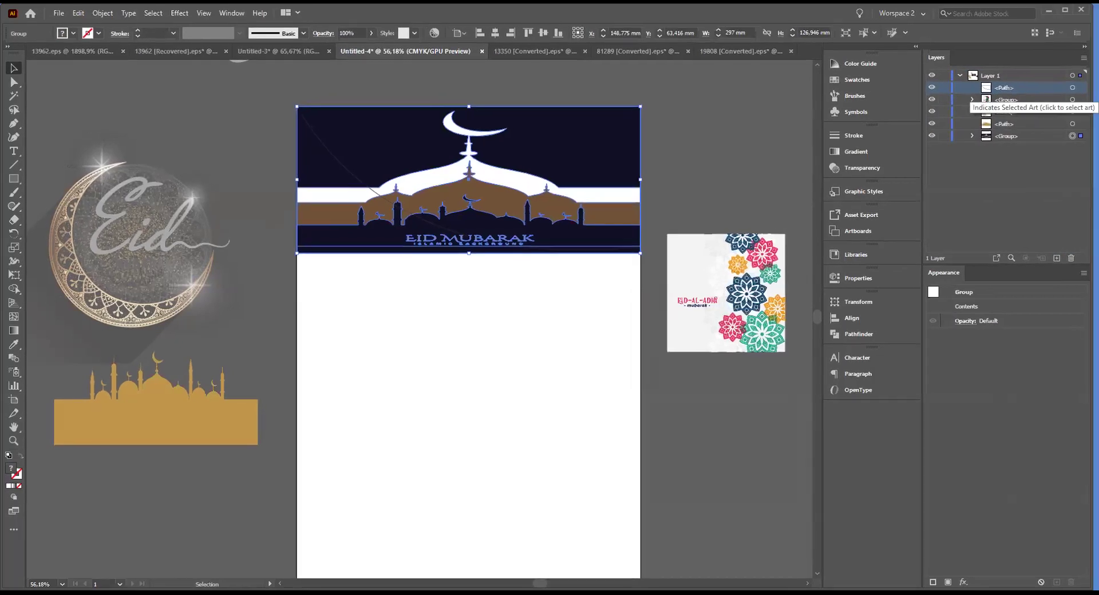
click(1073, 88)
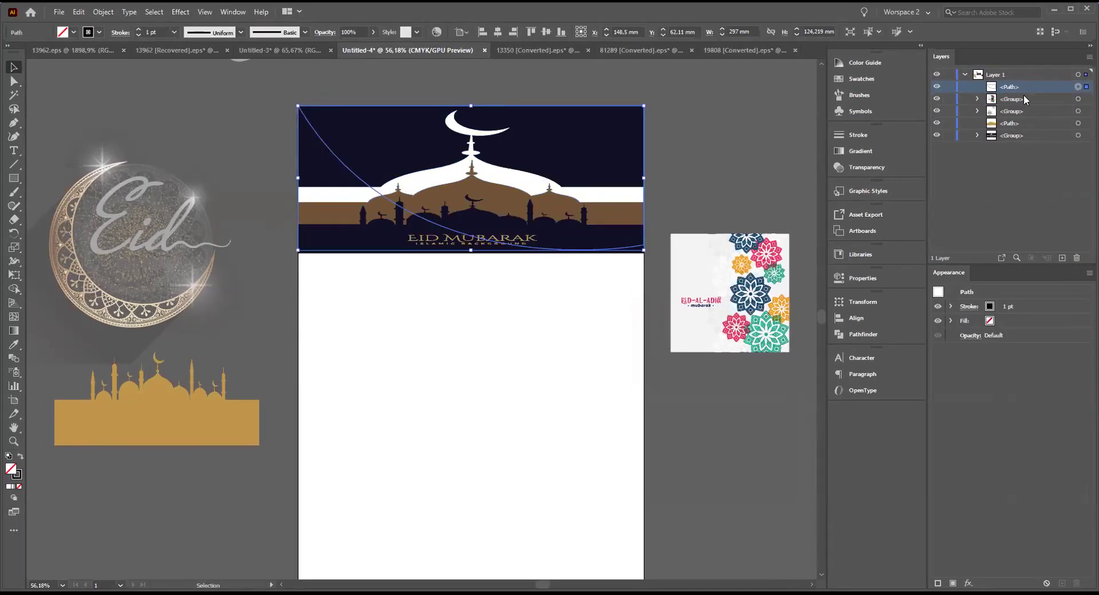
click(1043, 135)
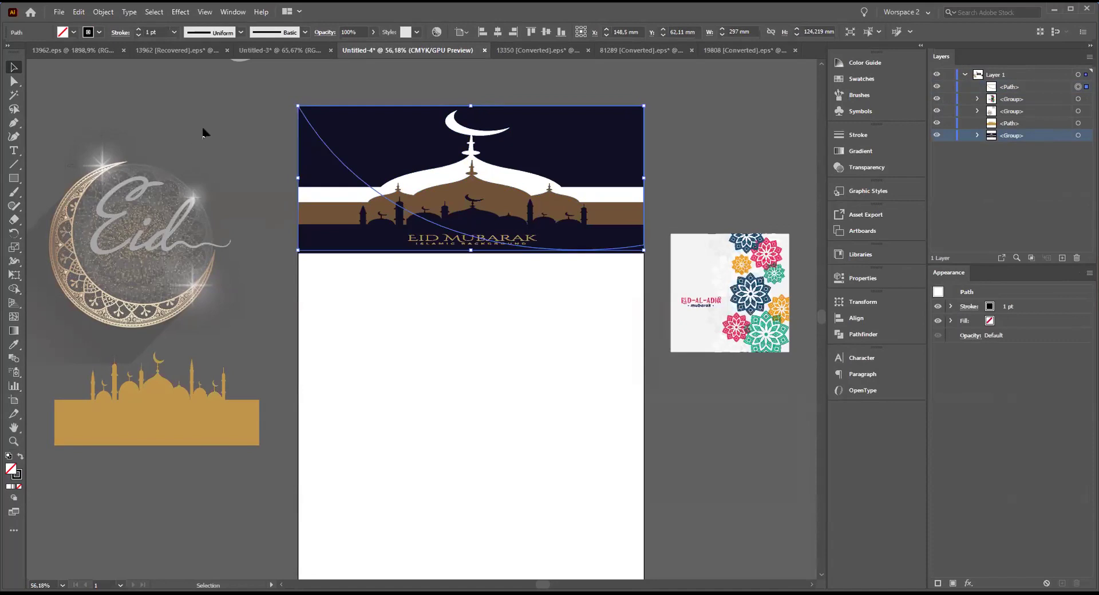
- Make a clipping mask from the curved path and the mosque group, and deselect the result
click(510, 77)
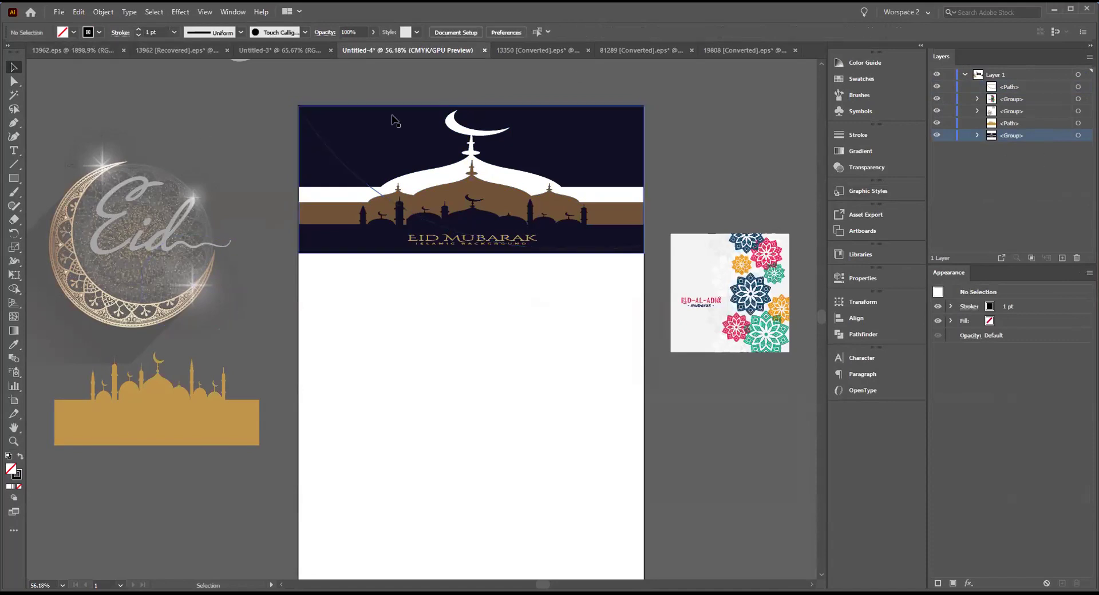
drag(325, 136, 329, 140)
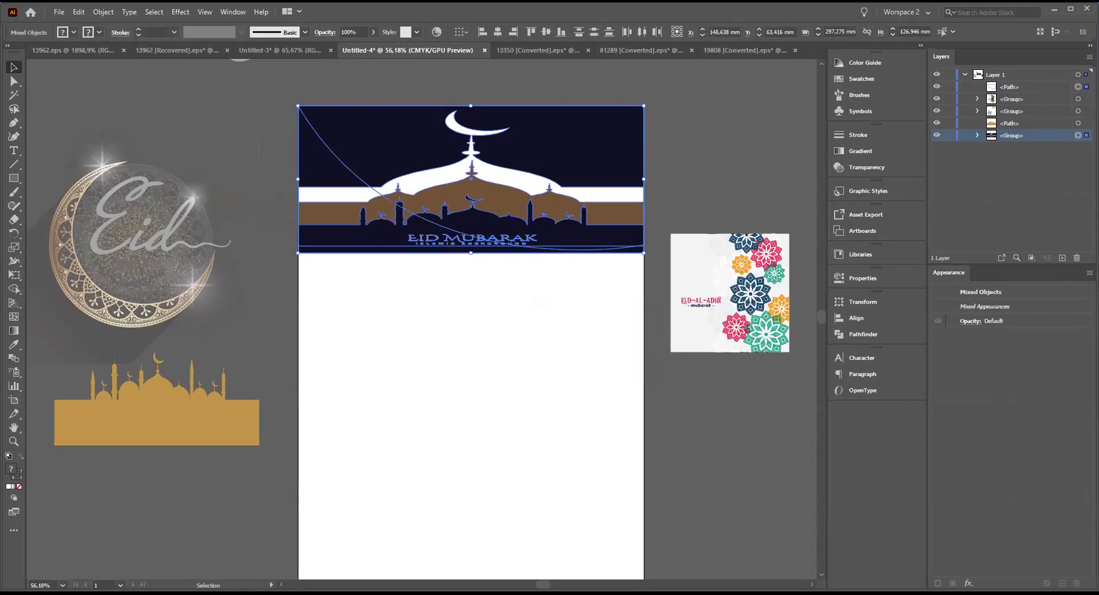
click(104, 15)
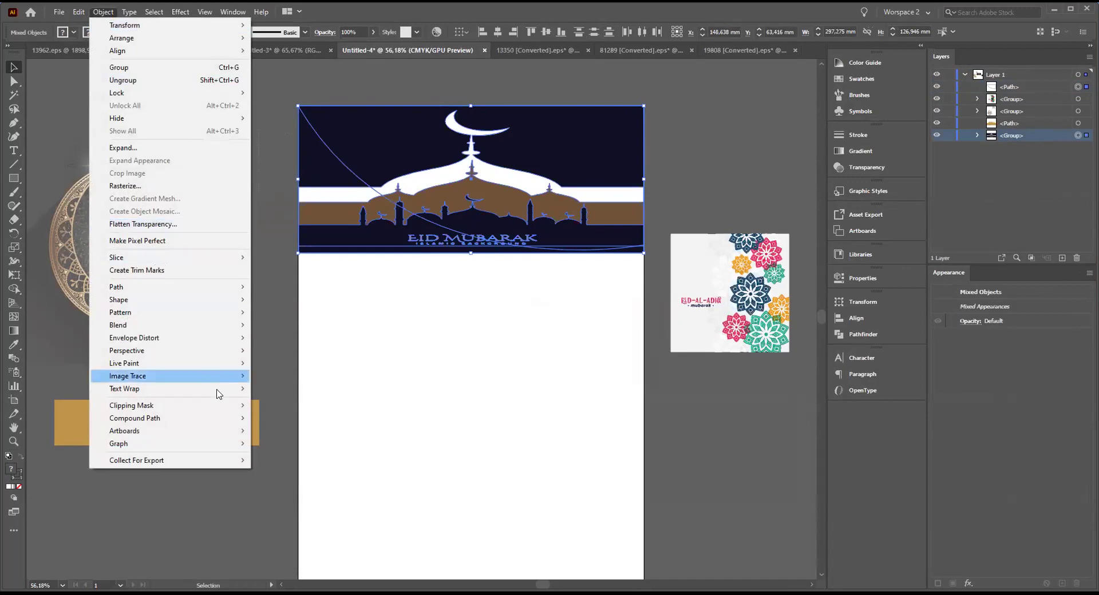
mouse_move(224, 409)
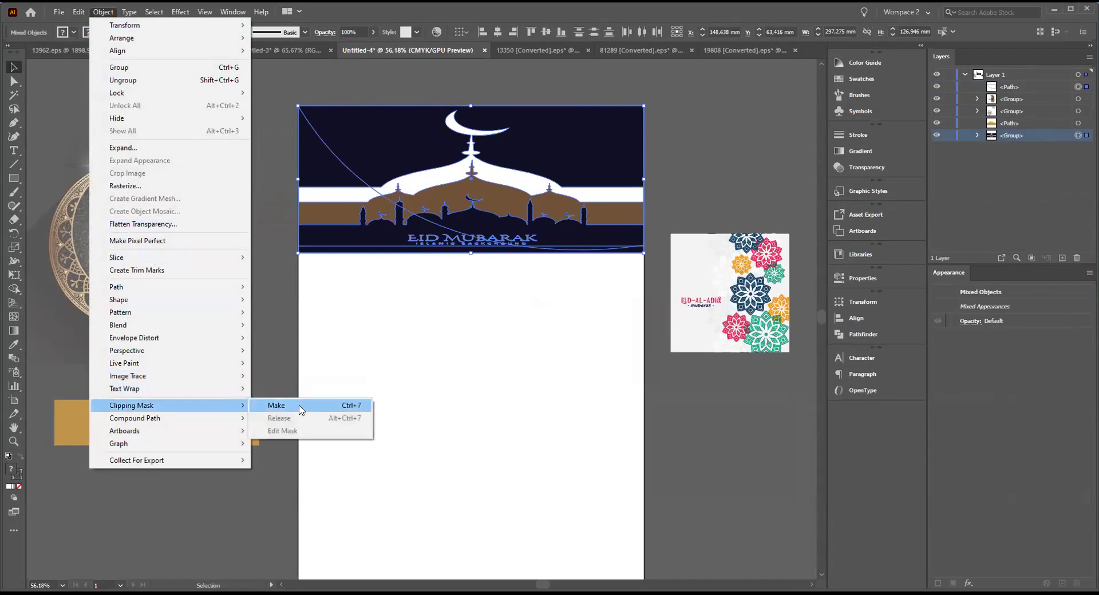
click(300, 408)
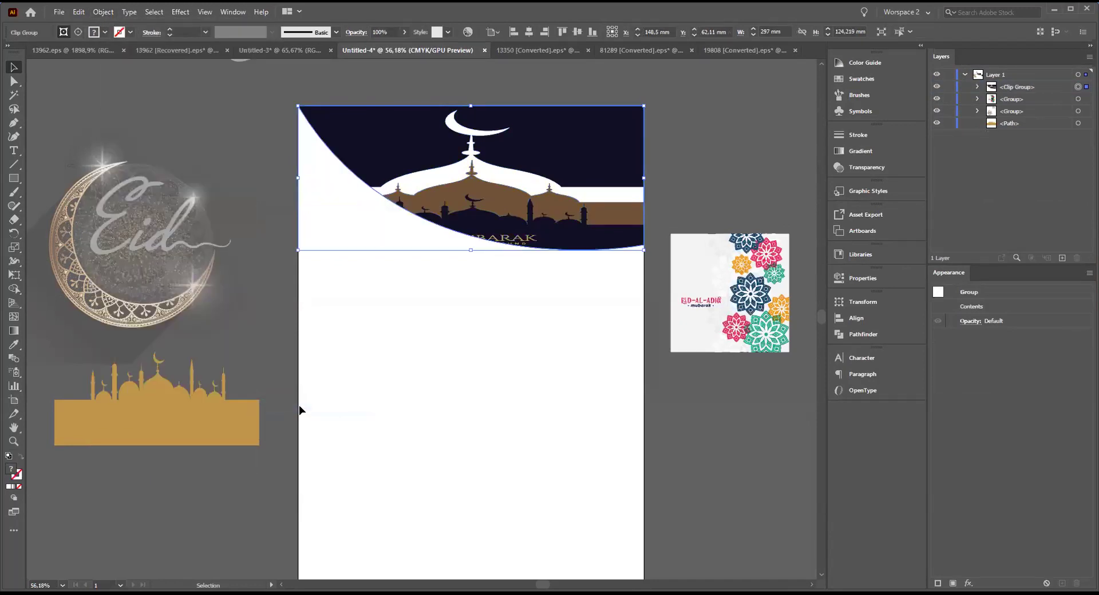
click(574, 353)
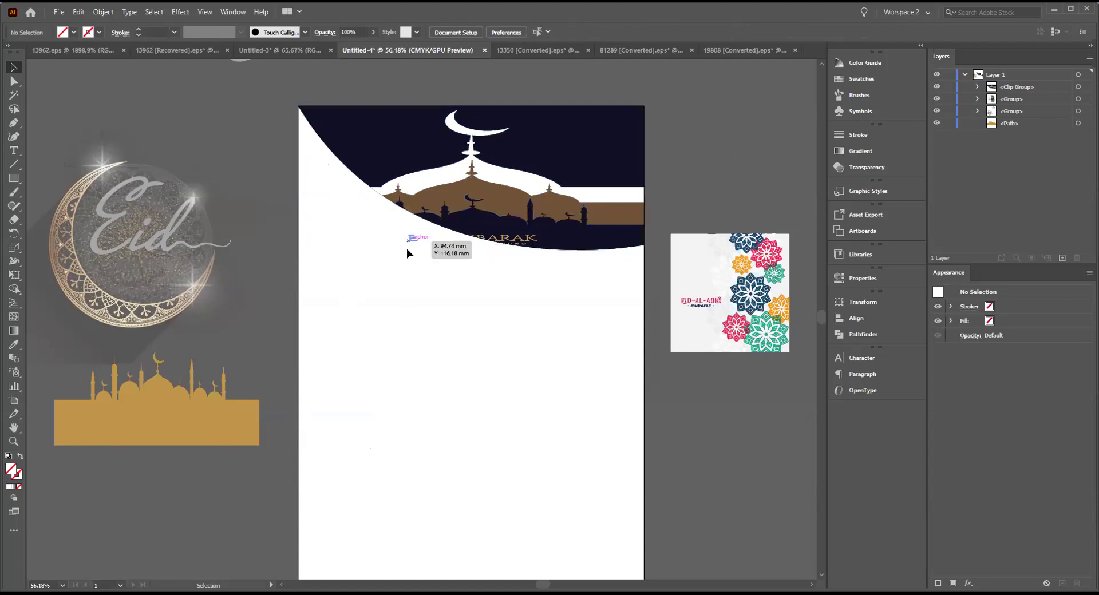
- Duplicate the clip group's clipping path in place with Offset Path at 0 mm and Miter joins
click(977, 88)
click(1060, 100)
click(1077, 99)
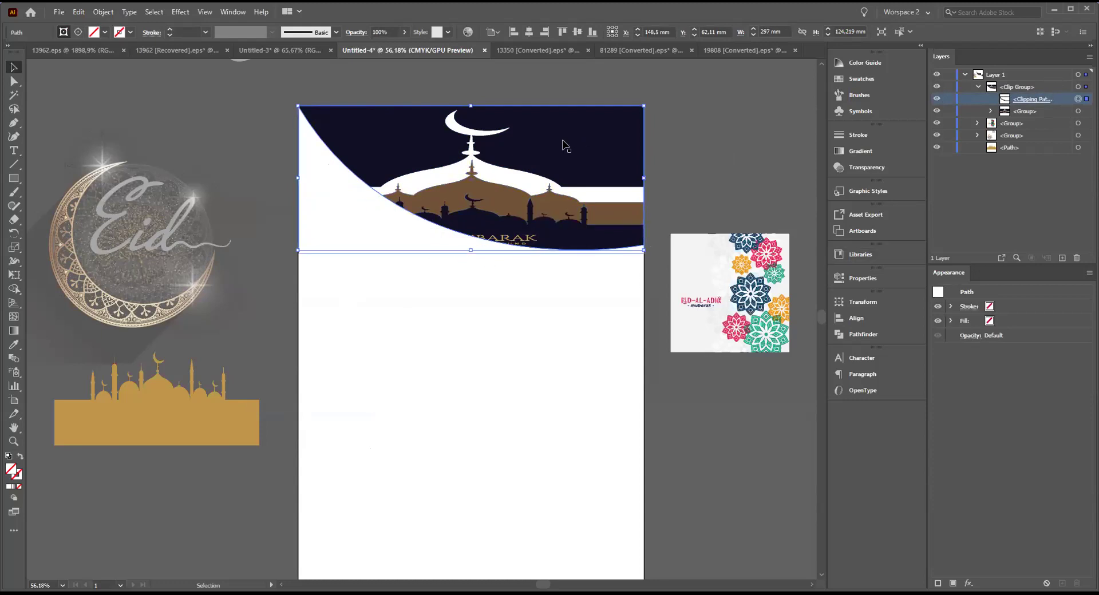
click(108, 16)
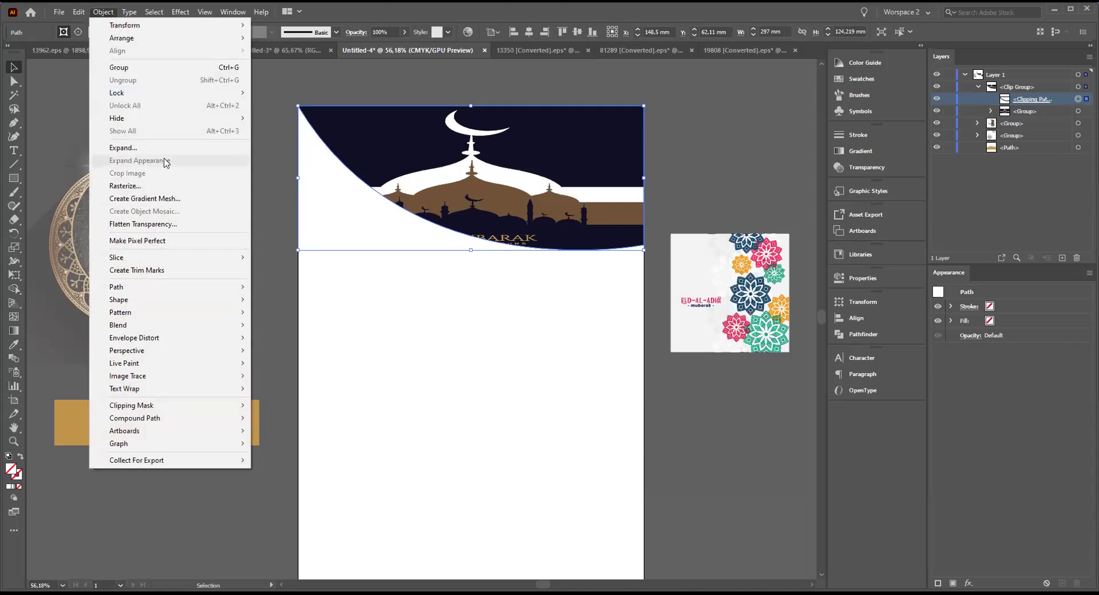
mouse_move(188, 294)
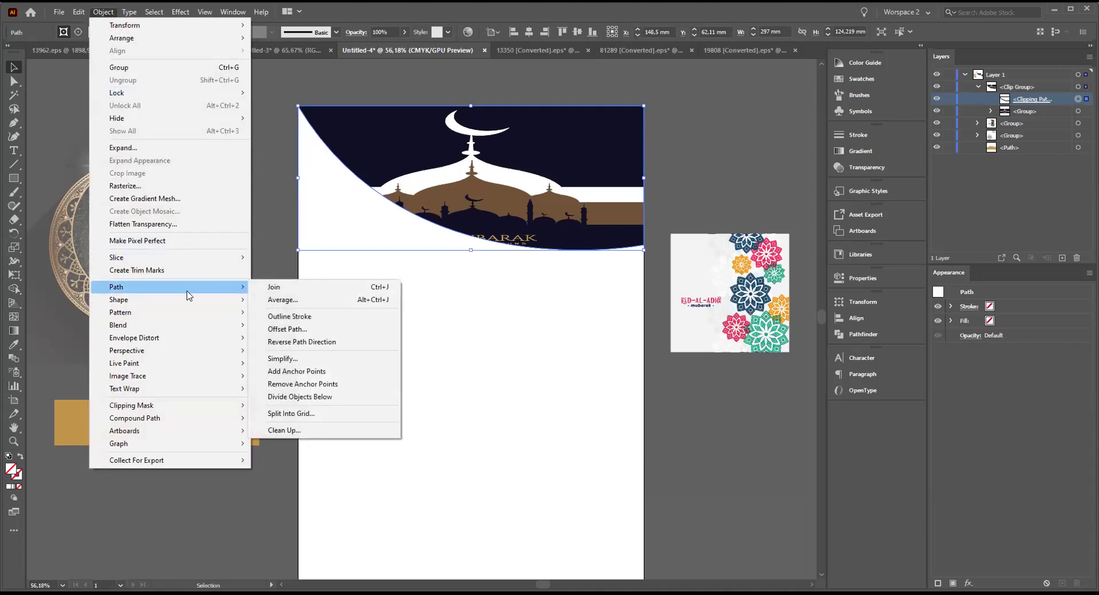
click(299, 335)
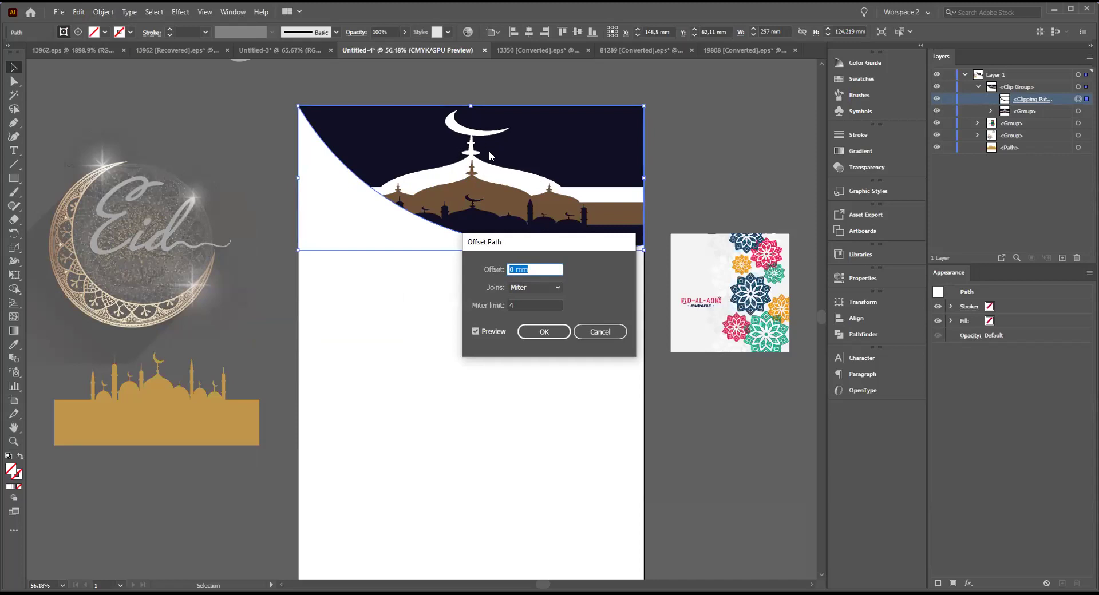
click(540, 333)
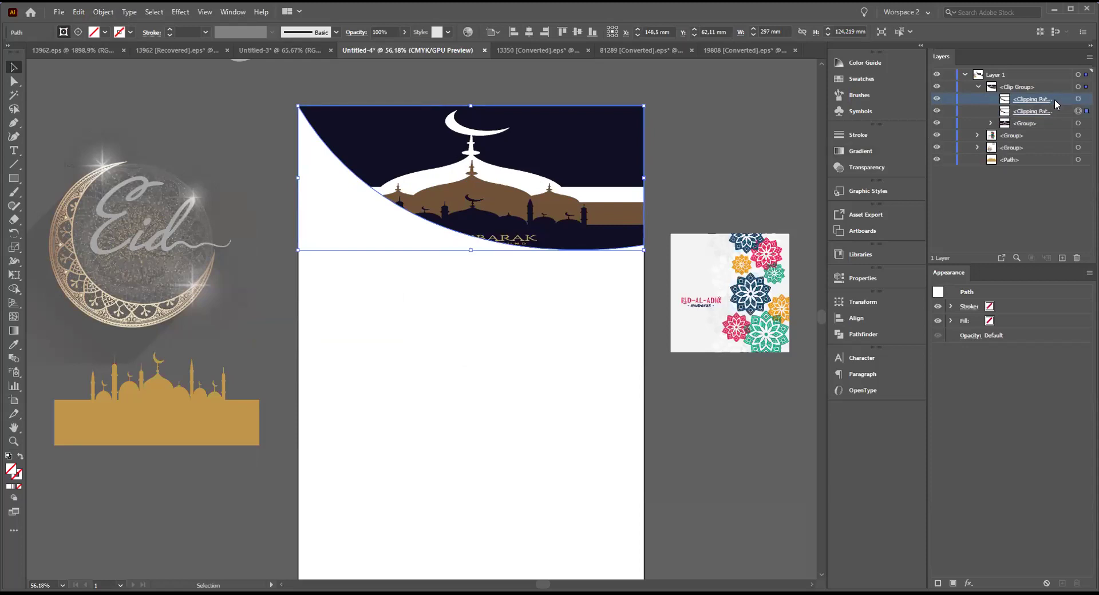
- Move the duplicated path out of the clip group to the top of Layer 1 and fill it with CMYK Yellow
drag(1069, 100, 1058, 83)
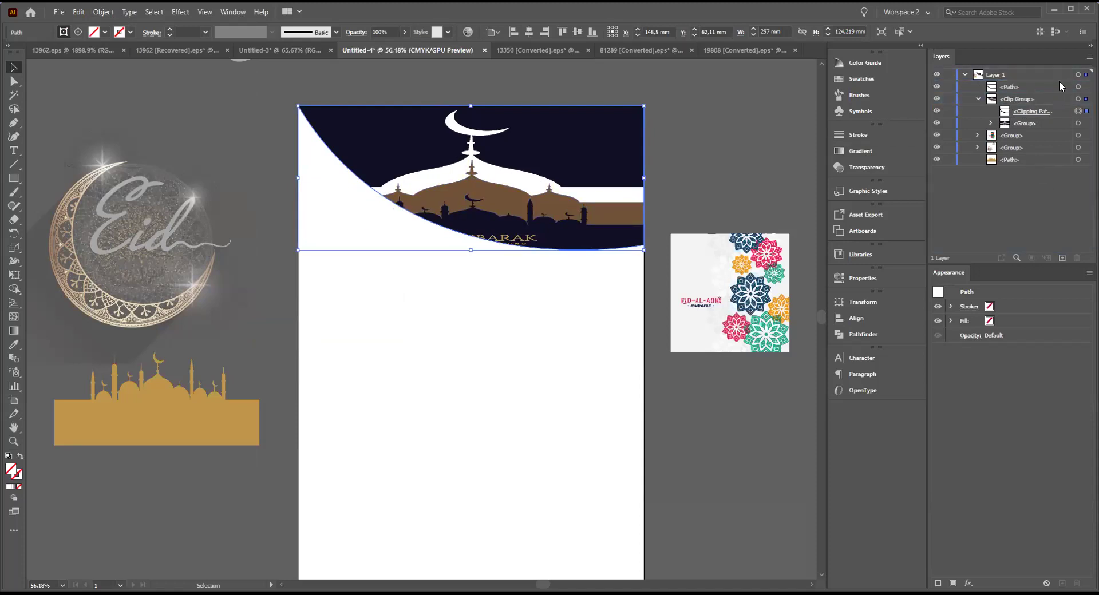
click(1077, 87)
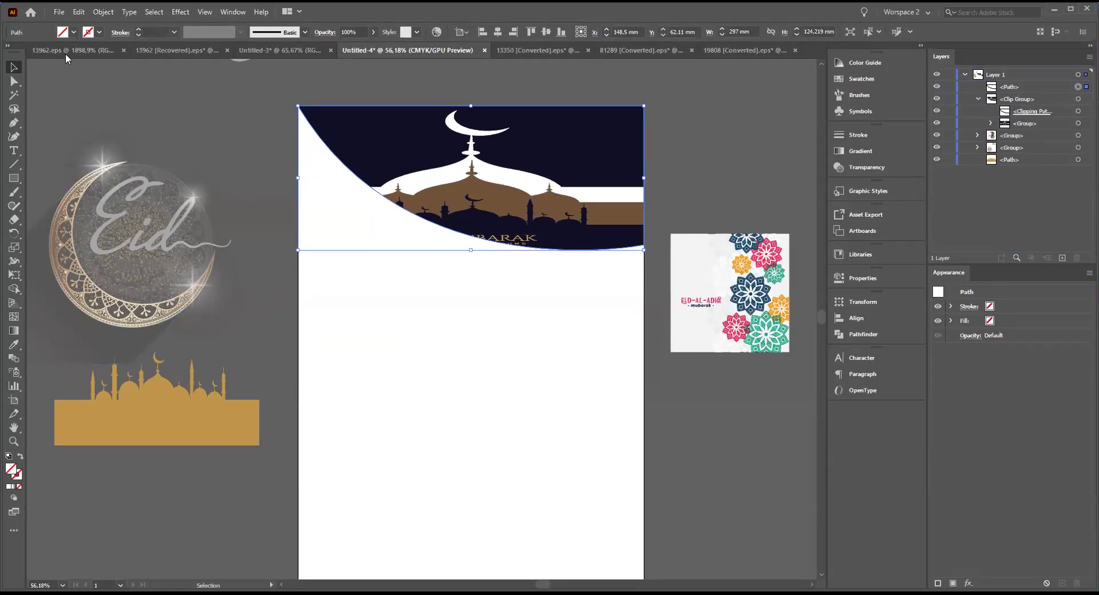
click(75, 32)
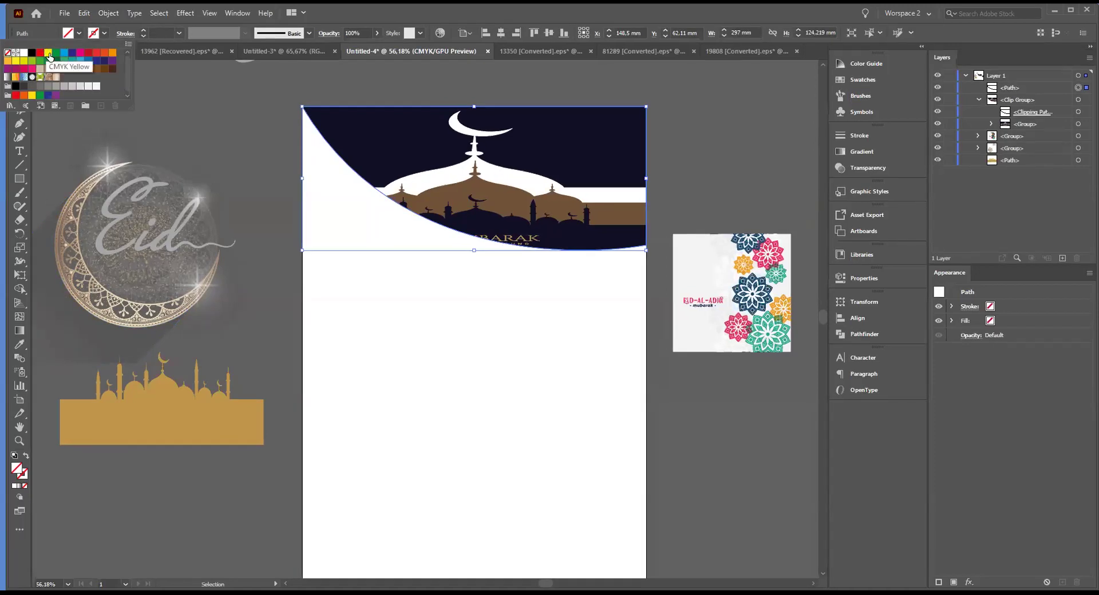
click(48, 56)
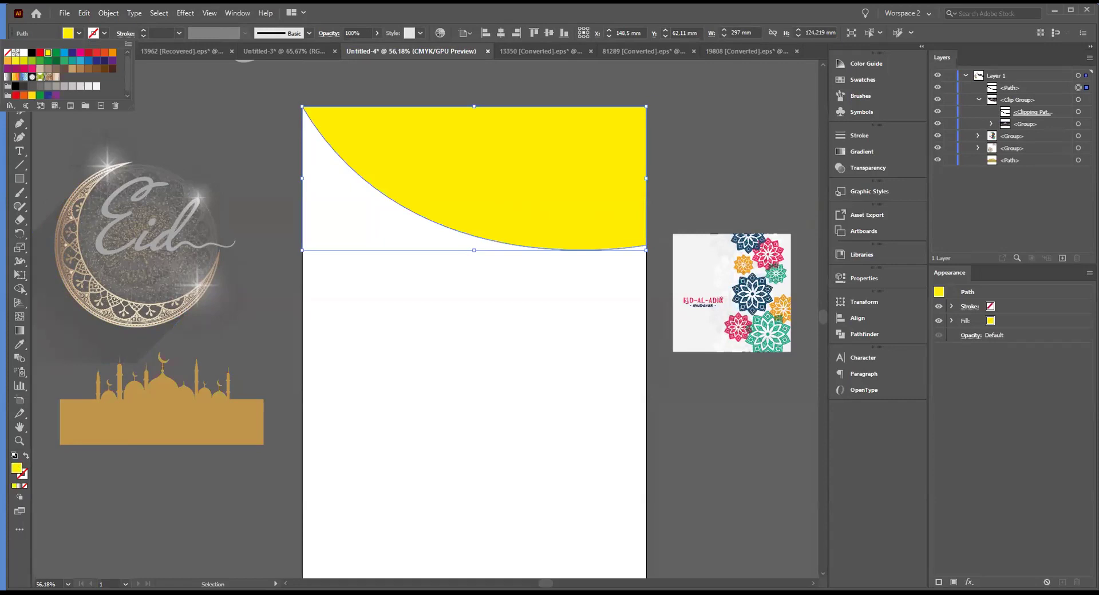
click(993, 97)
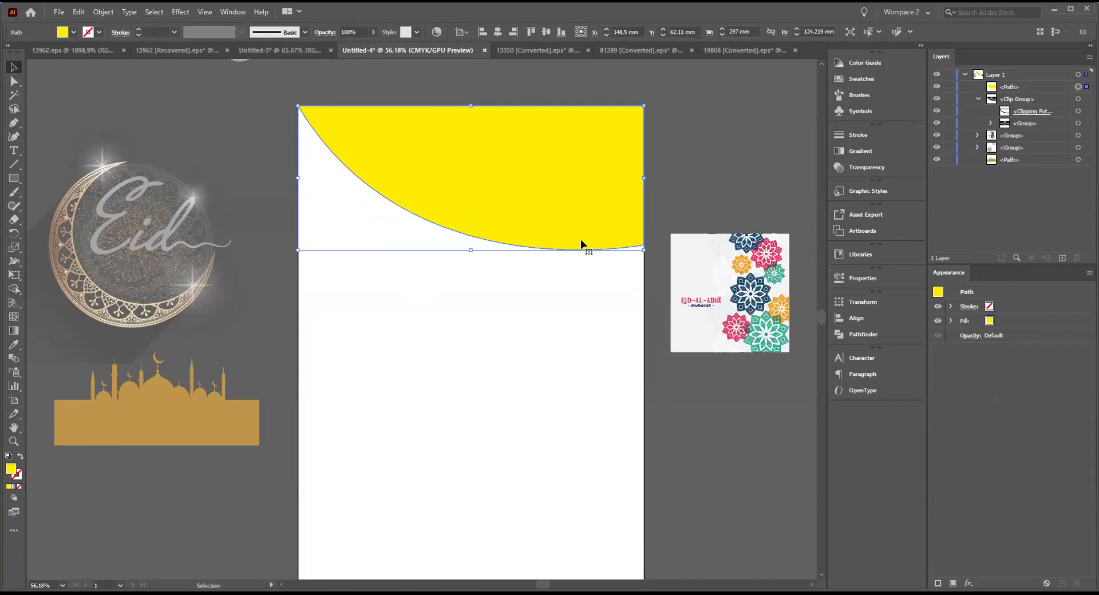
- Deepen the yellow path's lower curve by extending its direction handle downward, and place the path directly beneath the clip group
click(13, 81)
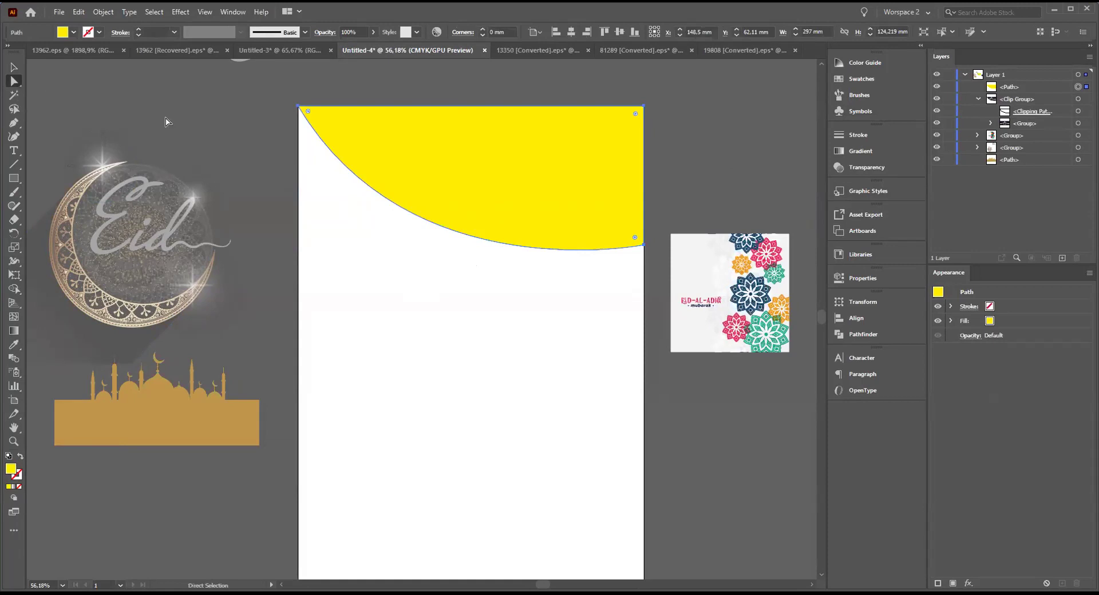
click(644, 246)
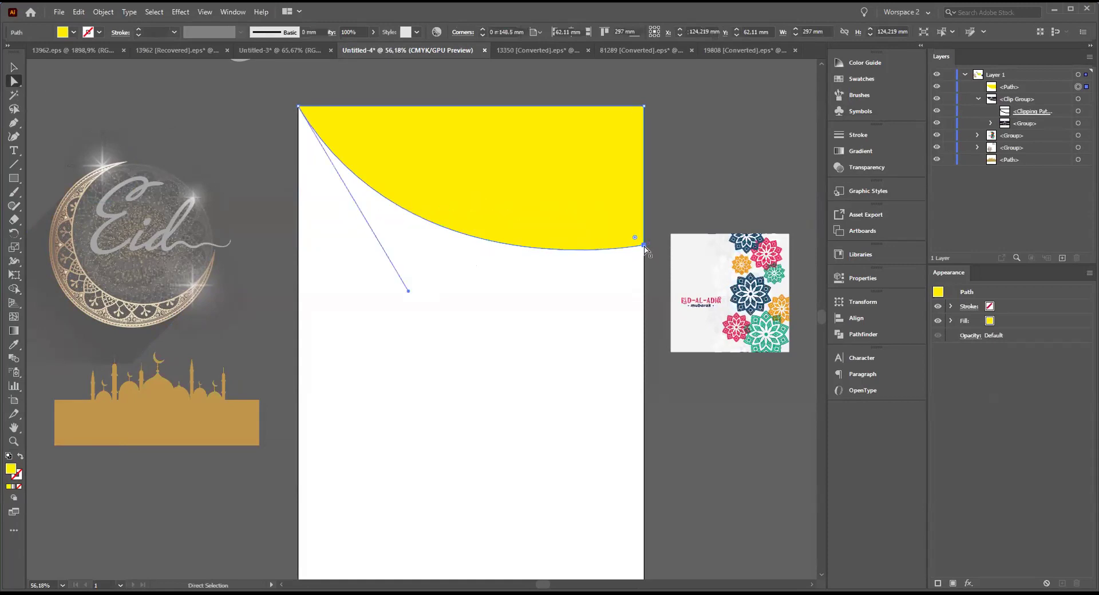
drag(407, 290, 446, 337)
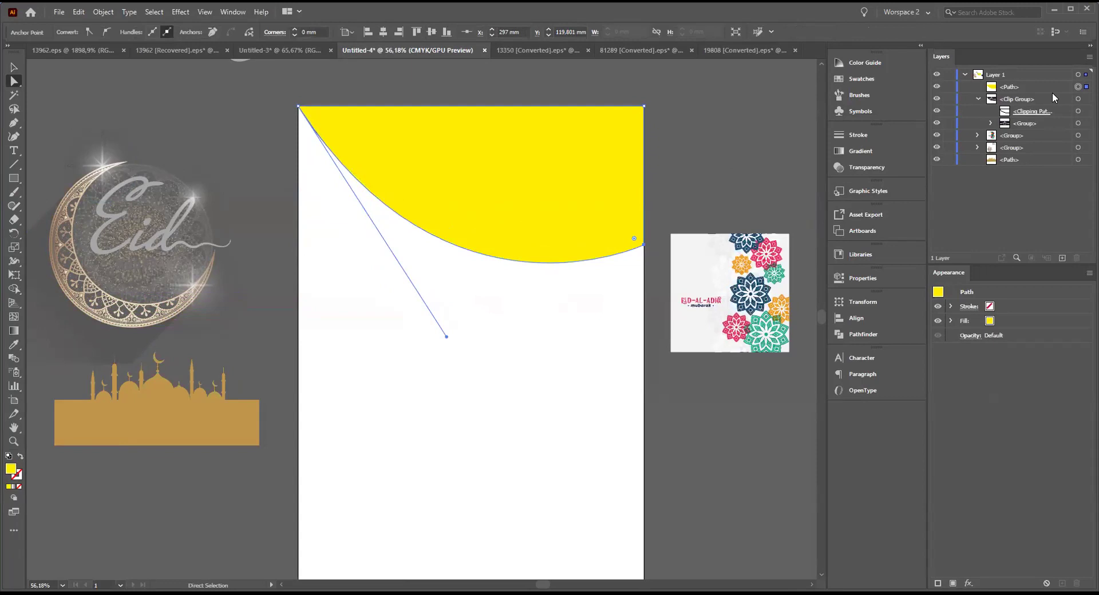
click(1040, 84)
click(979, 99)
drag(1034, 88, 1035, 101)
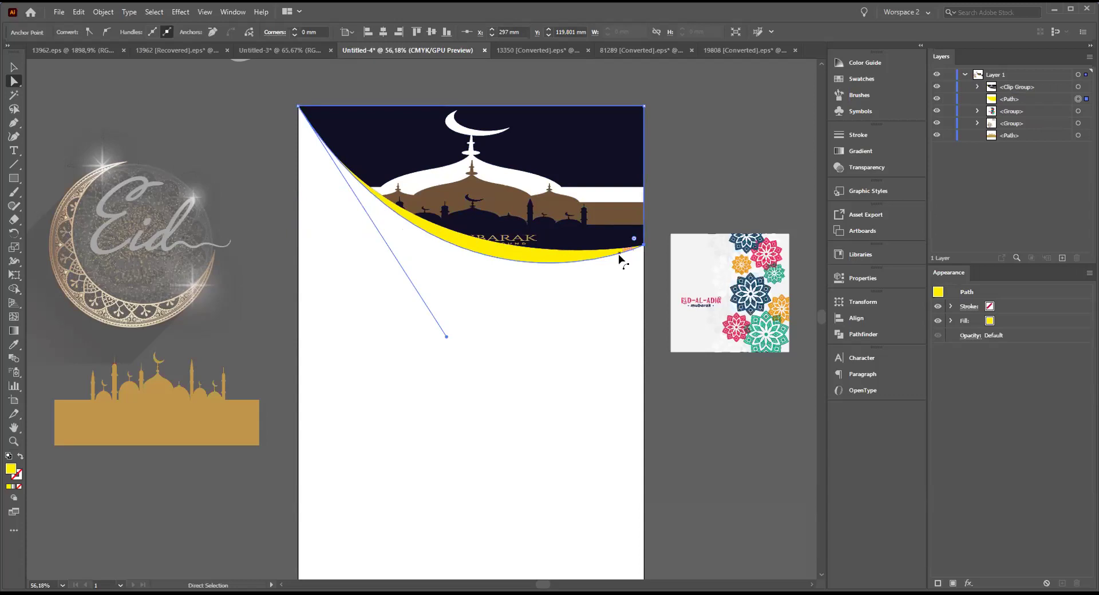
- Lower the yellow path's right-edge anchor to about Y 126.8 mm and shorten its curve handle to form a slimmer band
drag(644, 245, 643, 253)
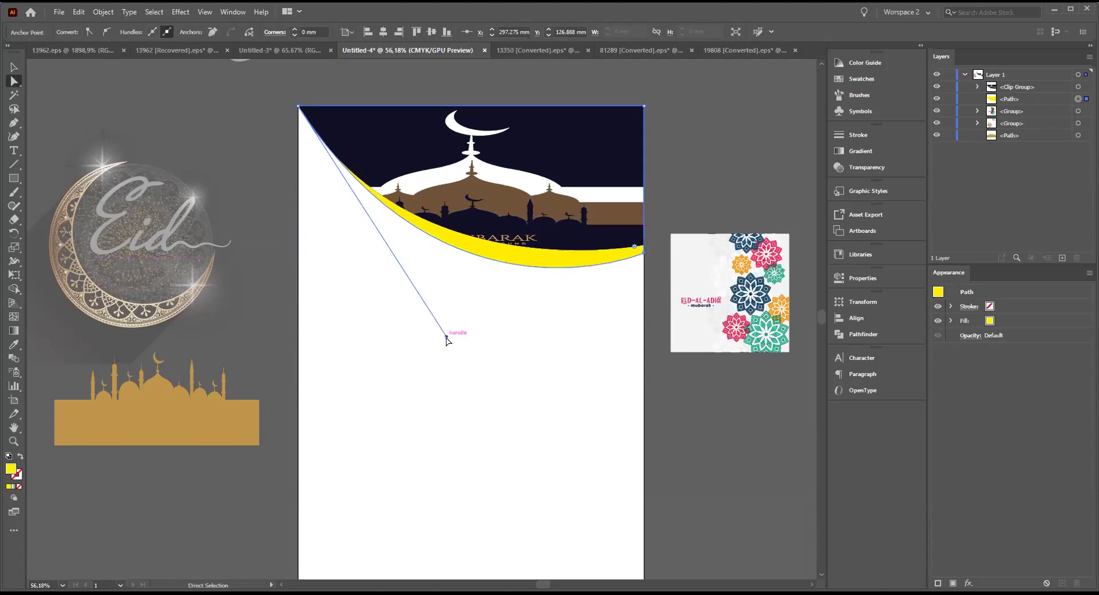
drag(445, 332, 430, 314)
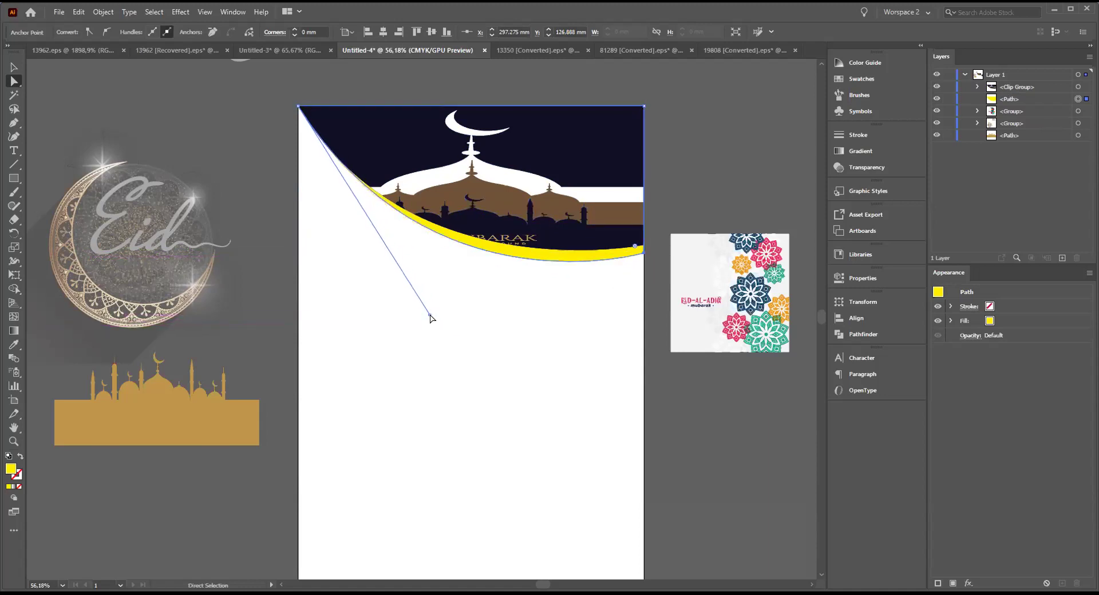
click(759, 193)
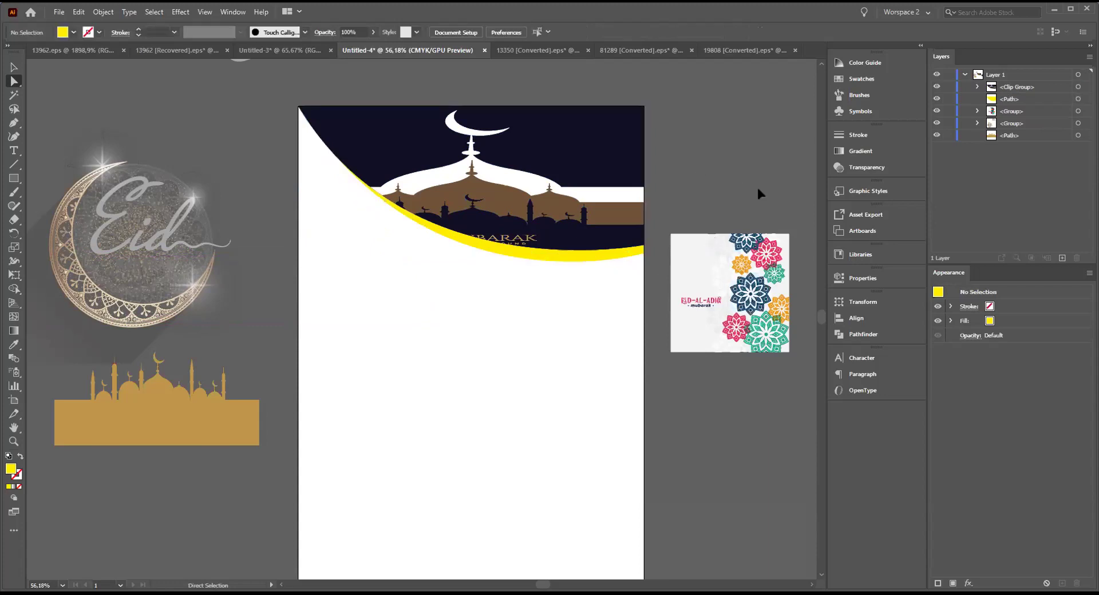
- Recolour the yellow curved path with the pink sampled by Eyedropper from the flower reference image, and deselect it
click(561, 259)
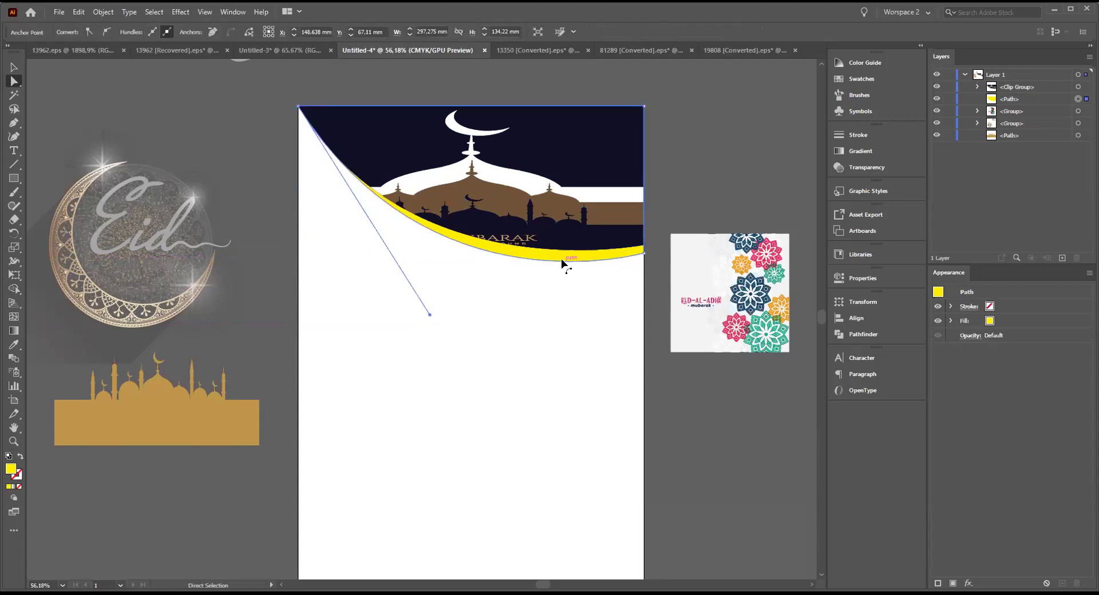
click(1061, 96)
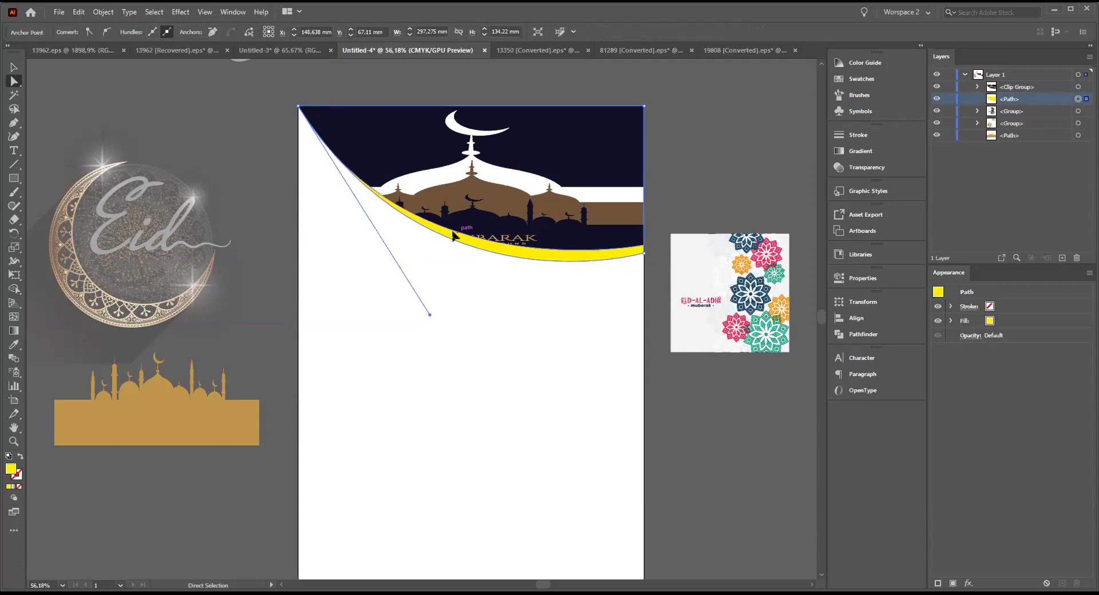
click(574, 256)
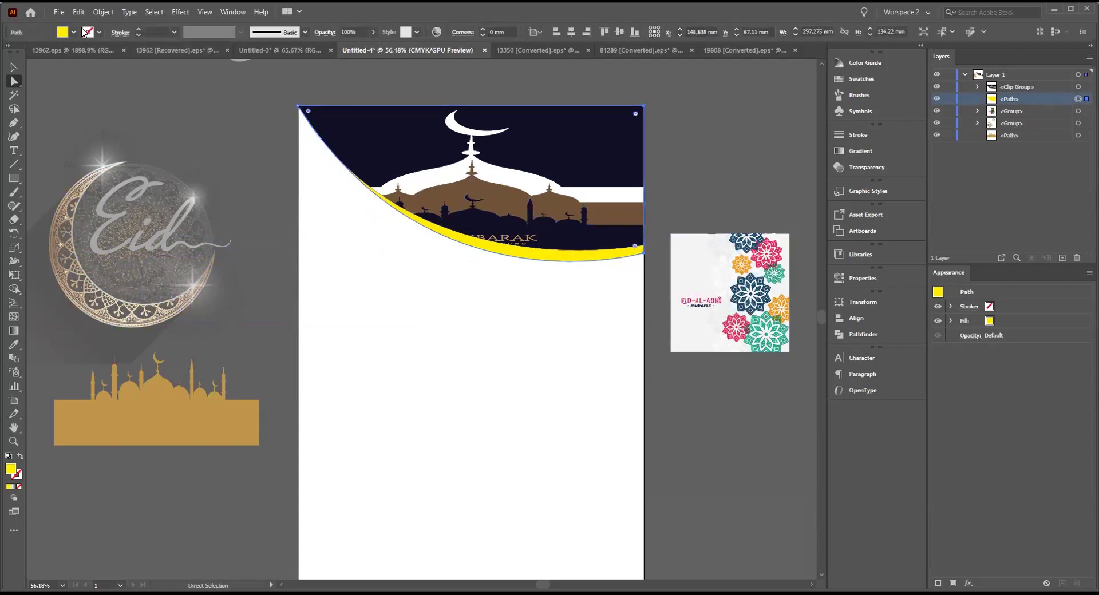
click(74, 32)
click(14, 345)
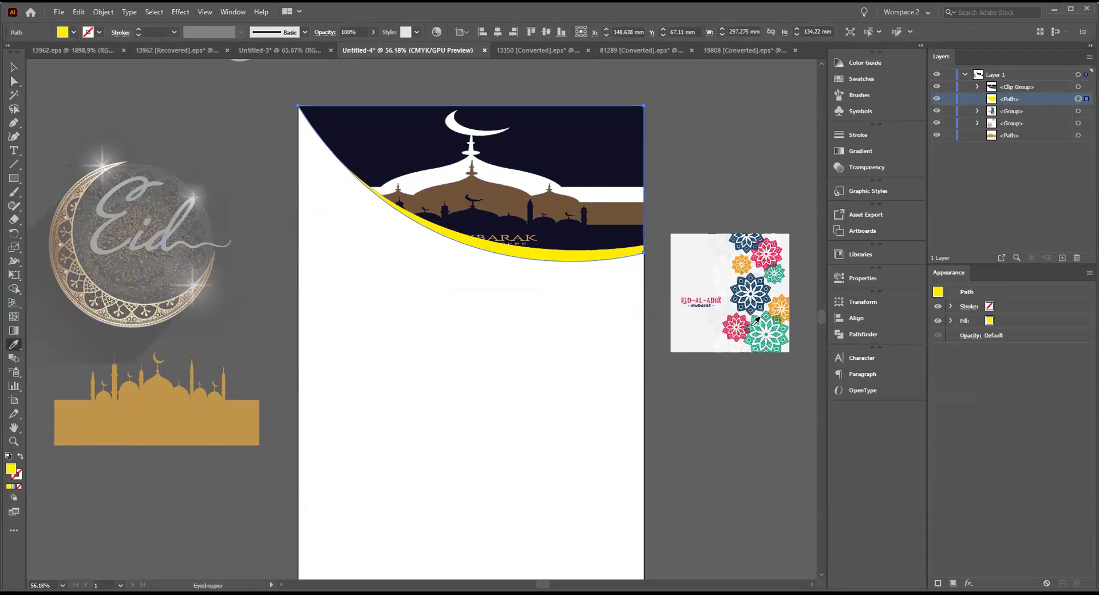
click(741, 320)
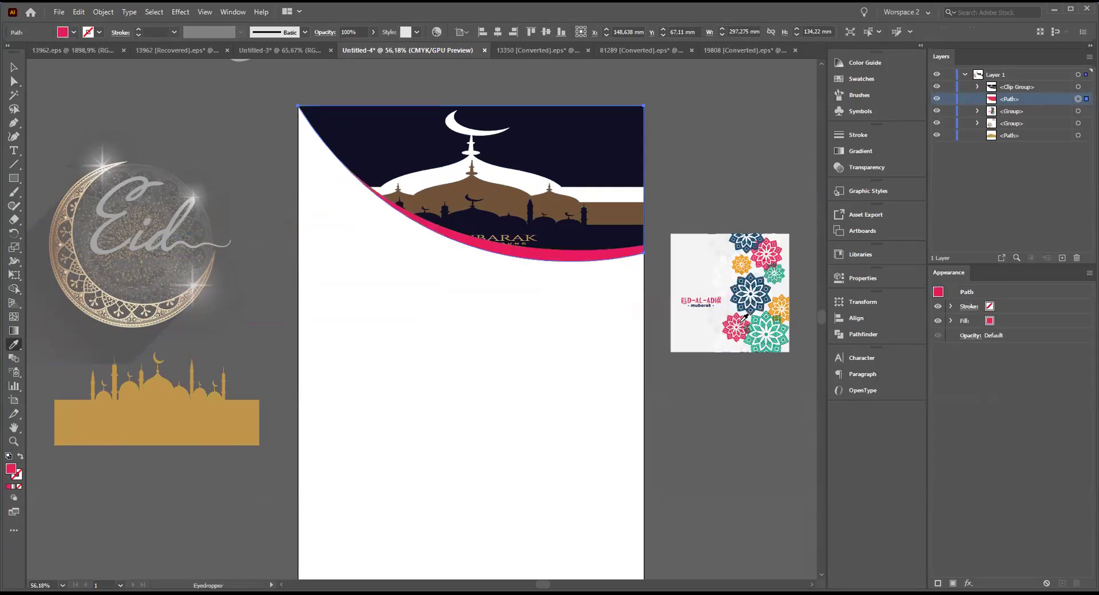
click(12, 64)
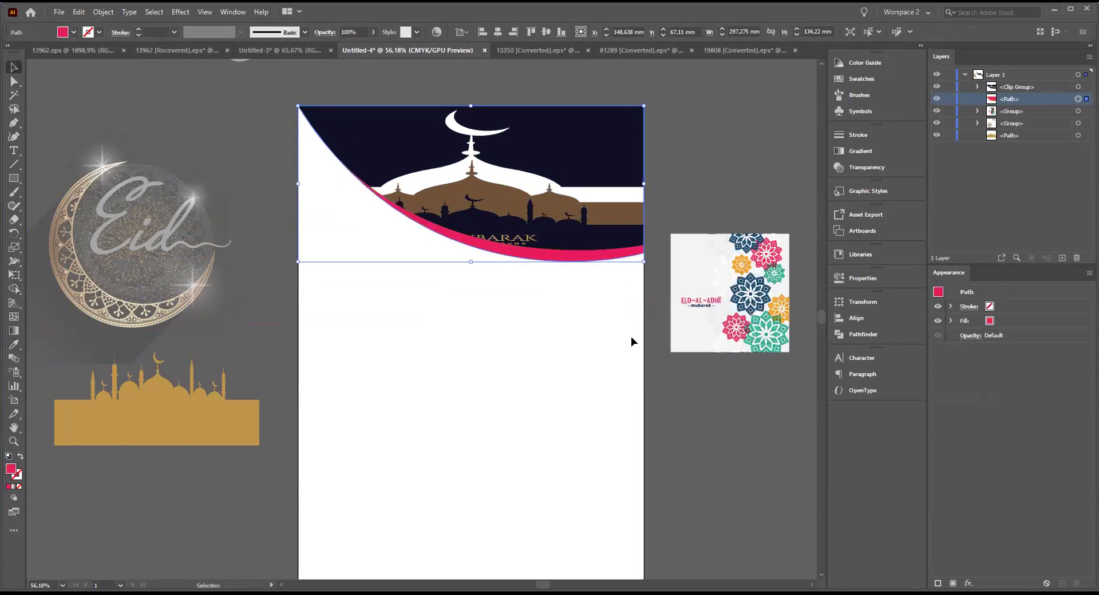
click(631, 337)
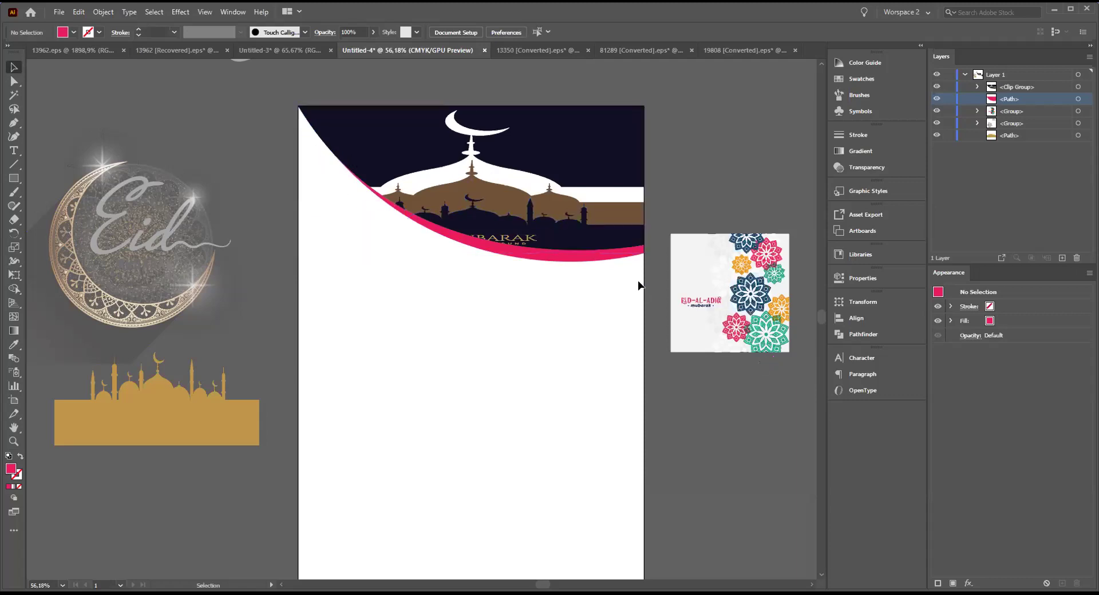
- Duplicate the clip group's clipping path in place using Offset Path at 0 mm with Miter joins and miter limit 4
click(977, 87)
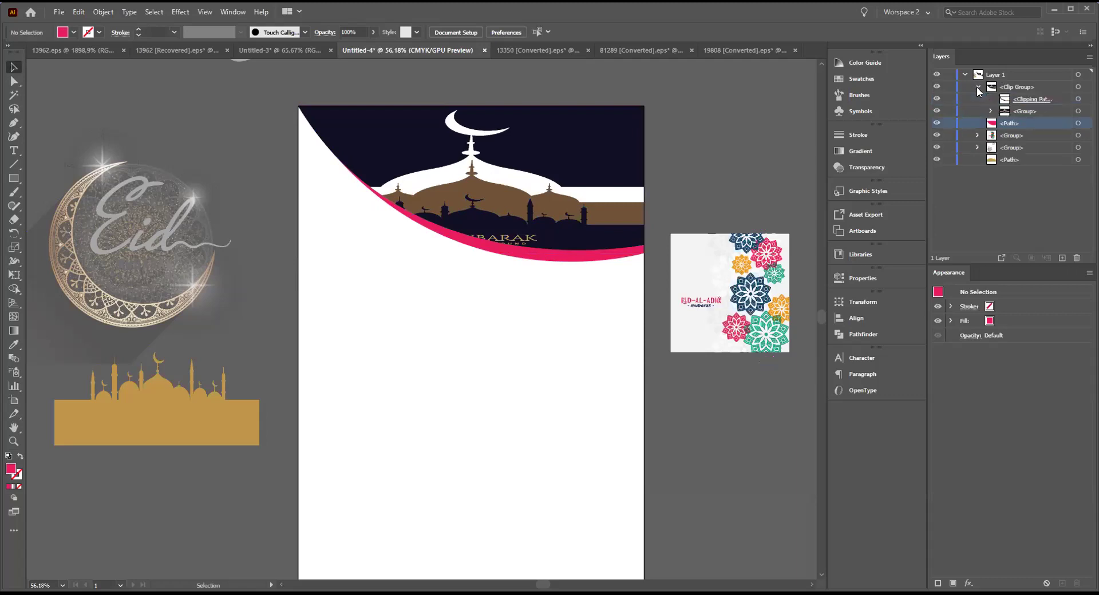
click(1078, 99)
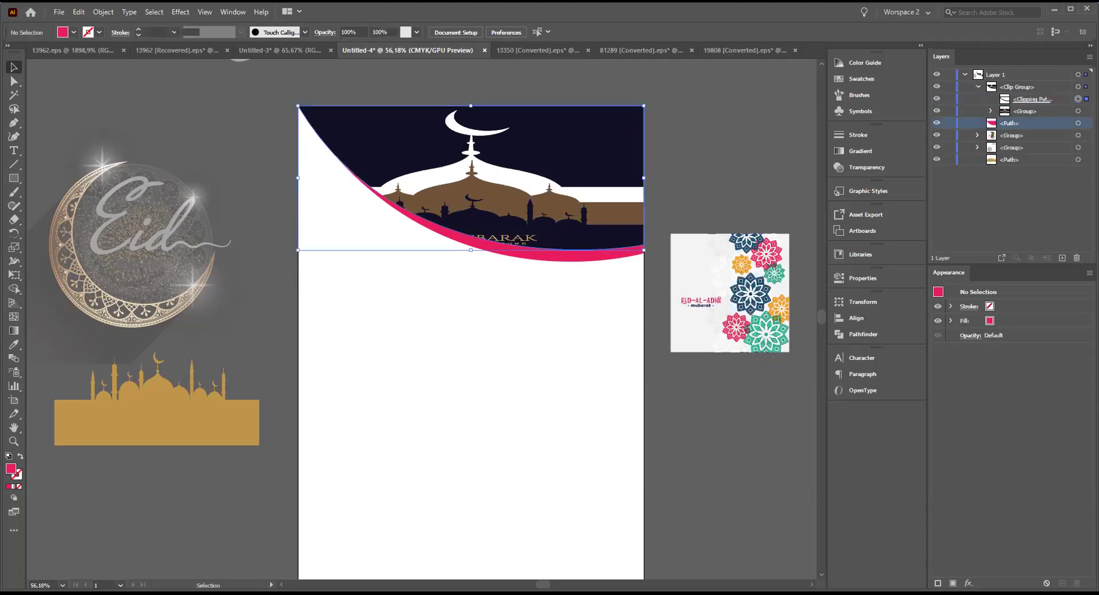
click(102, 12)
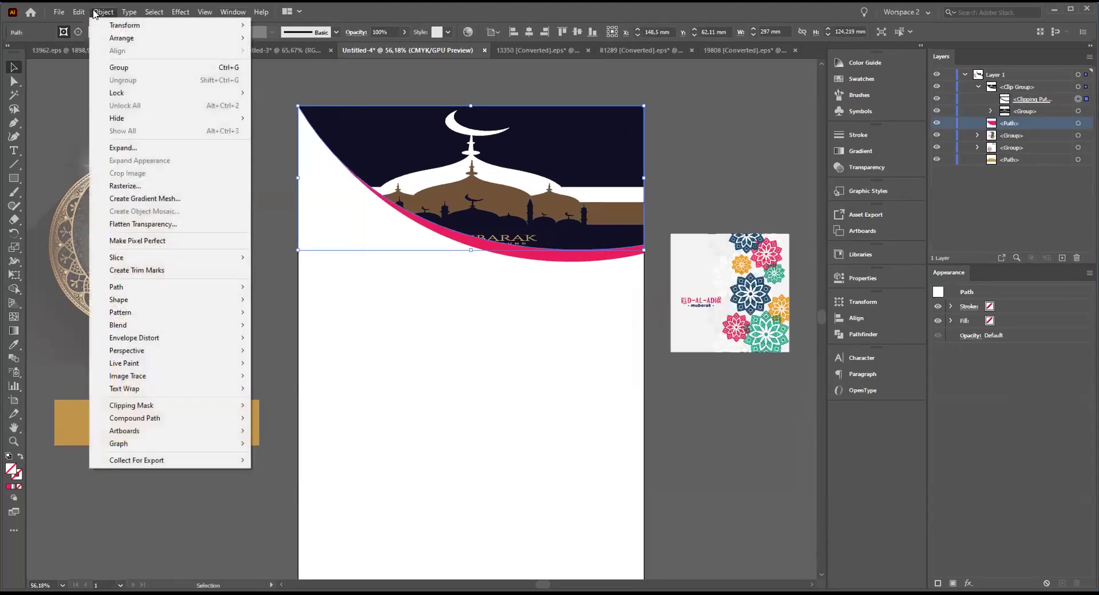
mouse_move(202, 288)
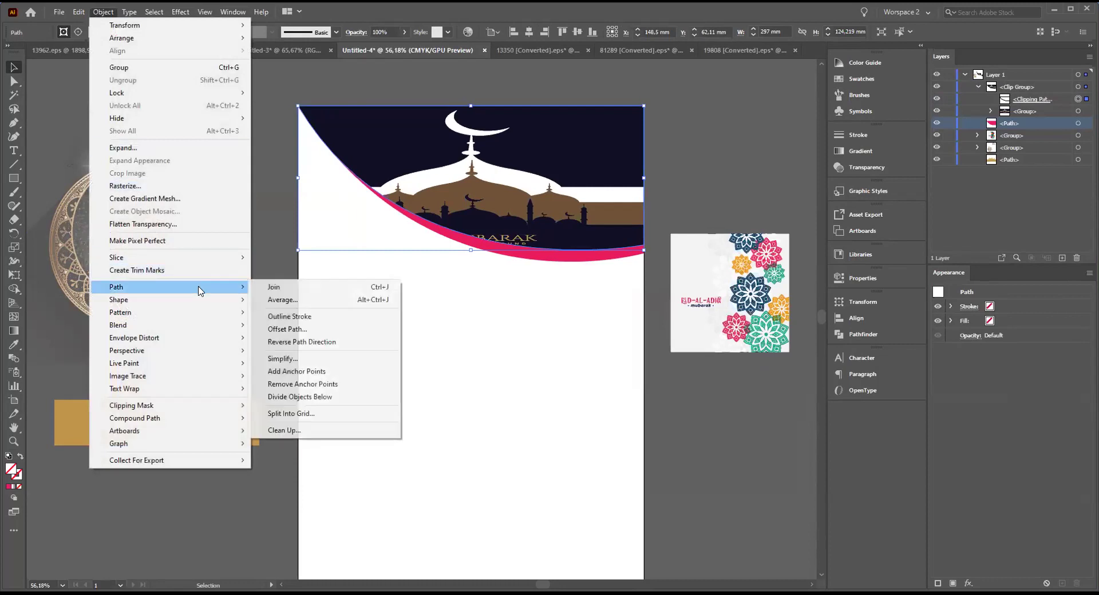
click(302, 329)
click(543, 333)
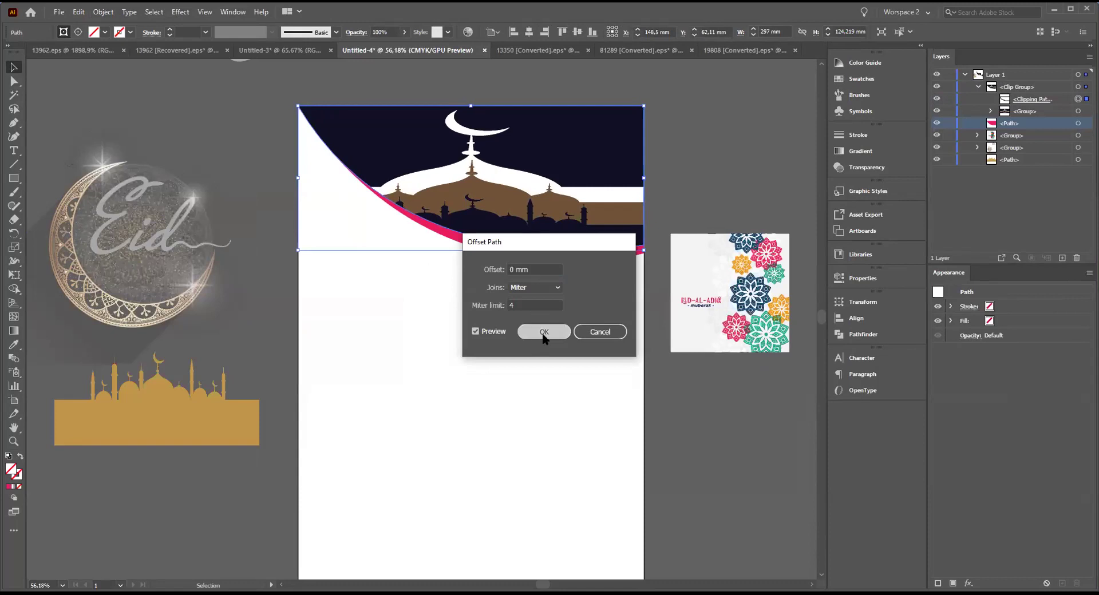
- Move the duplicated clipping path out of the clip group to the top of Layer 1 and fill it with CMYK Cyan
click(1057, 110)
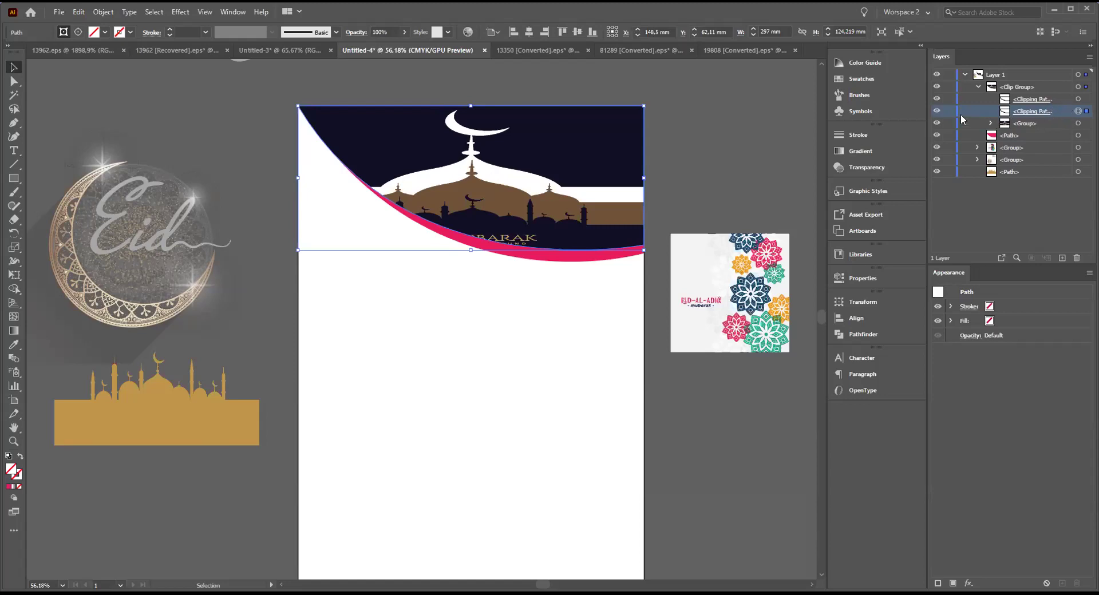
click(937, 112)
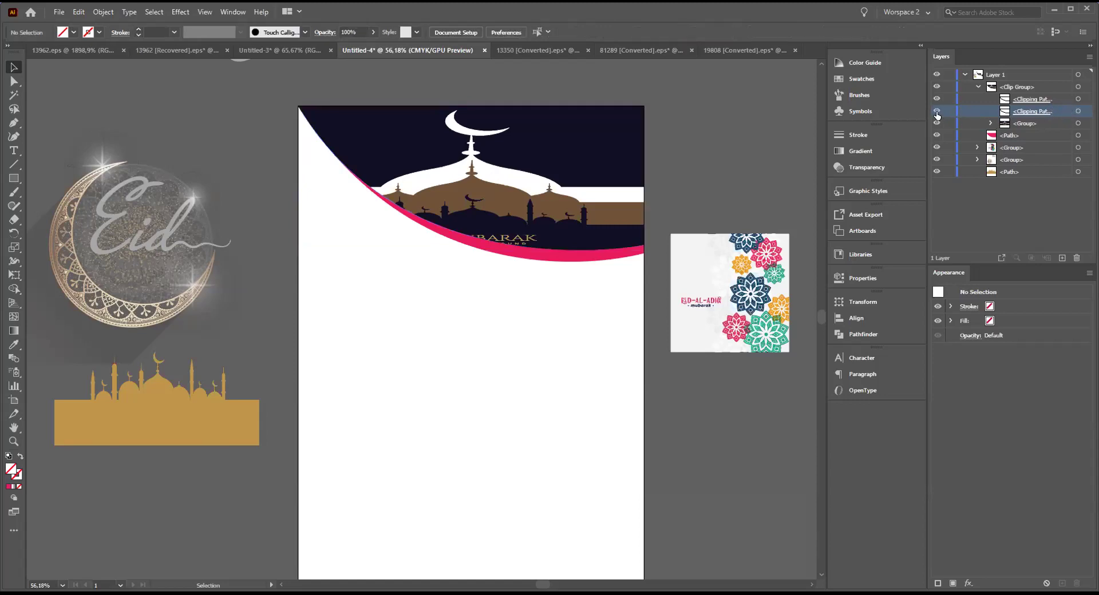
click(1078, 111)
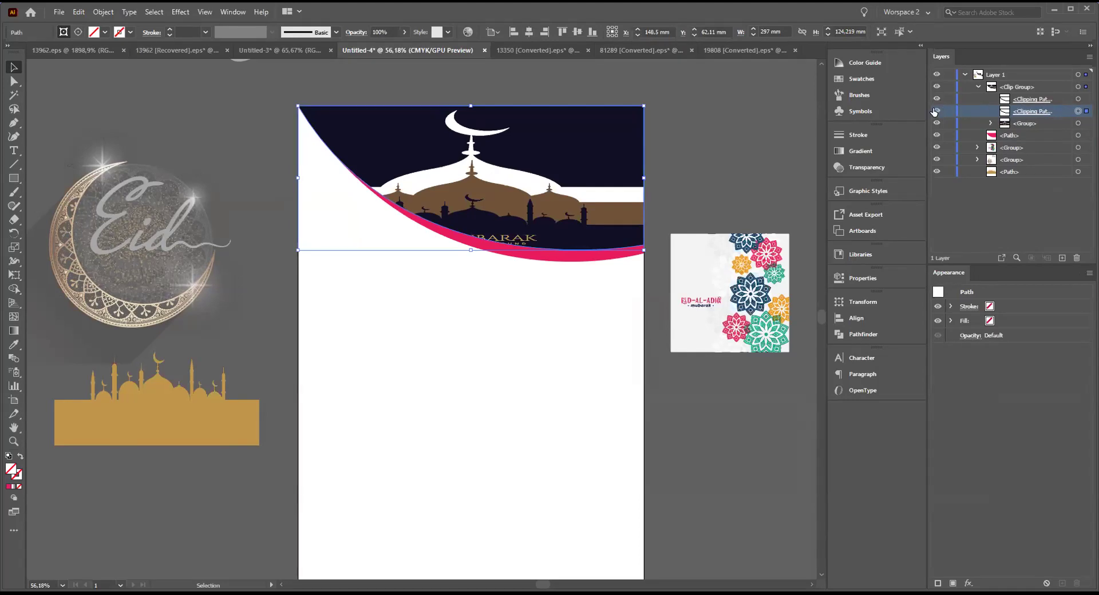
click(936, 111)
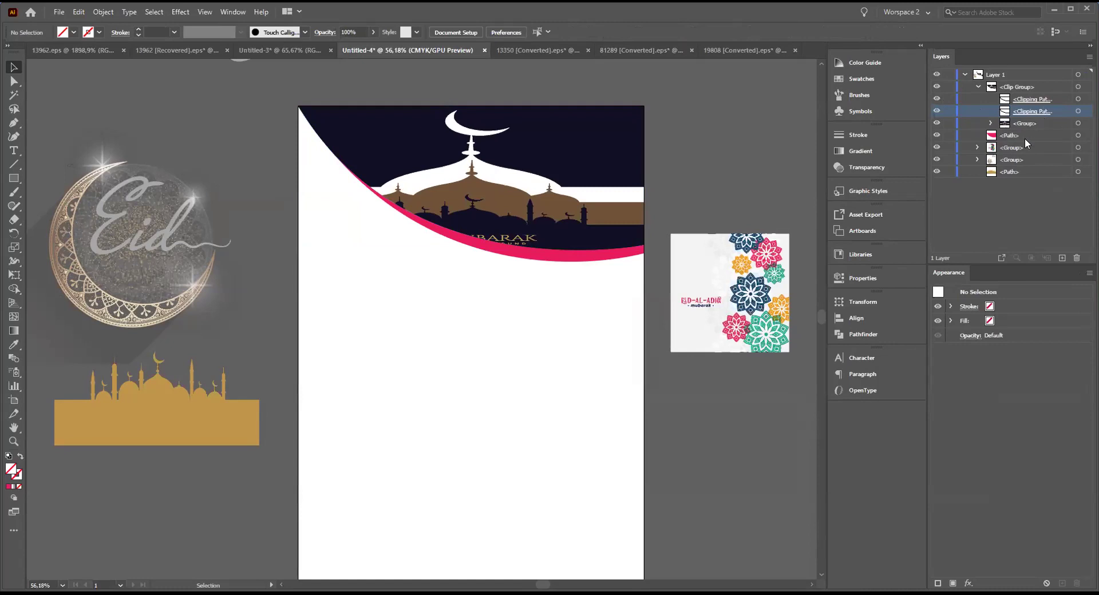
click(1054, 100)
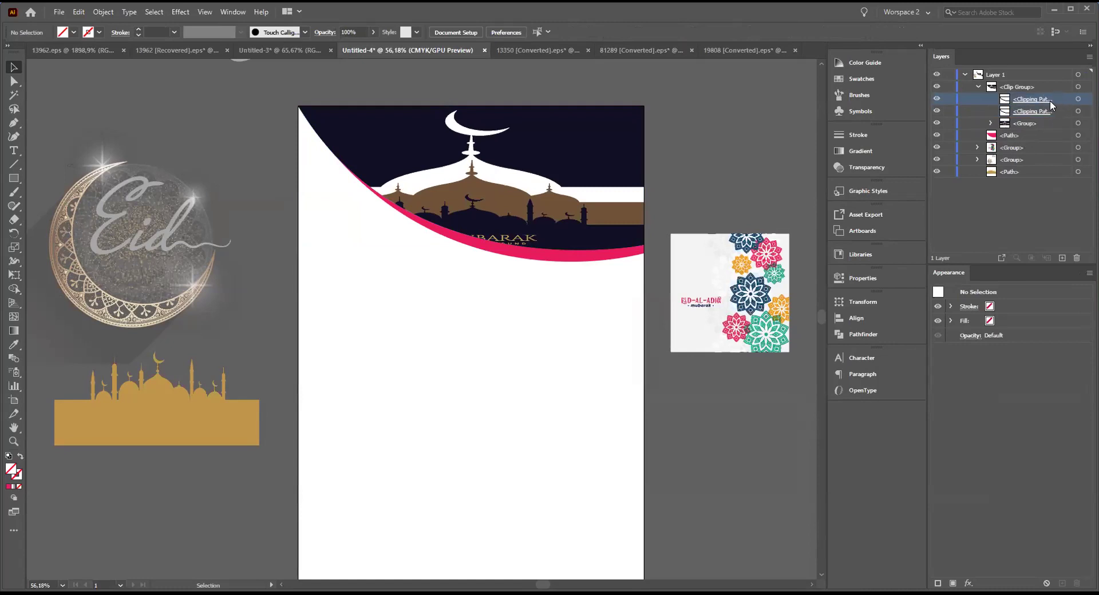
drag(1057, 99, 1053, 77)
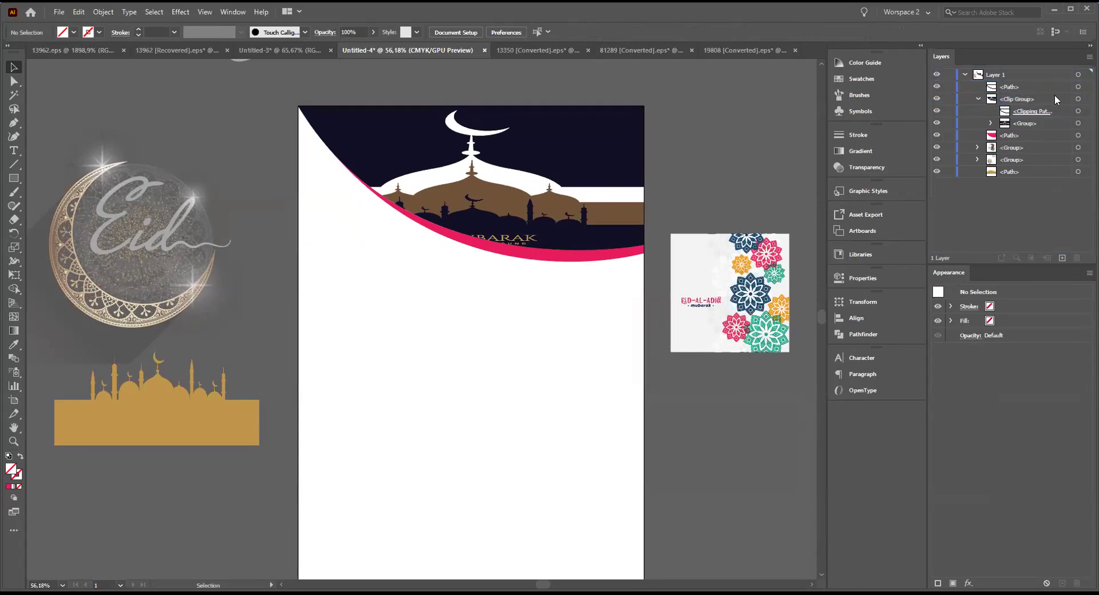
click(1078, 87)
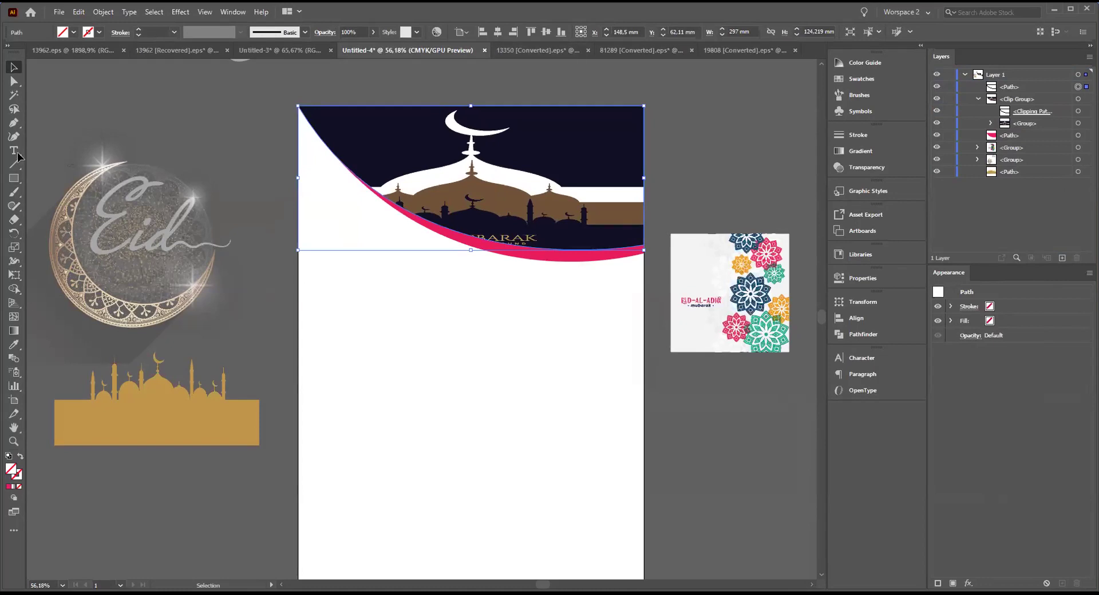
click(71, 29)
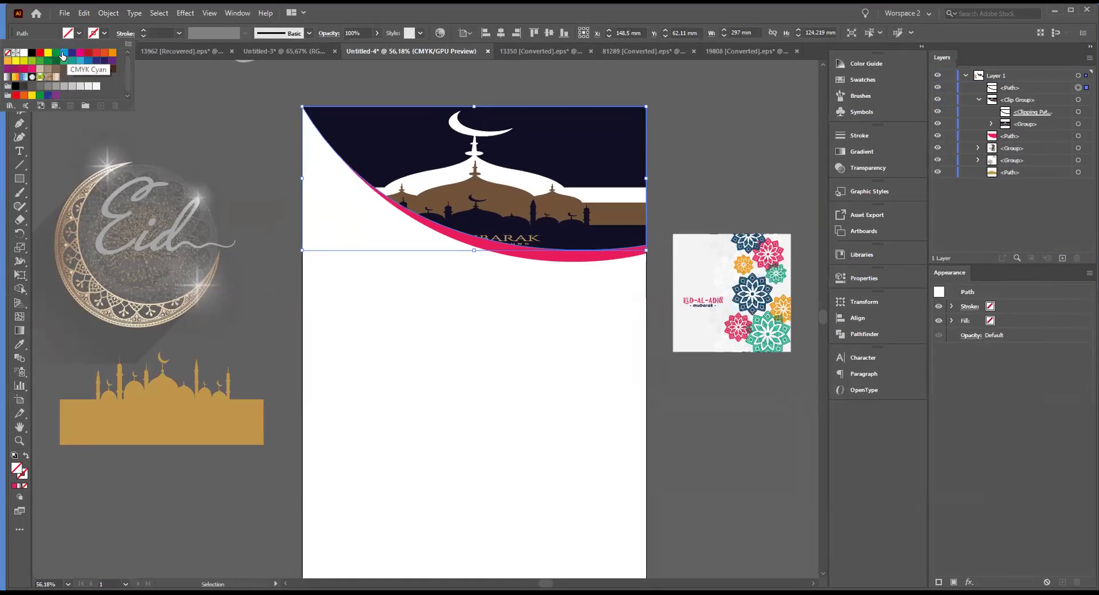
click(58, 54)
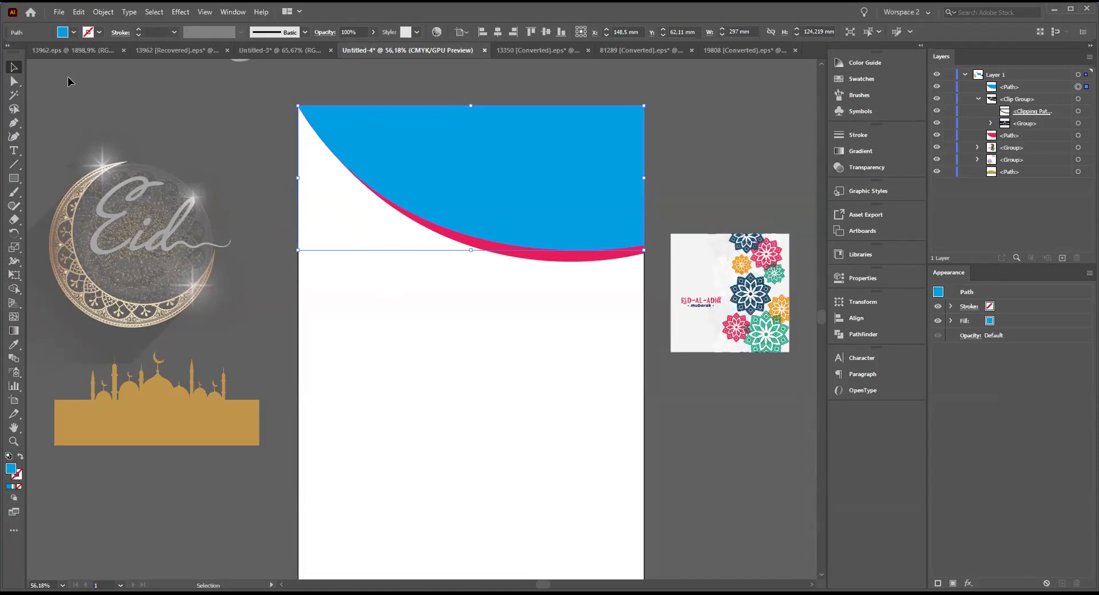
- Lower the cyan path's right-edge anchor to about Y 142.5 mm and extend its curve handle straight down
click(14, 81)
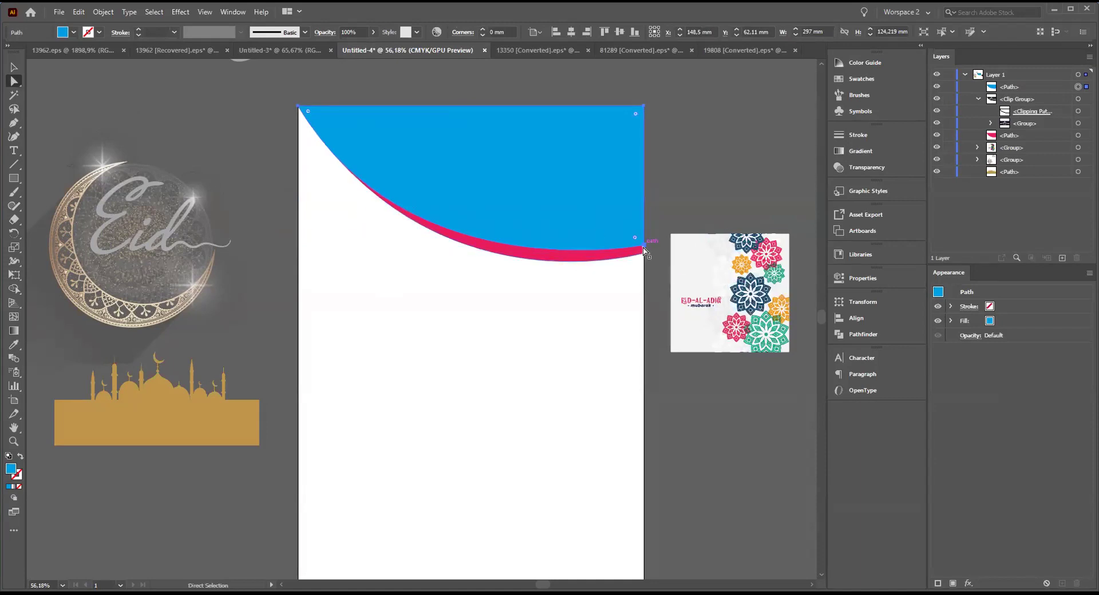
drag(645, 251, 643, 271)
key(ctrl+z)
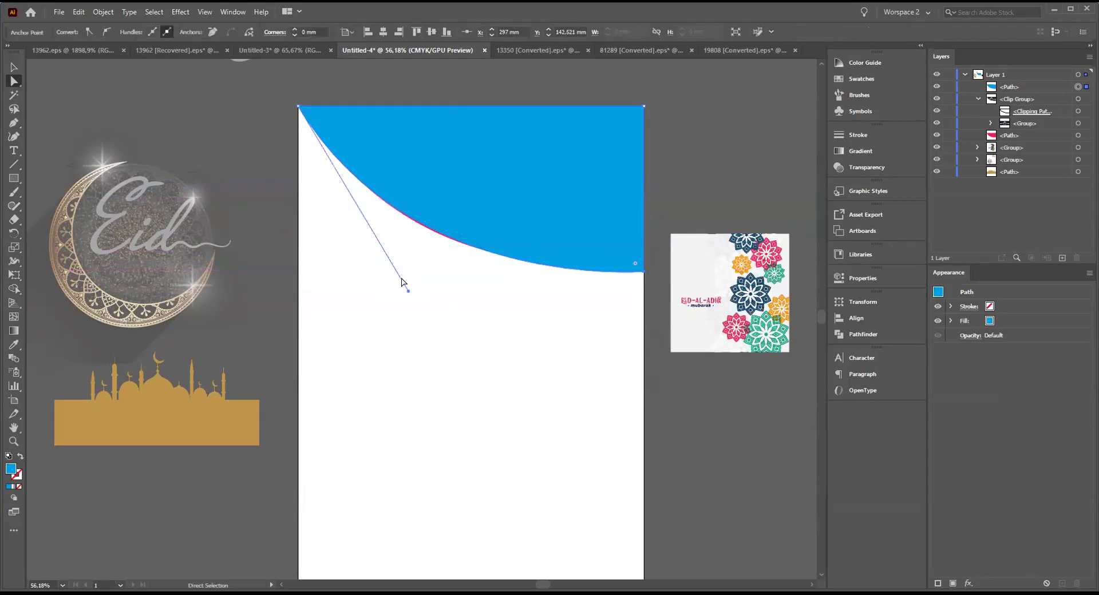
drag(408, 290, 408, 316)
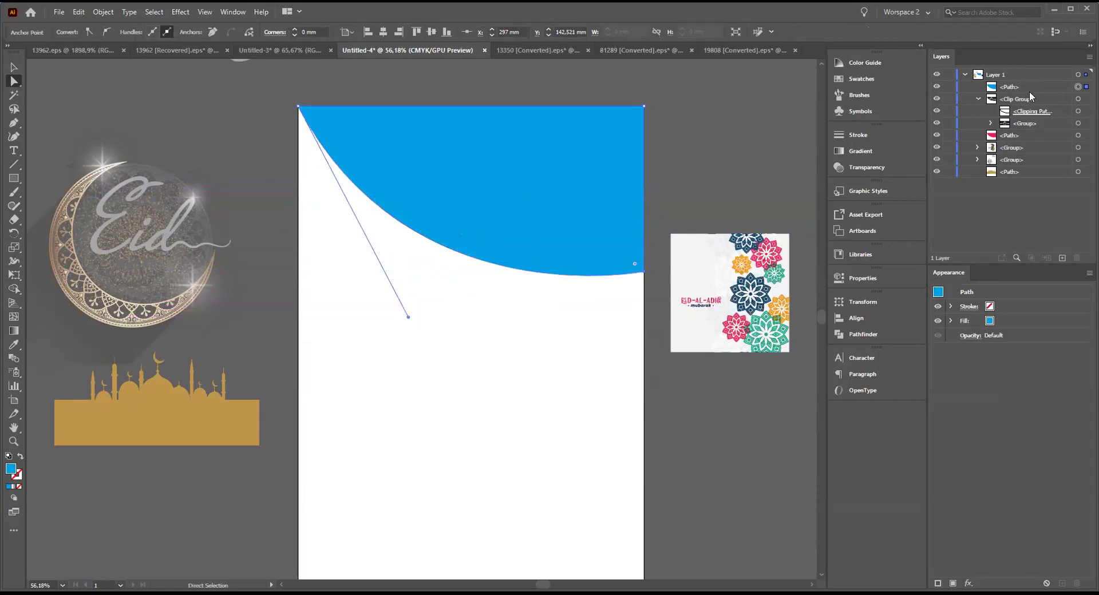
- Place the cyan path directly beneath the pink path in Layer 1, outside the clip group, and deselect it
drag(1030, 87, 1035, 136)
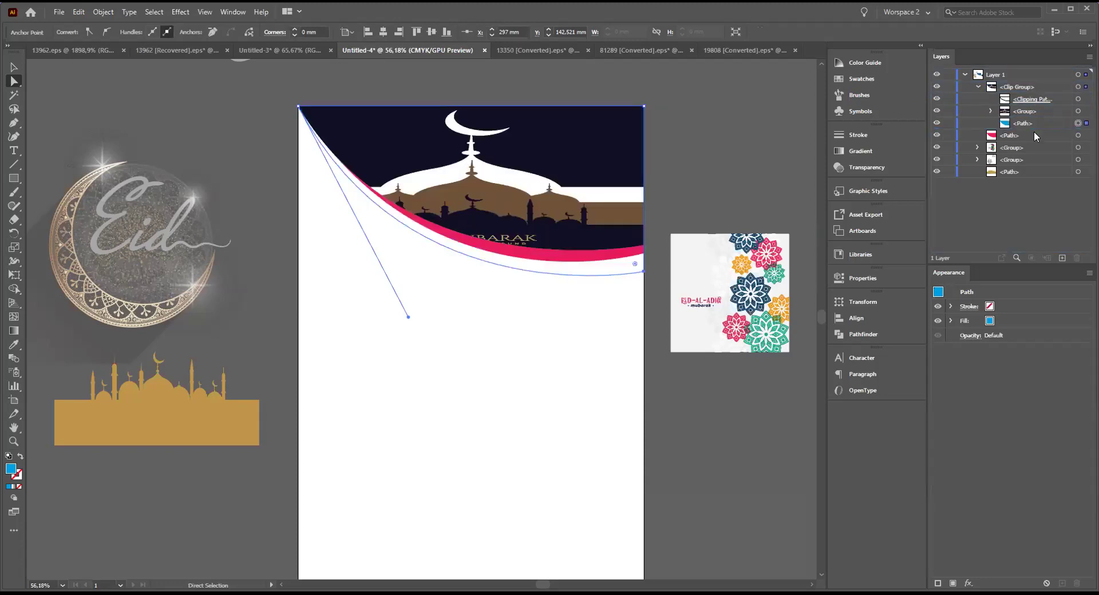
click(1044, 118)
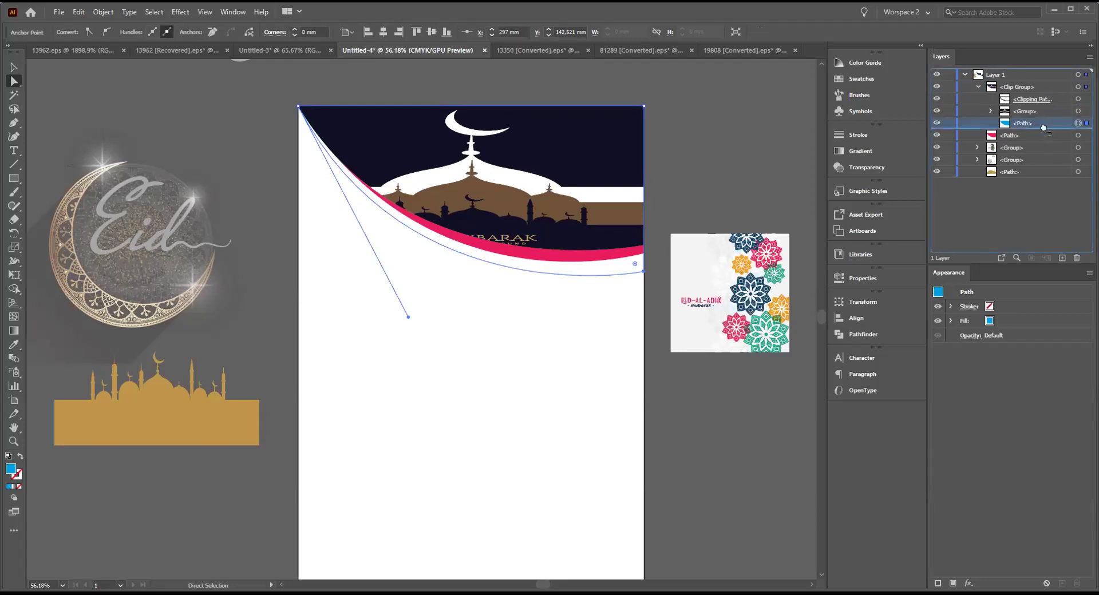
drag(1038, 122, 1040, 142)
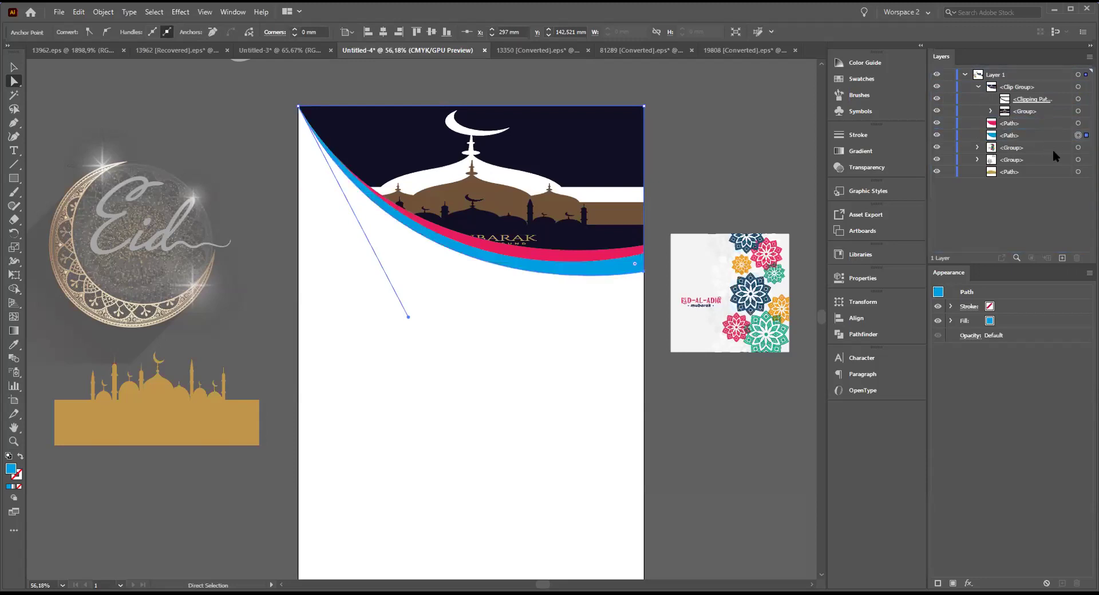
click(747, 413)
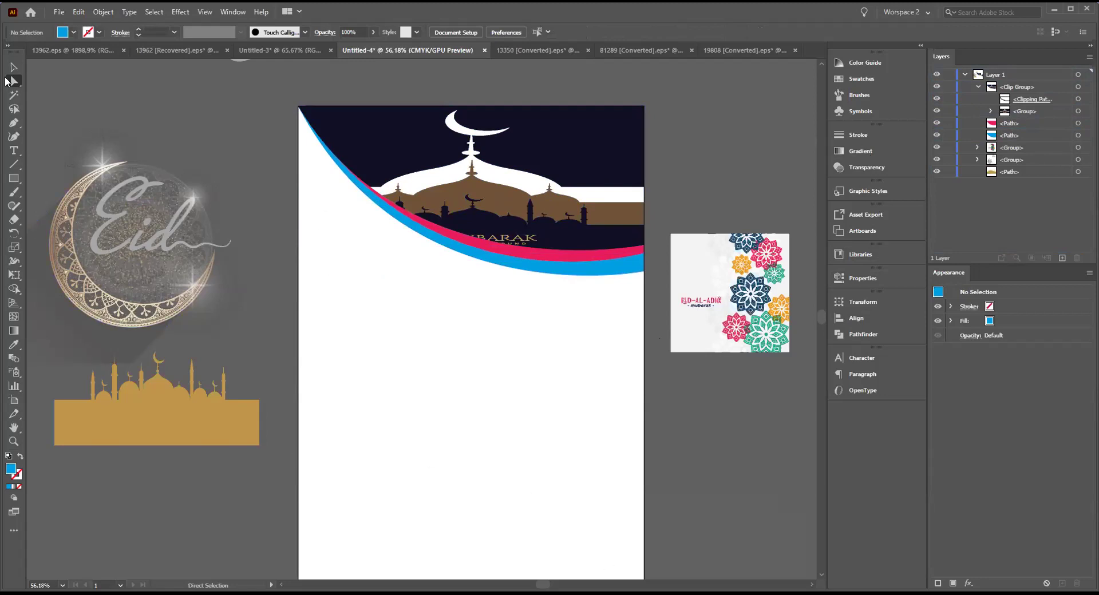
- Add a new layer above Layer 1 and draw a 297 × 420 mm rectangle on it covering the whole artboard
click(14, 178)
click(979, 87)
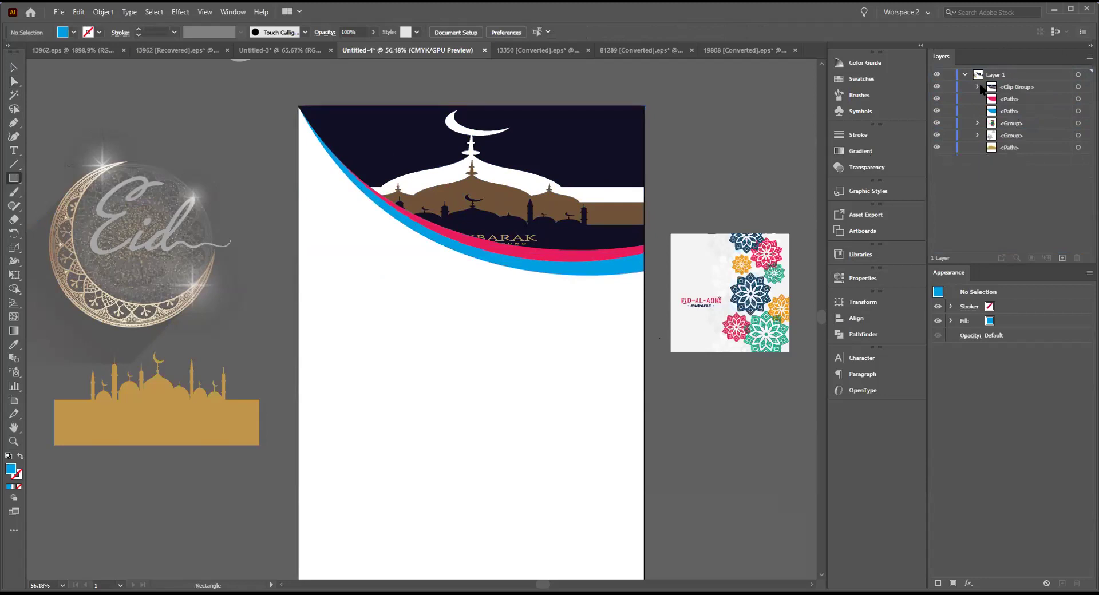
click(1041, 92)
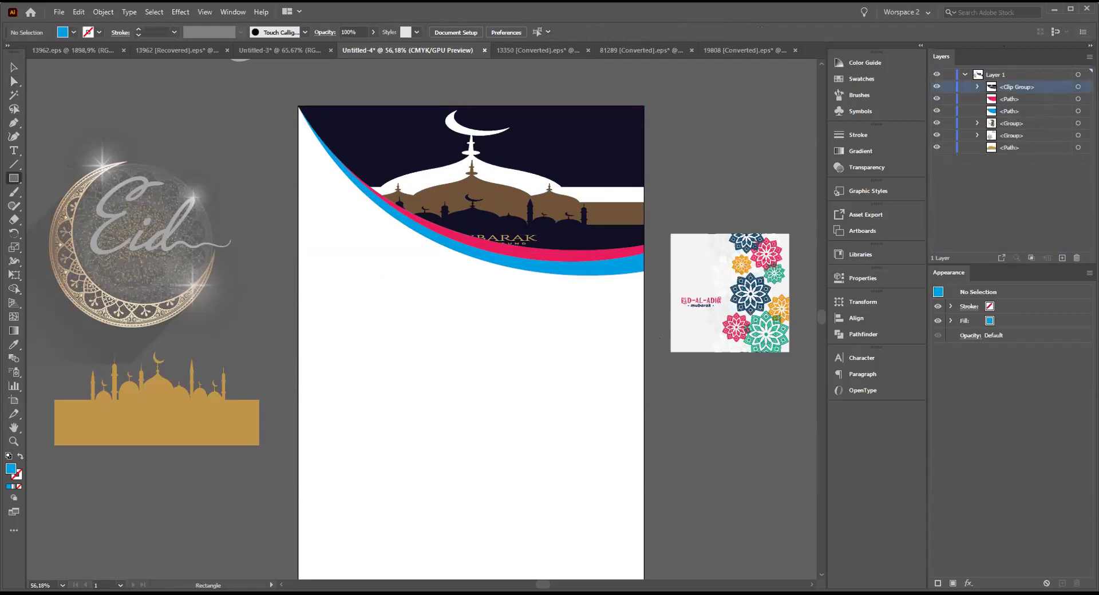
click(1062, 258)
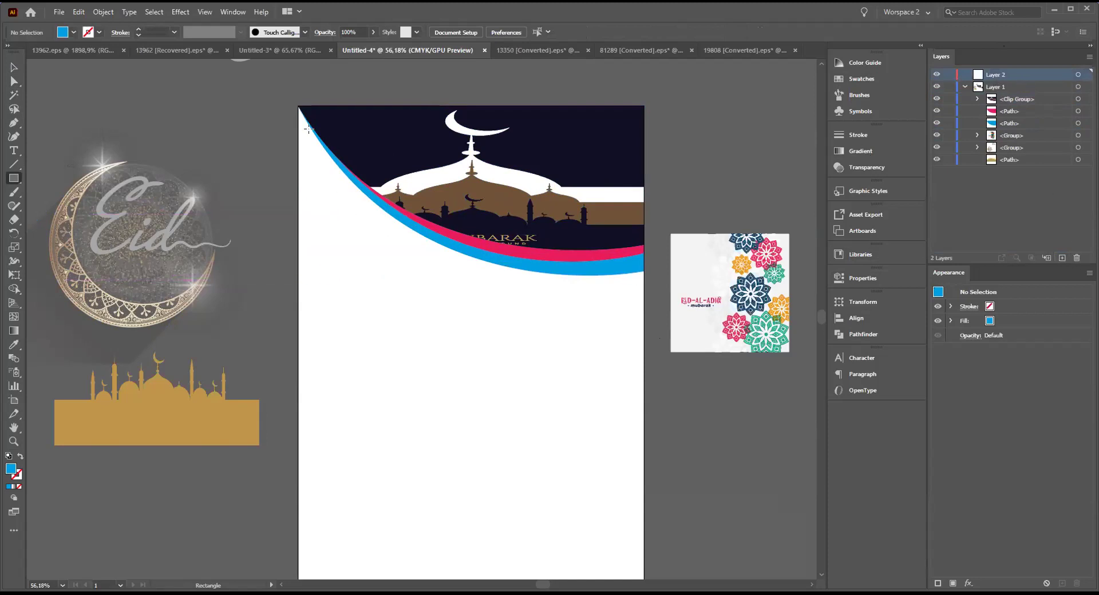
drag(296, 103, 640, 552)
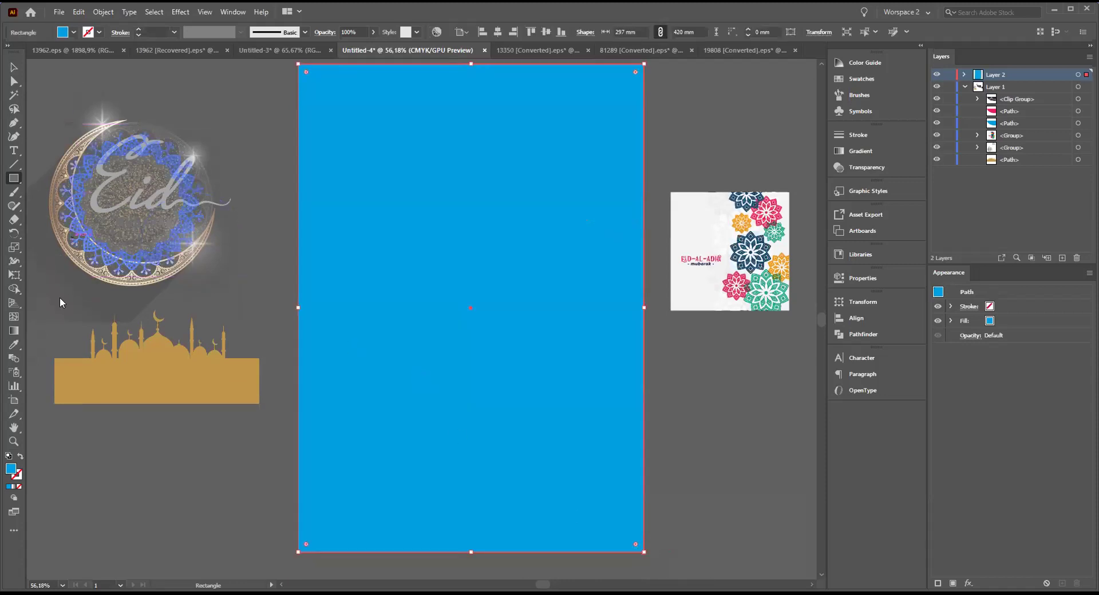
- Fill the full-page rectangle with the orange sampled from the flower artwork and move Layer 2 to the bottom of Layer 1's contents
click(16, 345)
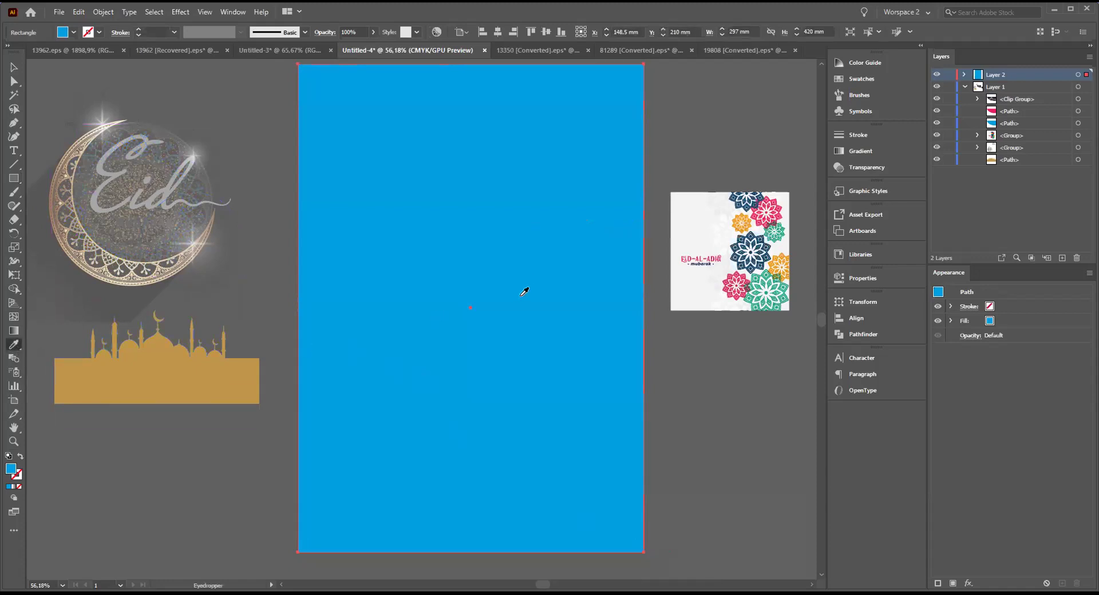
click(263, 296)
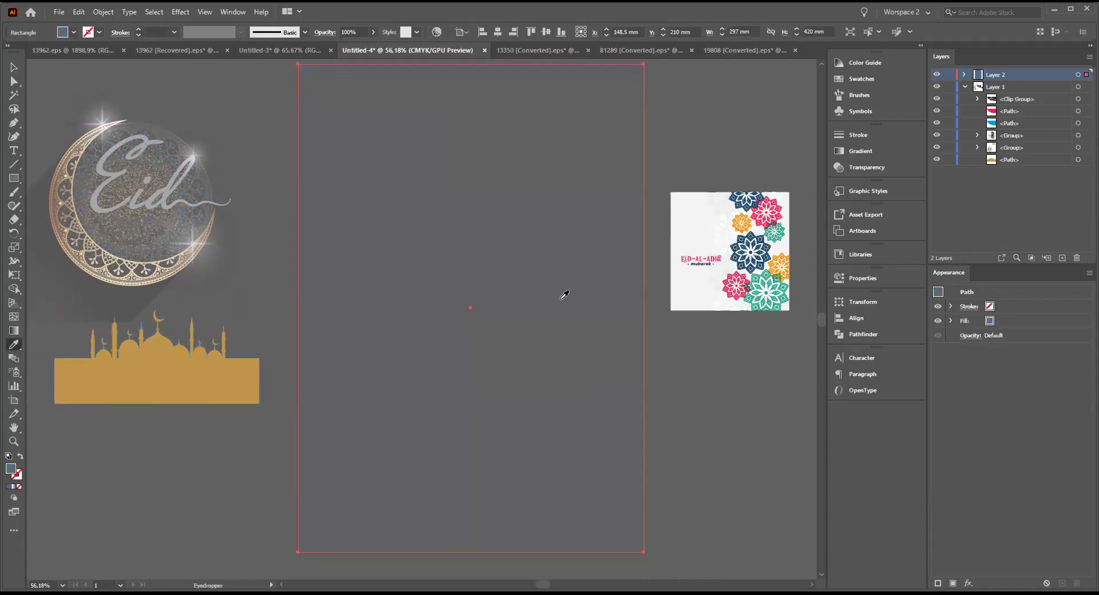
click(750, 218)
click(14, 67)
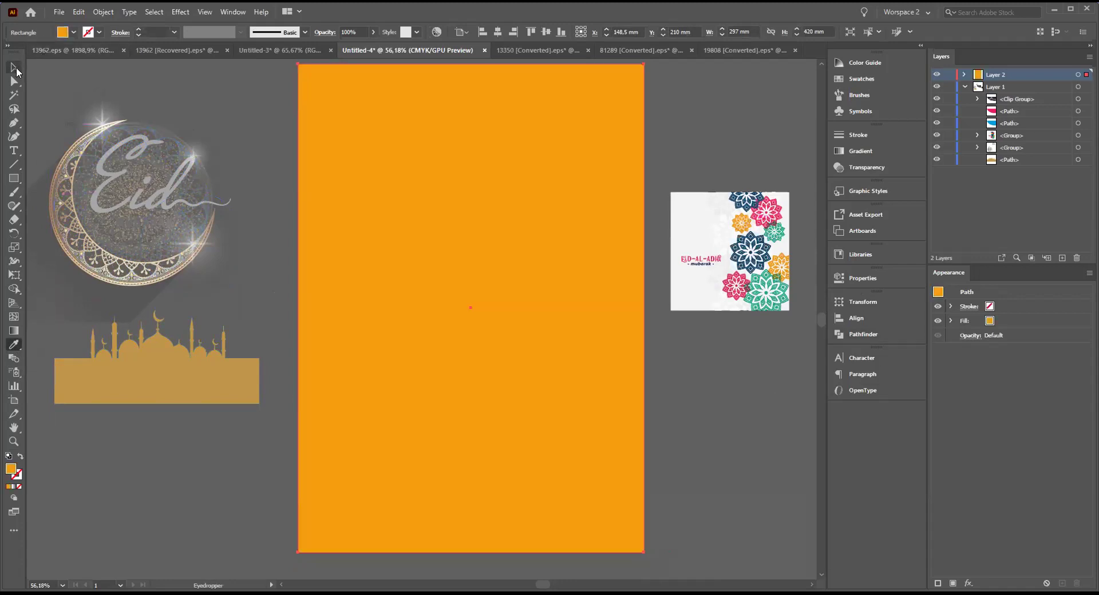
click(654, 310)
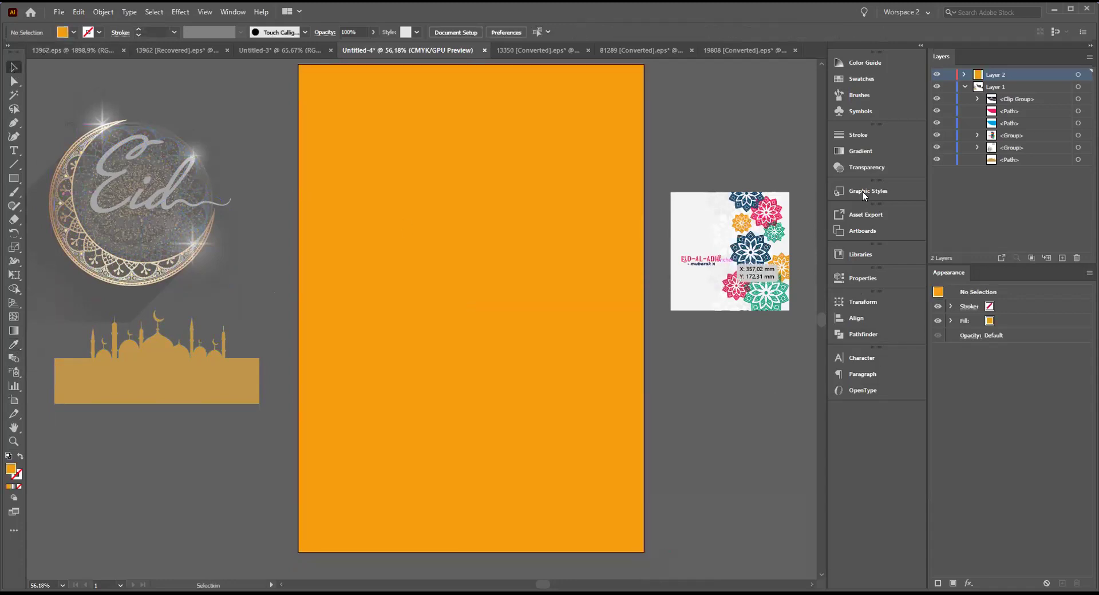
drag(1026, 74, 1031, 163)
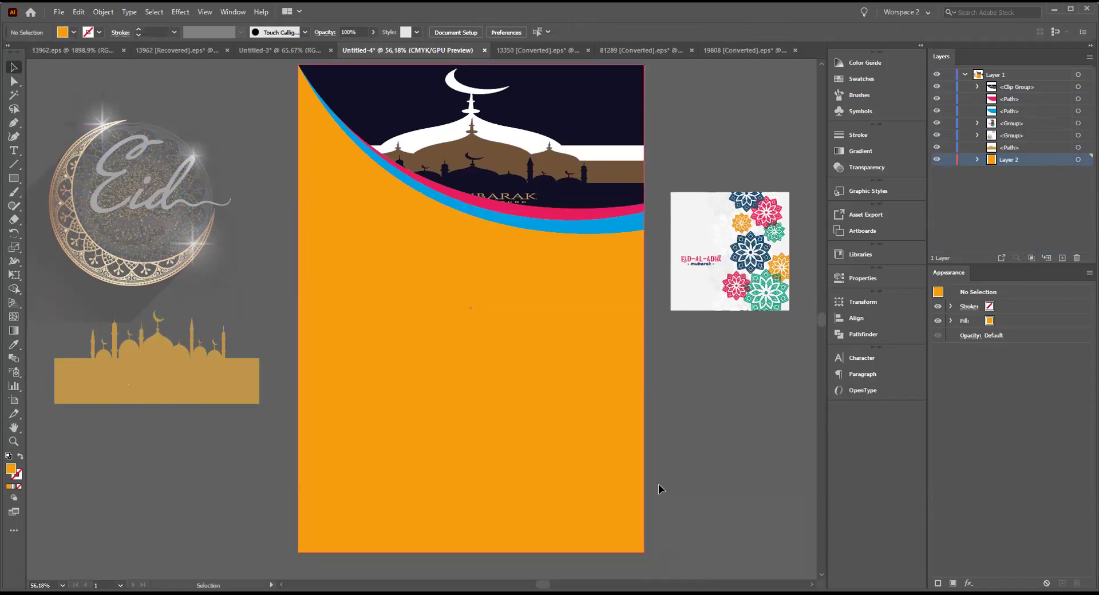
- Place the gold mosque silhouette along the poster's bottom edge and stretch it to the full 297 mm artboard width
click(156, 388)
drag(182, 385, 426, 531)
drag(502, 508, 644, 507)
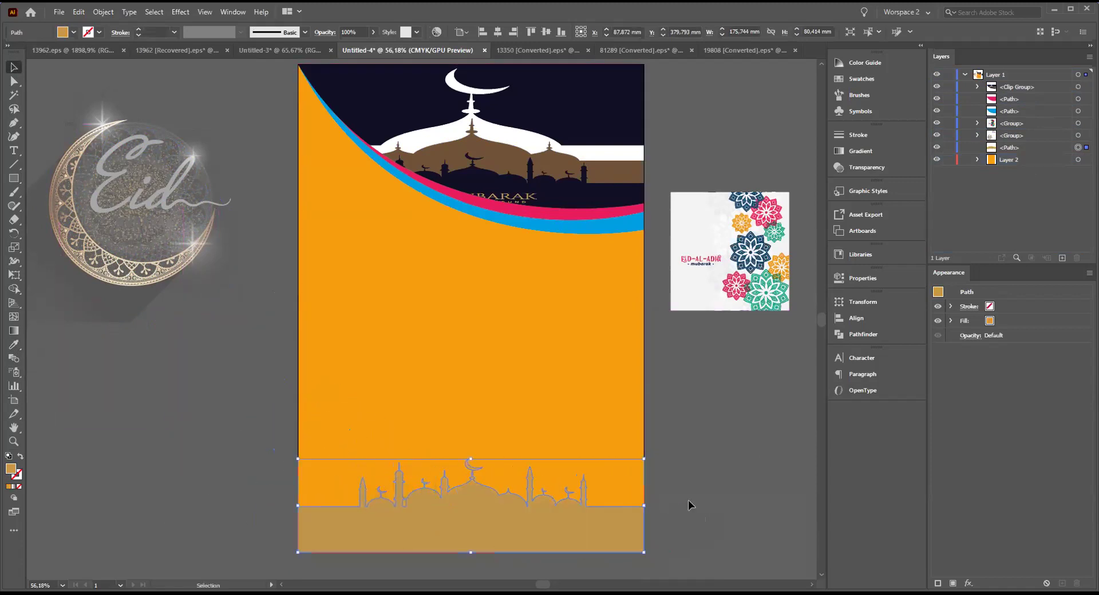
click(736, 528)
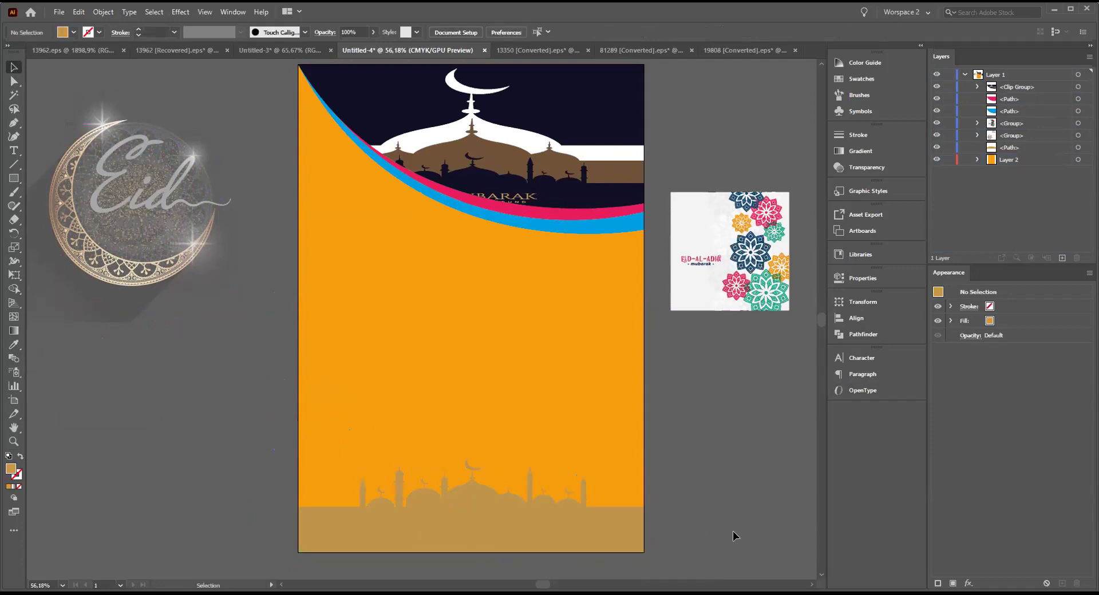
- Recolour the mosque silhouette at the poster's bottom with the dark navy sampled from the header, and deselect it
click(544, 515)
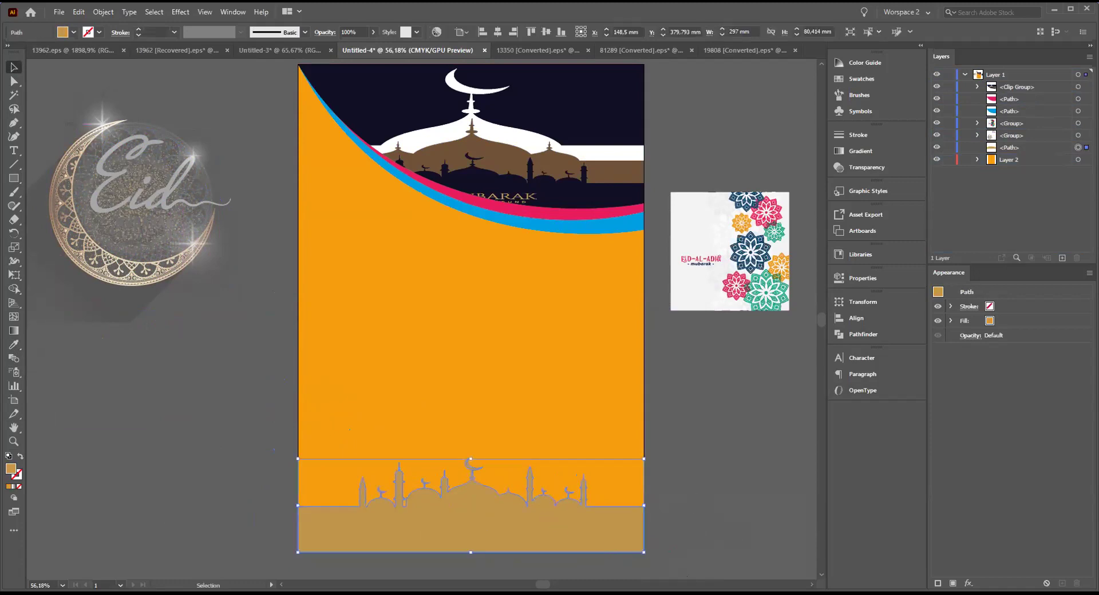
double_click(10, 473)
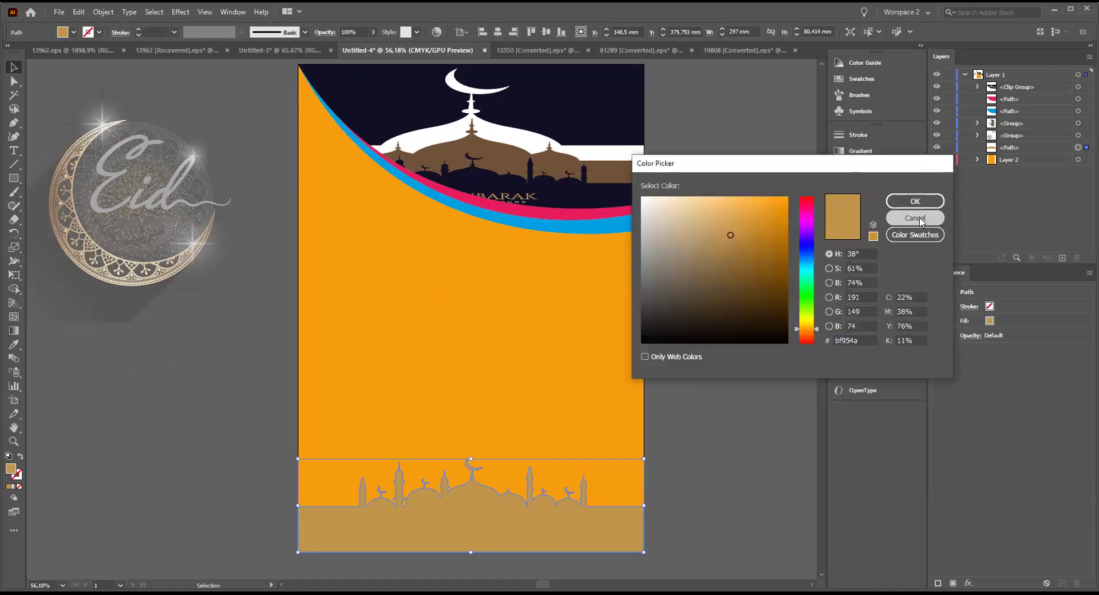
click(915, 218)
click(14, 344)
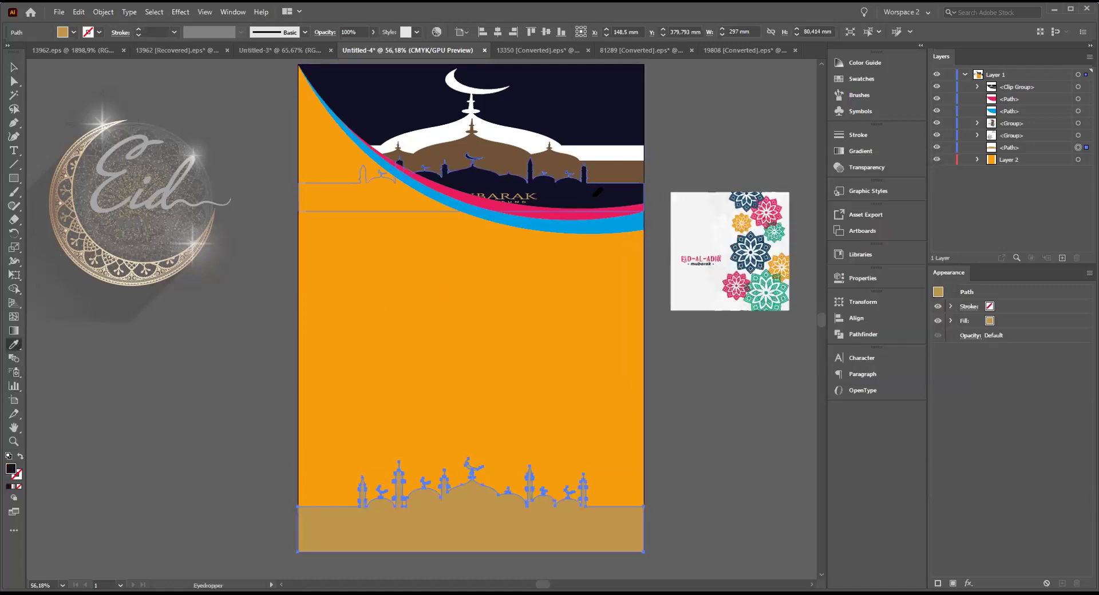
click(594, 196)
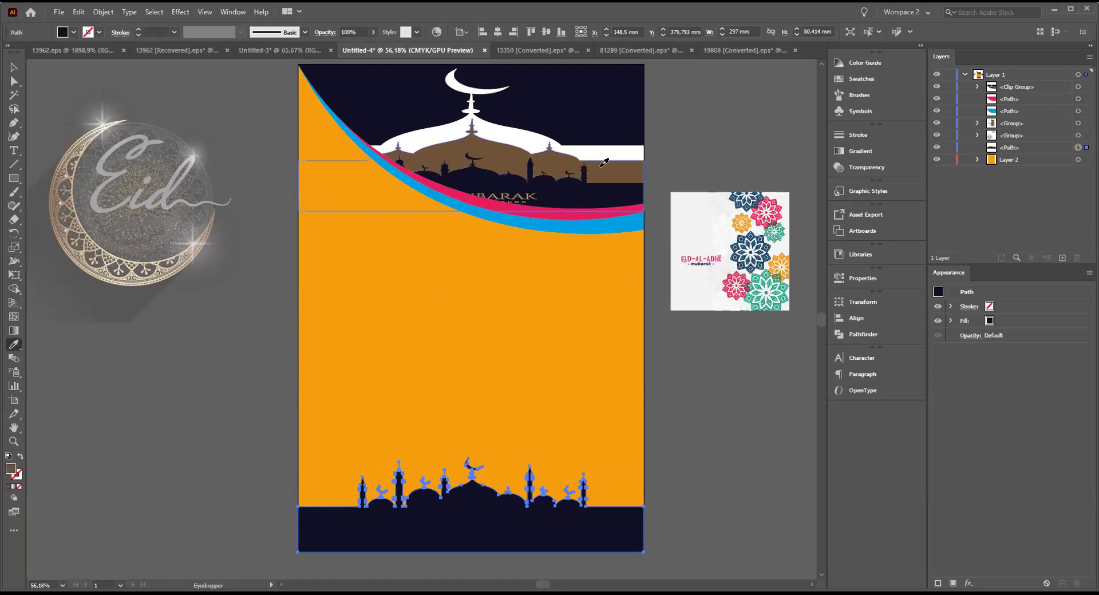
click(597, 172)
click(607, 150)
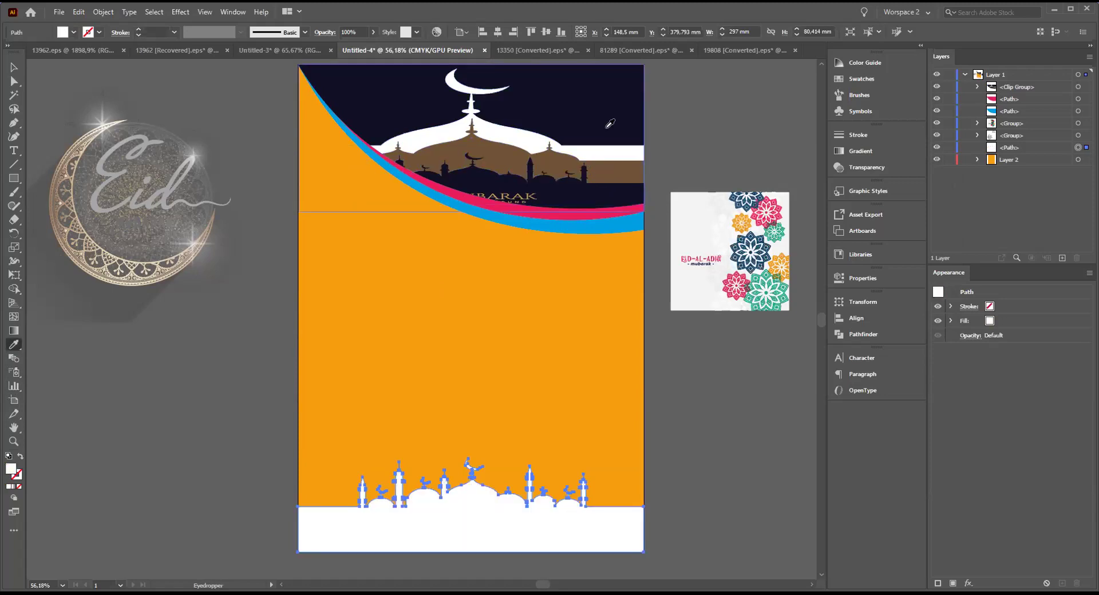
click(608, 124)
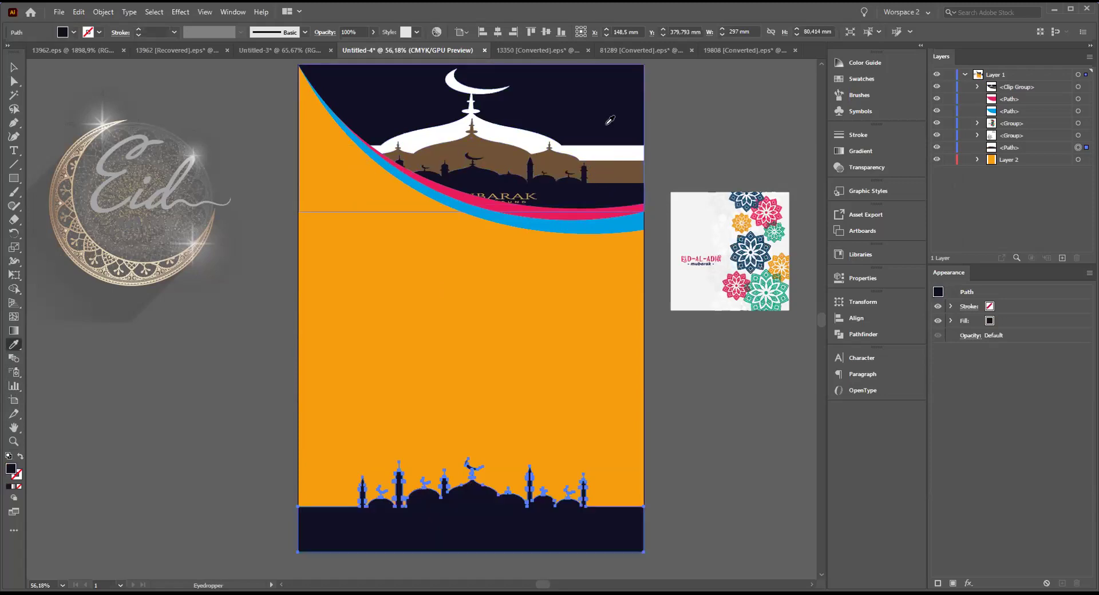
click(600, 219)
click(597, 194)
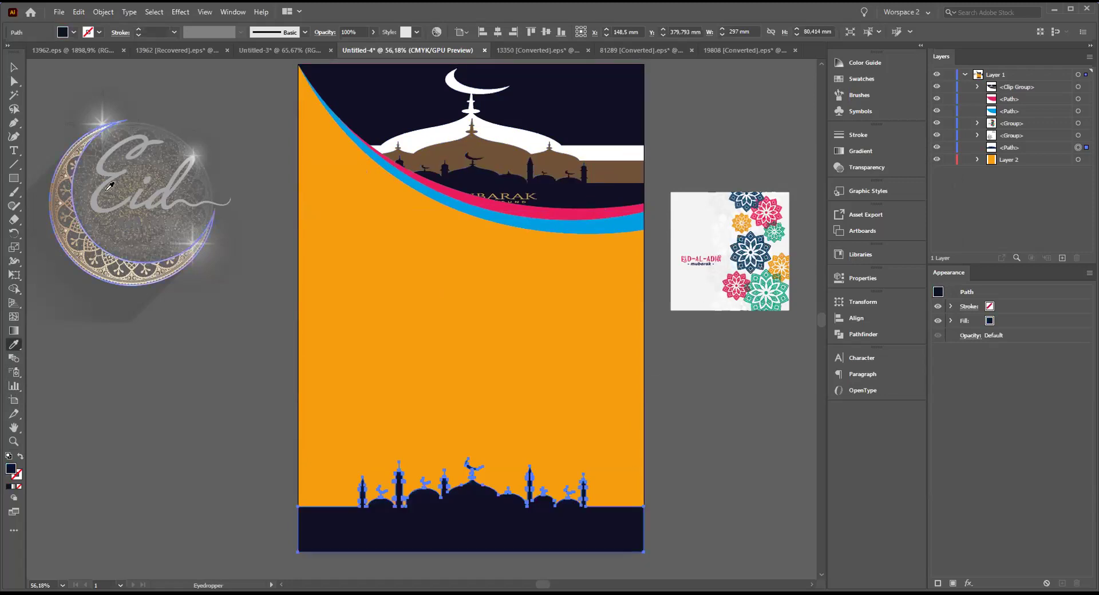
click(12, 66)
click(181, 431)
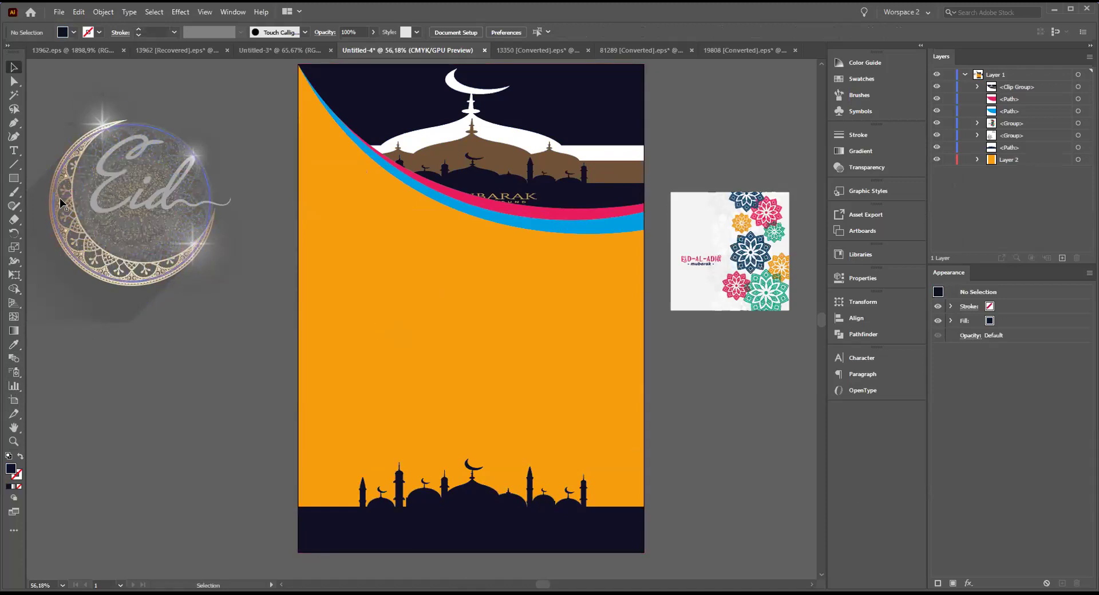
- Move the crescent moon artwork with the Eid lettering onto the left half of the poster, between the header and the mosque silhouette
drag(62, 202, 326, 306)
click(727, 423)
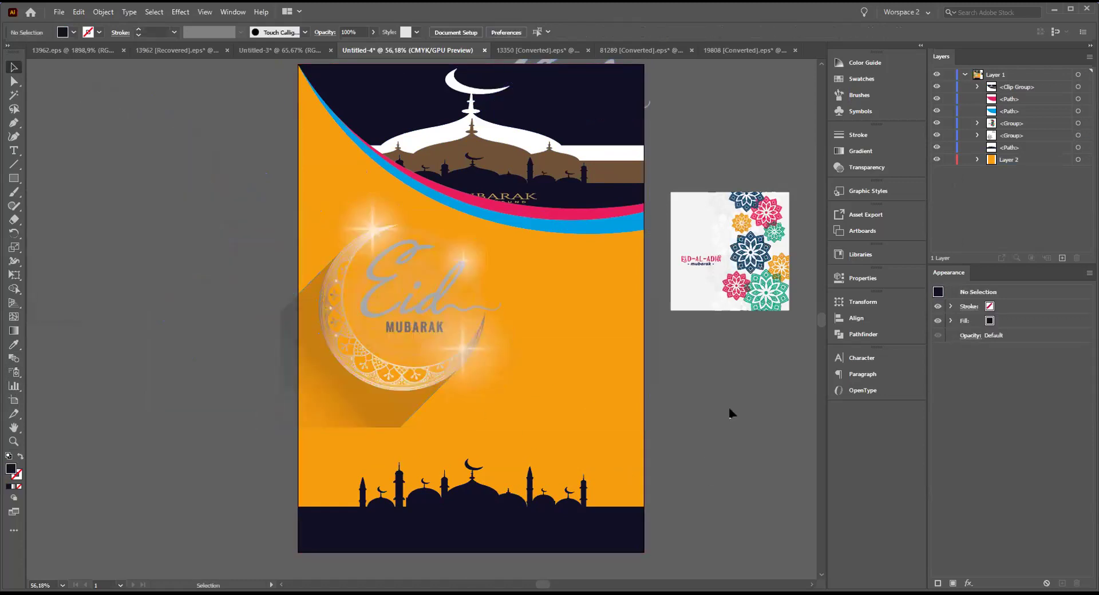
drag(365, 373, 353, 389)
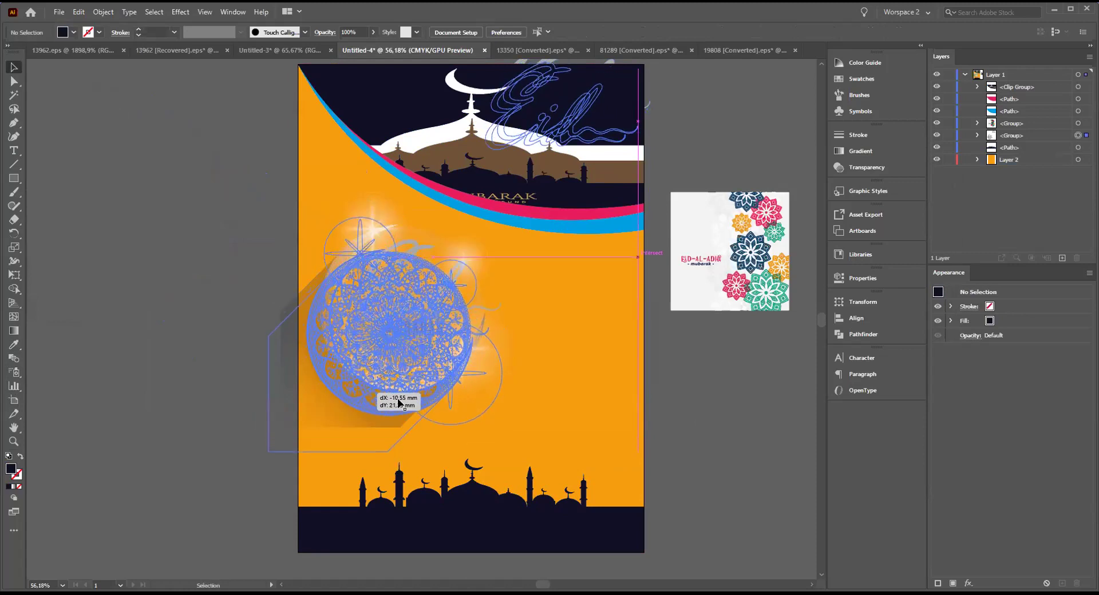
click(754, 470)
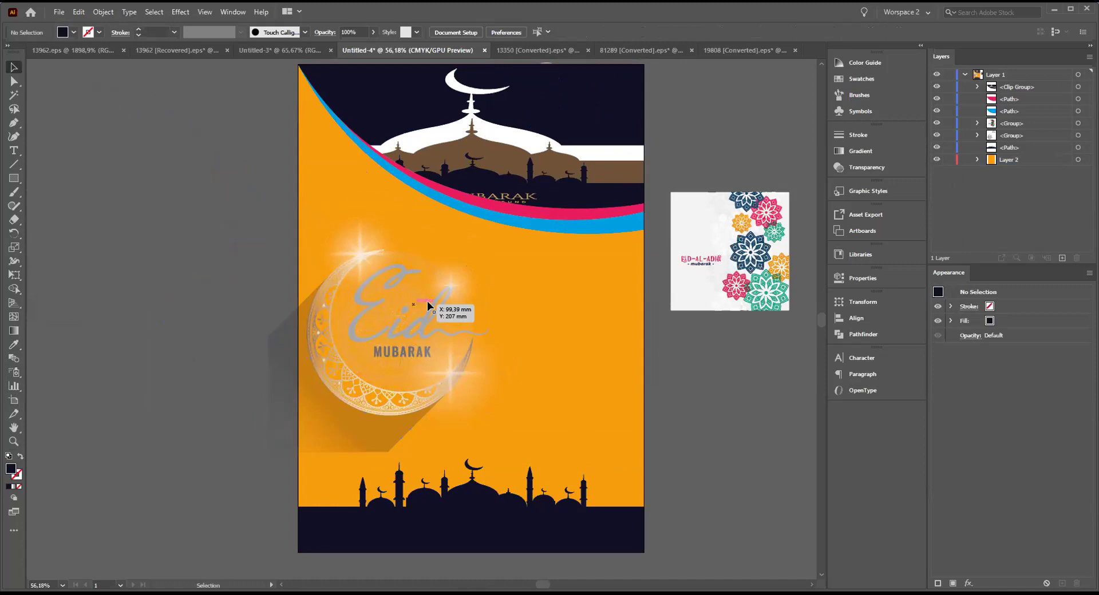
- Select the lower pink flower inside the flower artwork's nested clip group and move it onto the header at about X 67.5 mm, Y 19.3 mm
click(751, 253)
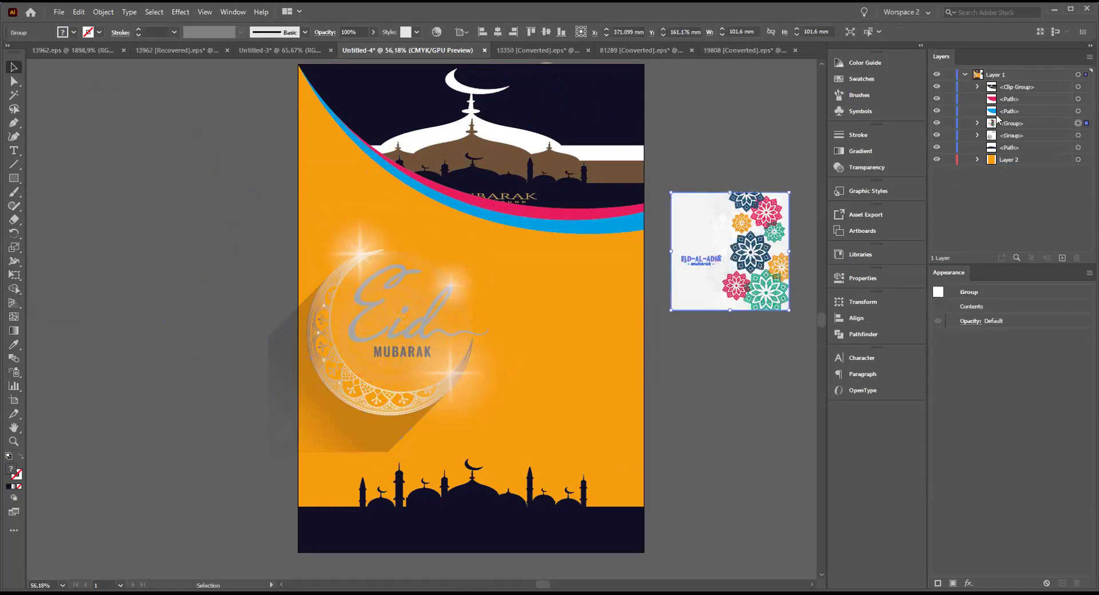
click(978, 124)
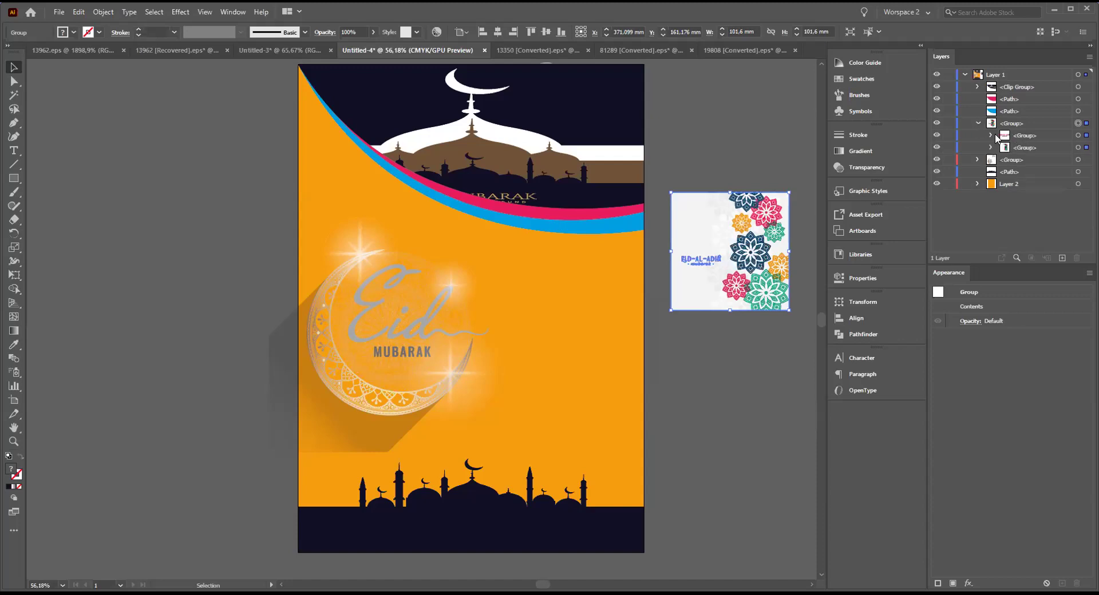
click(991, 135)
click(1078, 148)
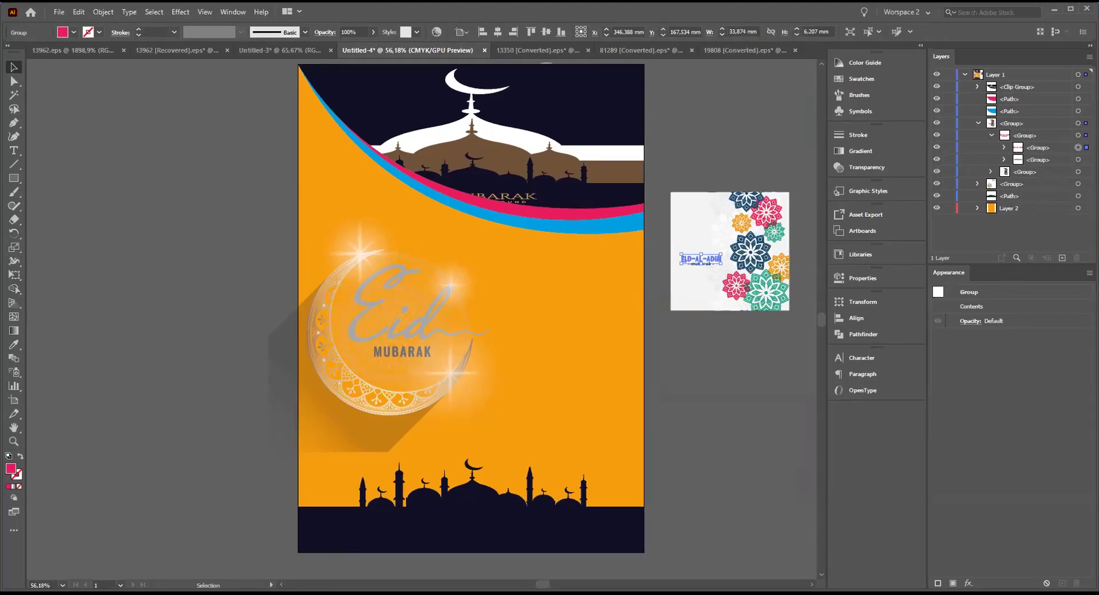
click(1079, 160)
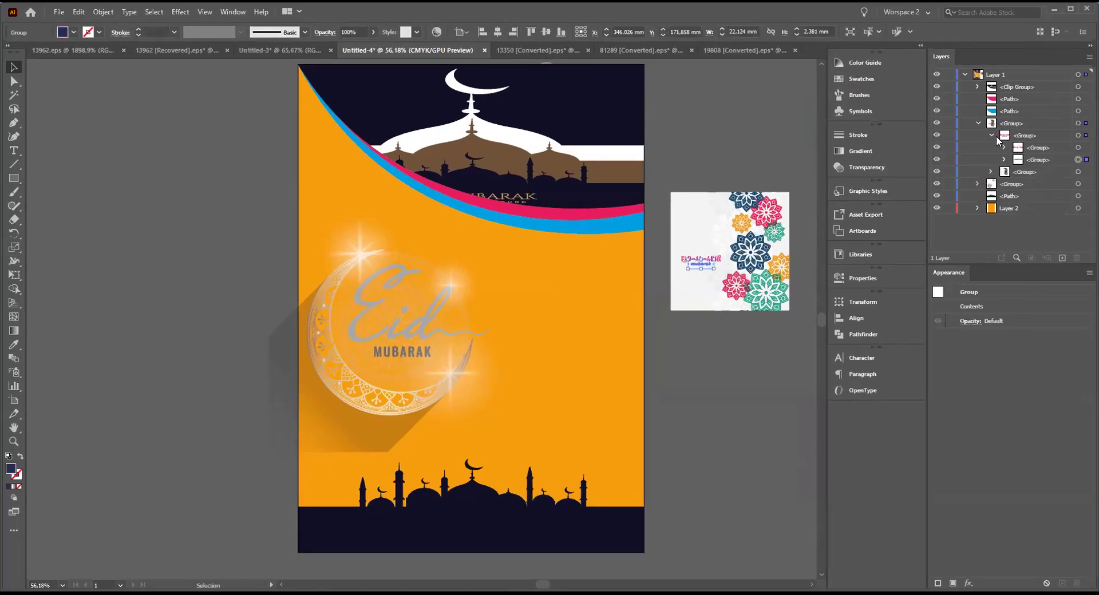
click(994, 136)
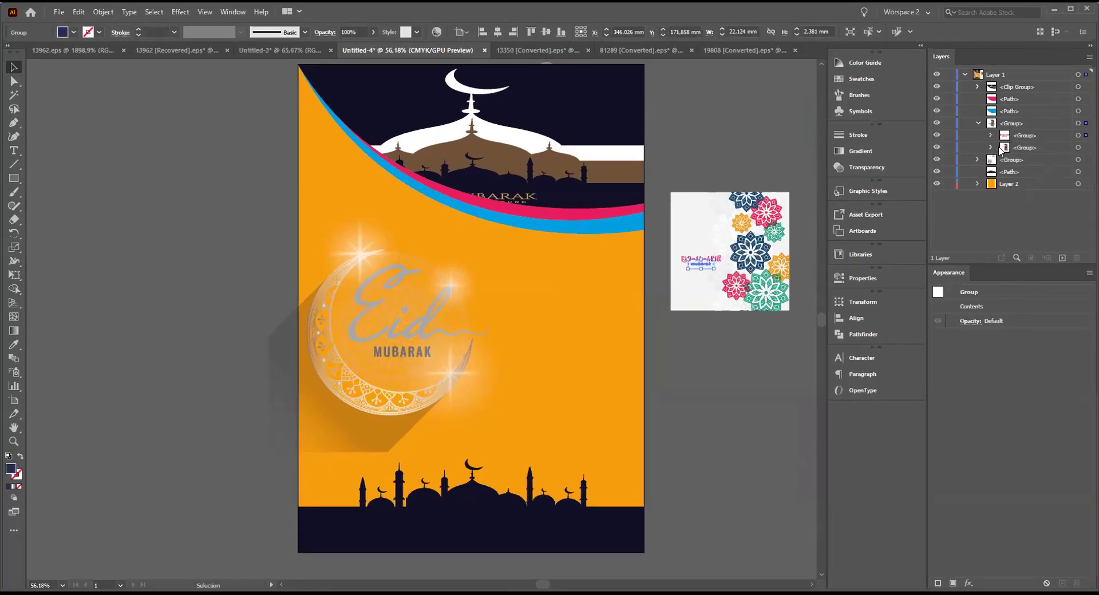
click(992, 147)
click(1078, 161)
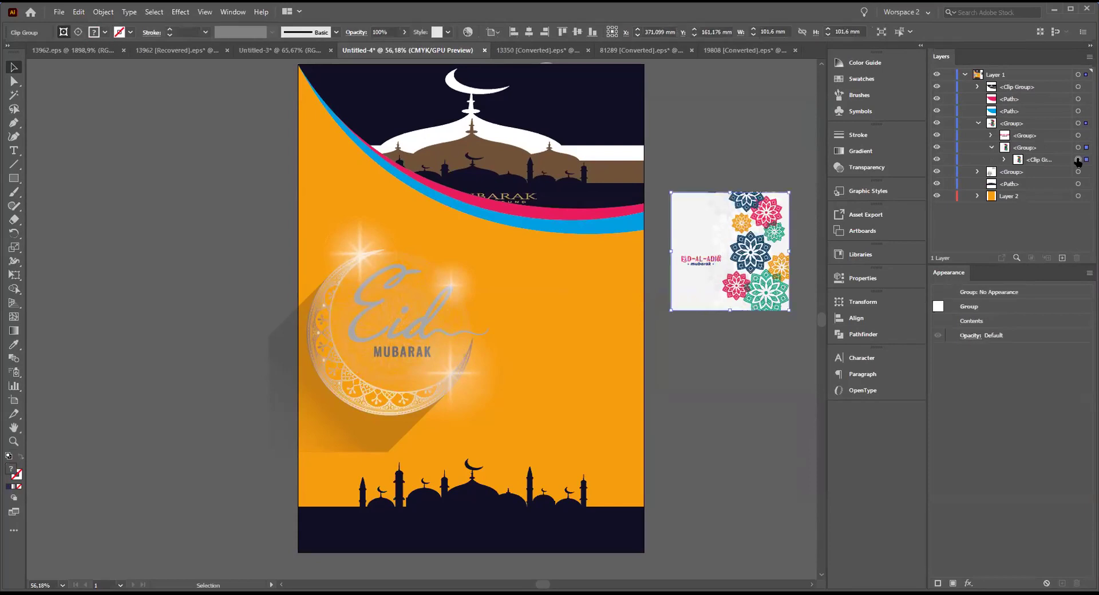
click(999, 161)
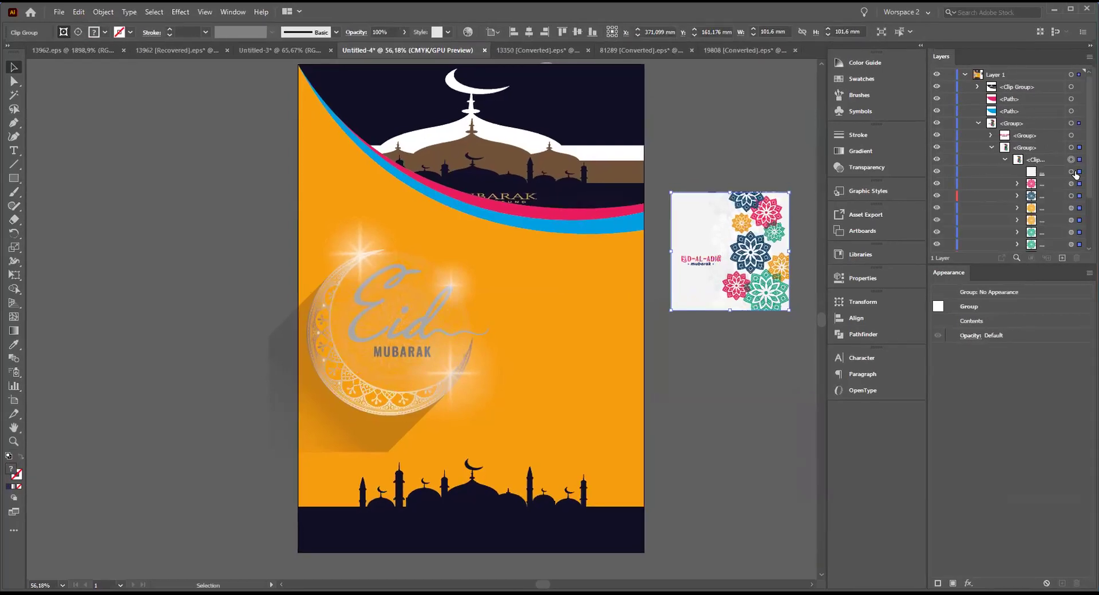
click(1070, 183)
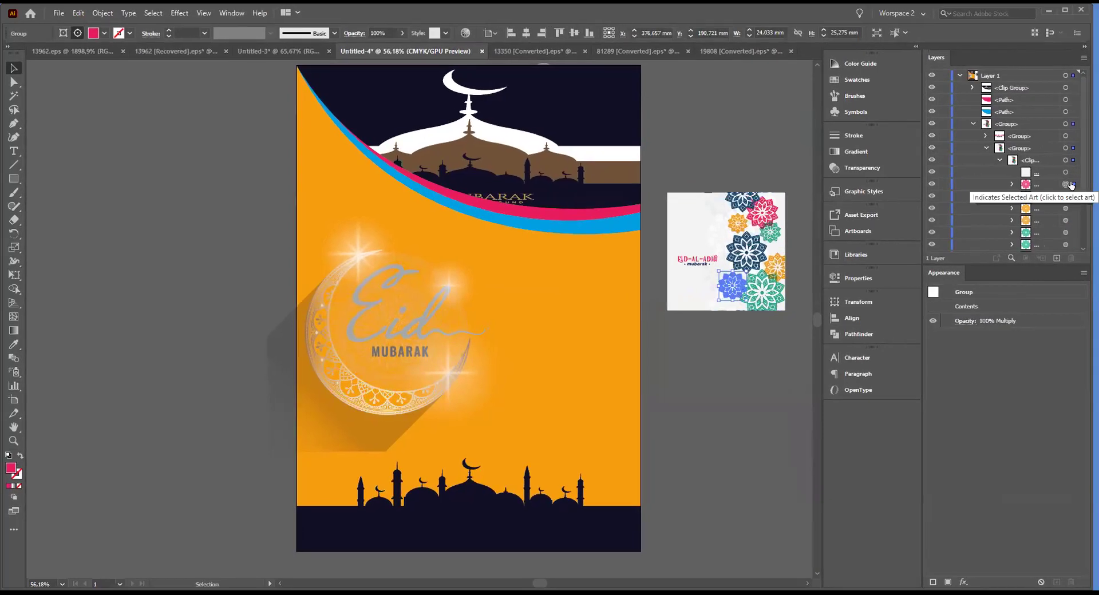
drag(741, 279, 377, 93)
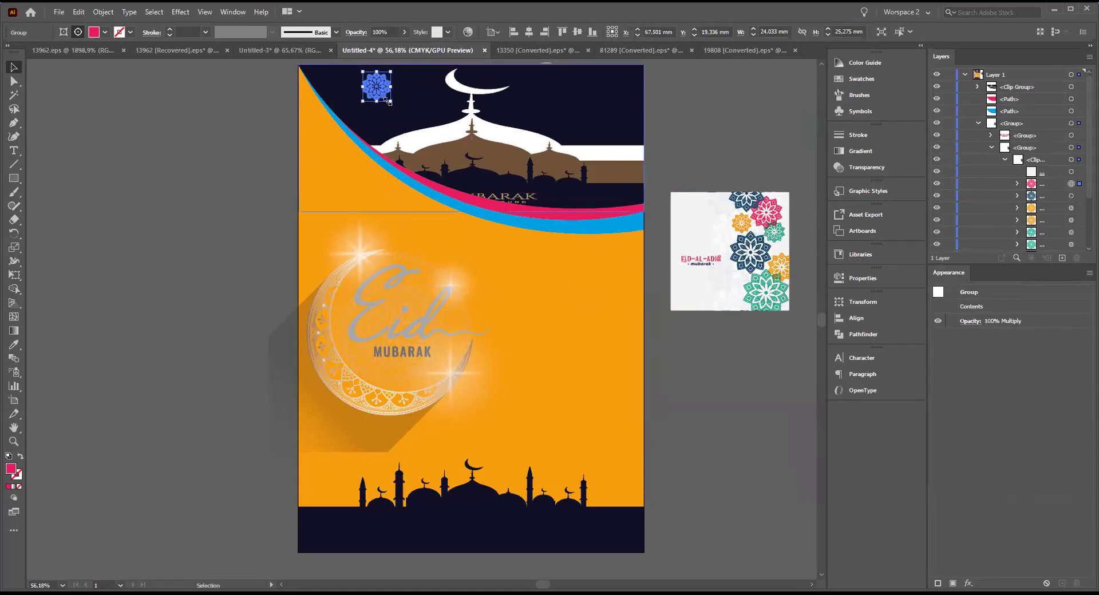
- Reposition the pink flower in the header at about X 91 mm, Y 23.7 mm, undoing the stray copy and selection changes
mouse_move(389, 95)
mouse_down()
mouse_move(410, 96)
mouse_move(390, 94)
mouse_up()
key(Delete)
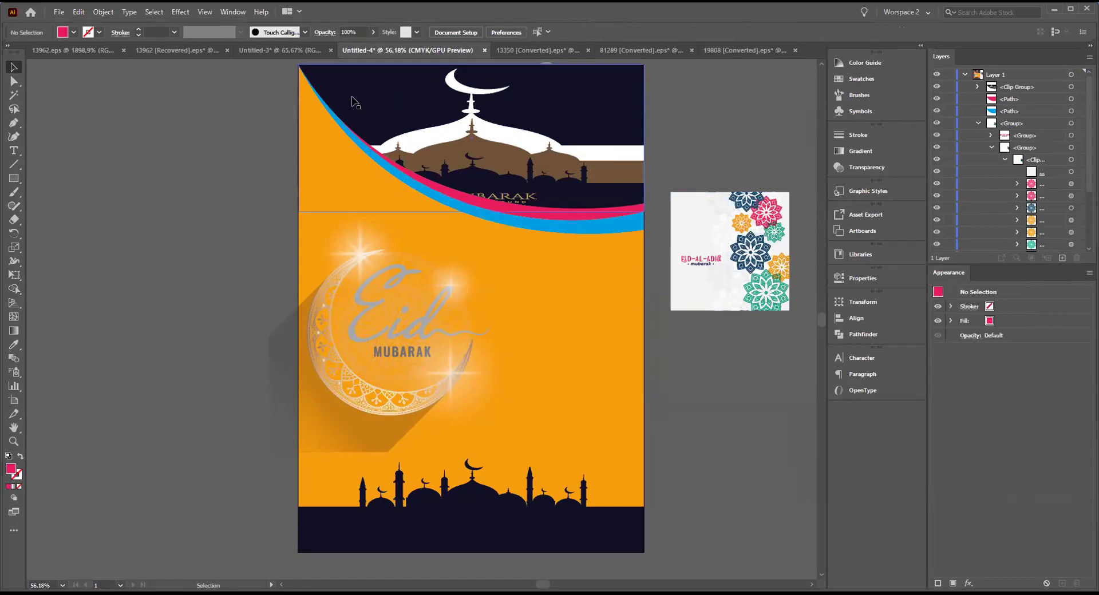
key(a)
key(ctrl+z)
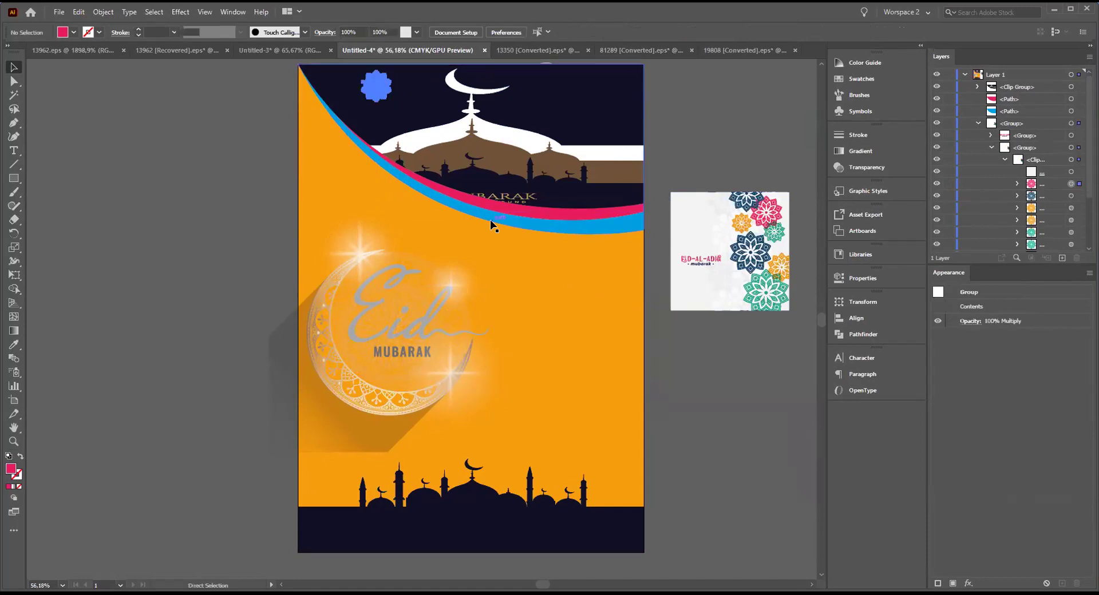
click(409, 97)
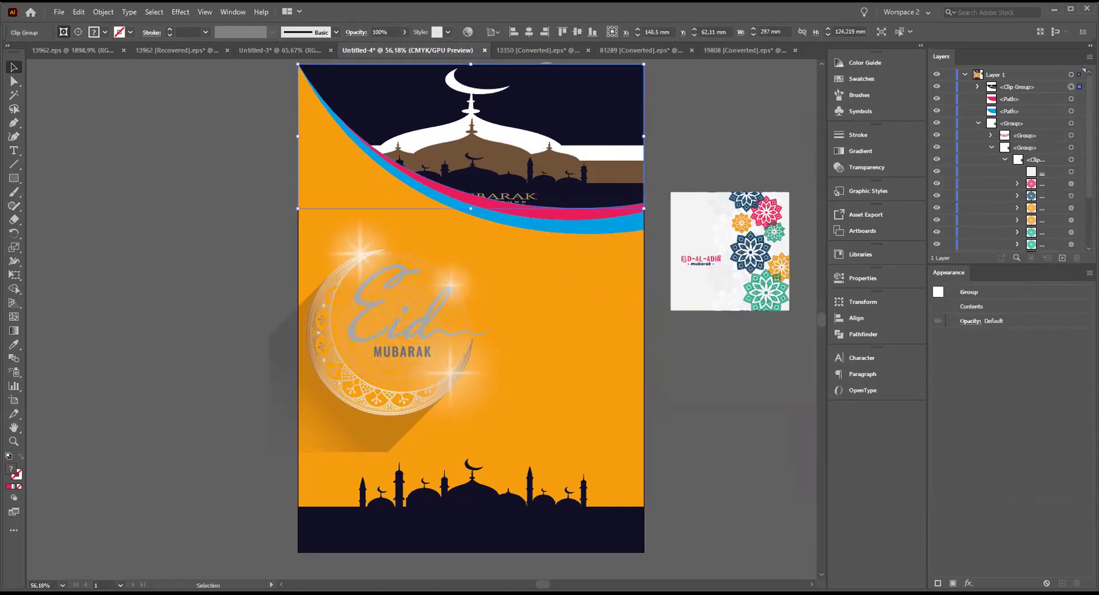
key(ctrl+z)
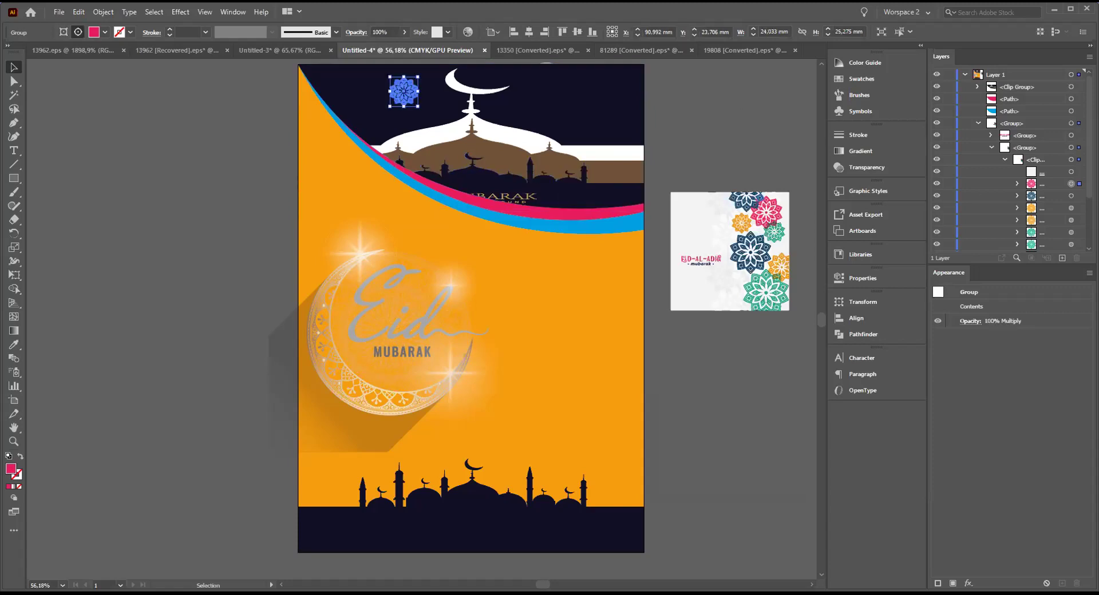
scroll(1010, 160, down, 4)
scroll(1050, 184, up, 4)
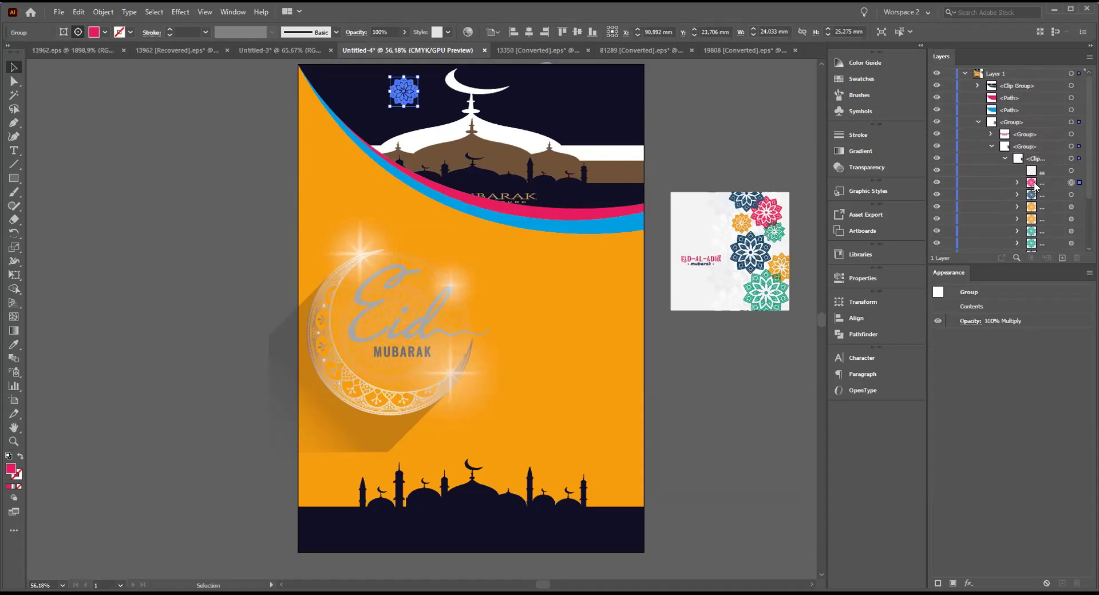
key(Delete)
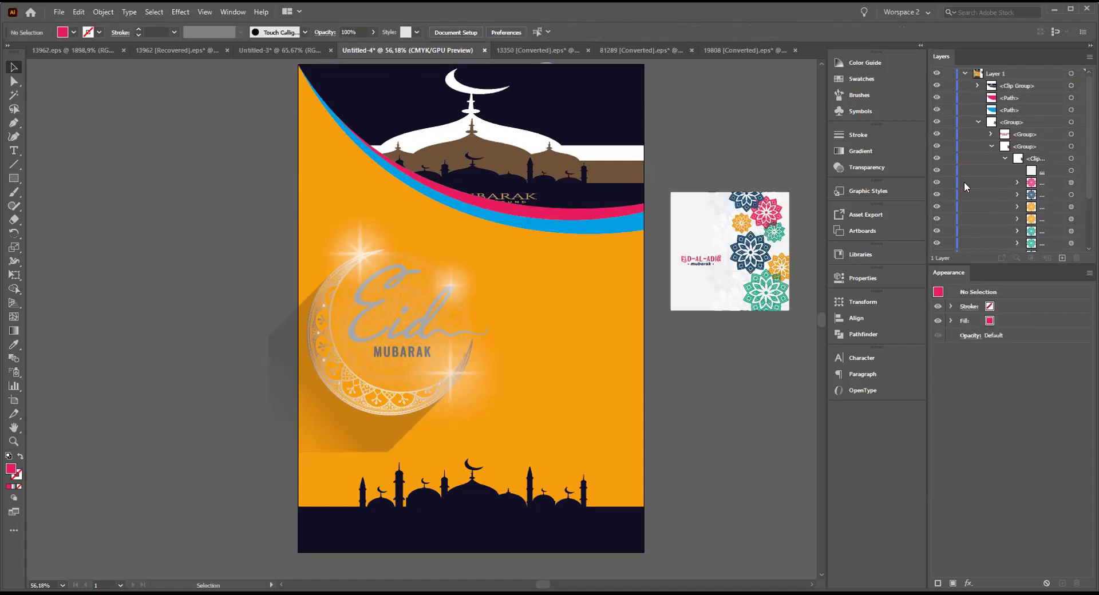
key(ctrl+z)
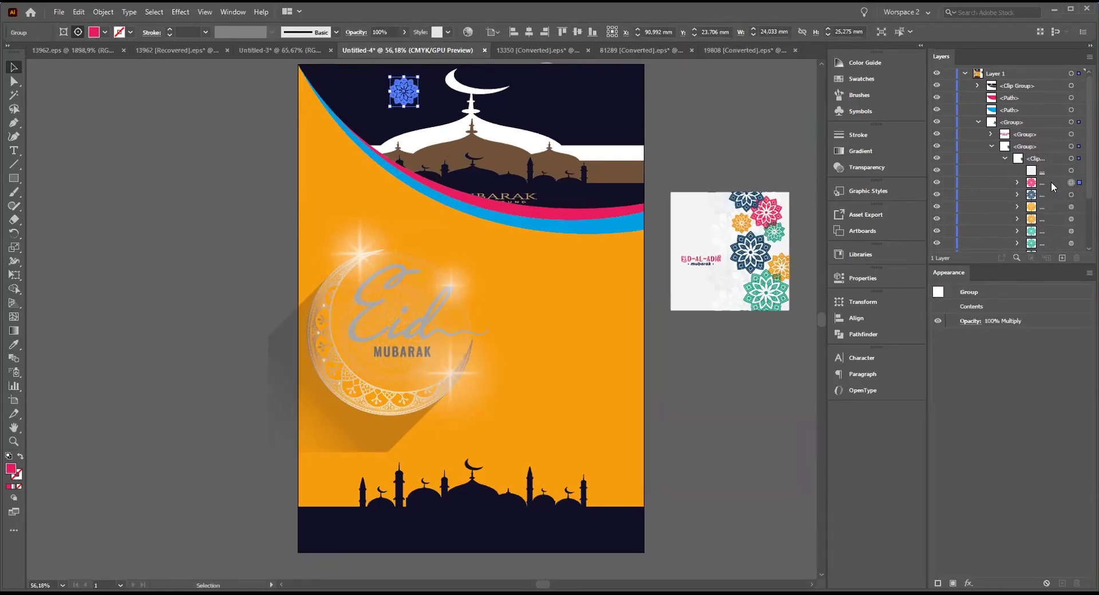
- Take the pink flower group out of the clip group to the top of Layer 1, and move it to about X 183.3 mm, Y 185.8 mm
drag(1053, 181, 1040, 76)
drag(1039, 85, 1039, 84)
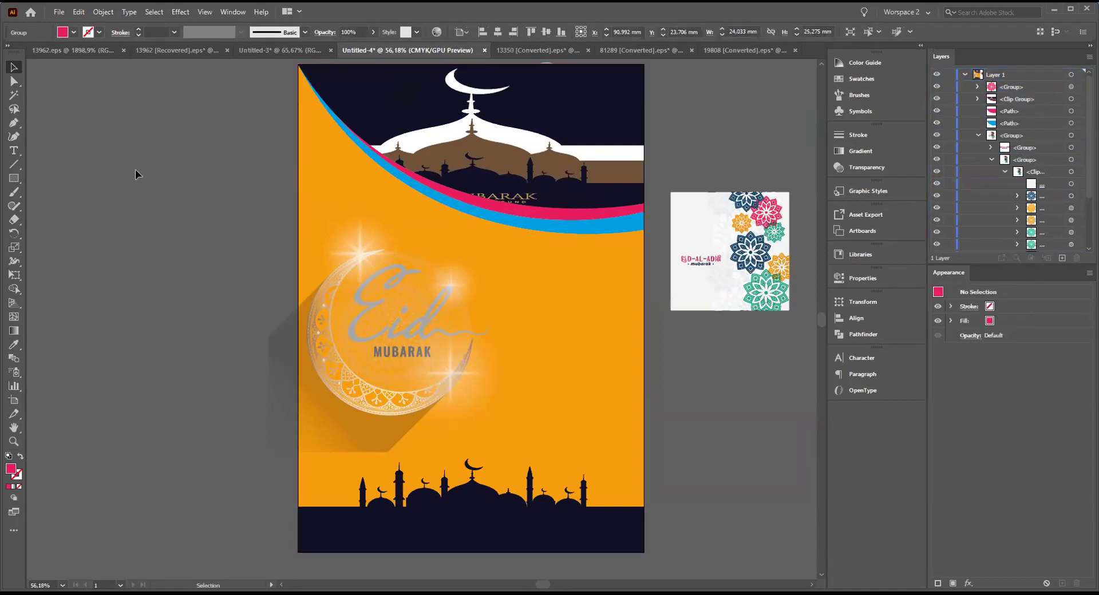
drag(405, 98, 512, 288)
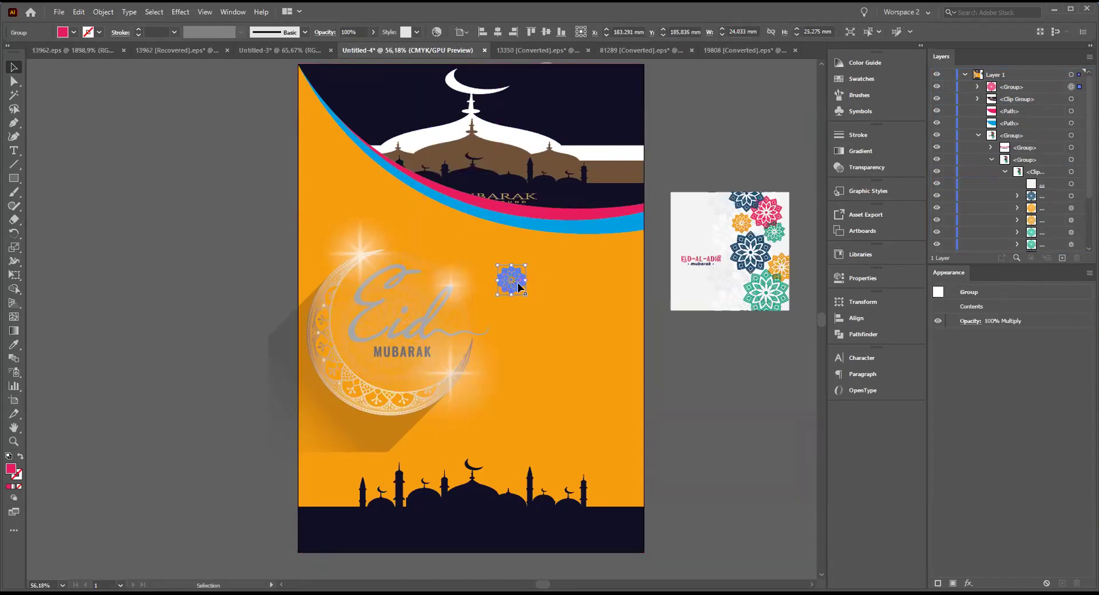
- Create a new layer above Layer 1 and transfer the pink flower group onto it in place
scroll(1058, 133, down, 3)
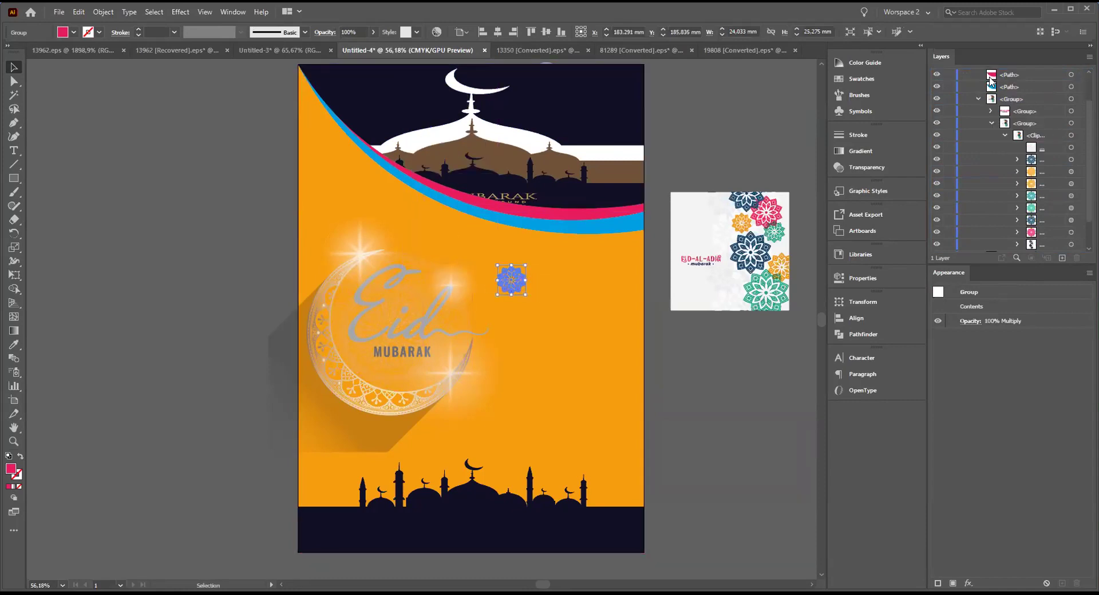
scroll(1011, 121, up, 3)
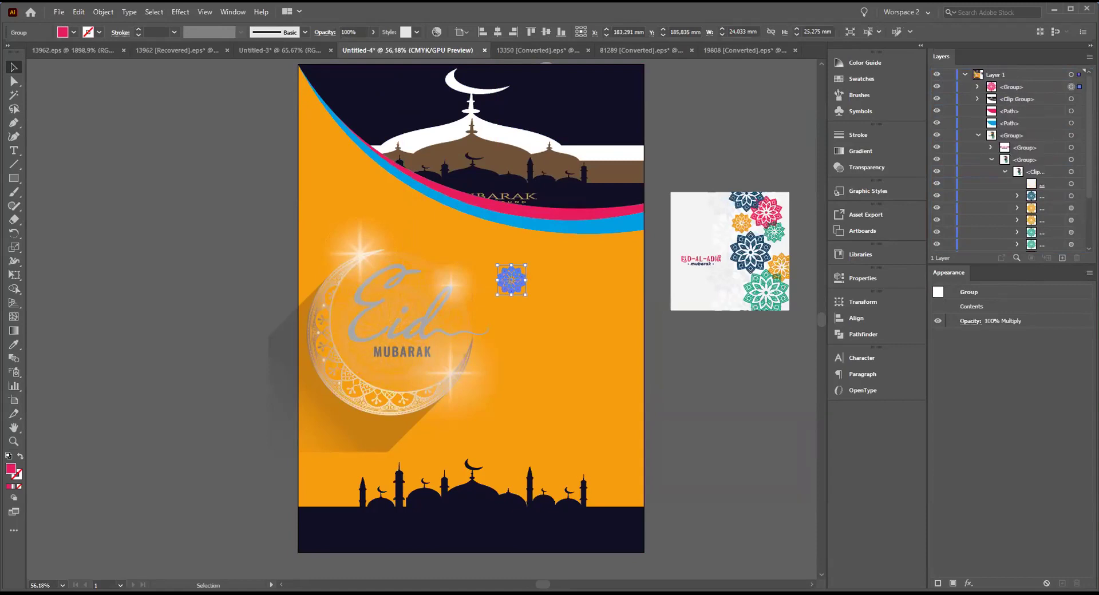
click(965, 75)
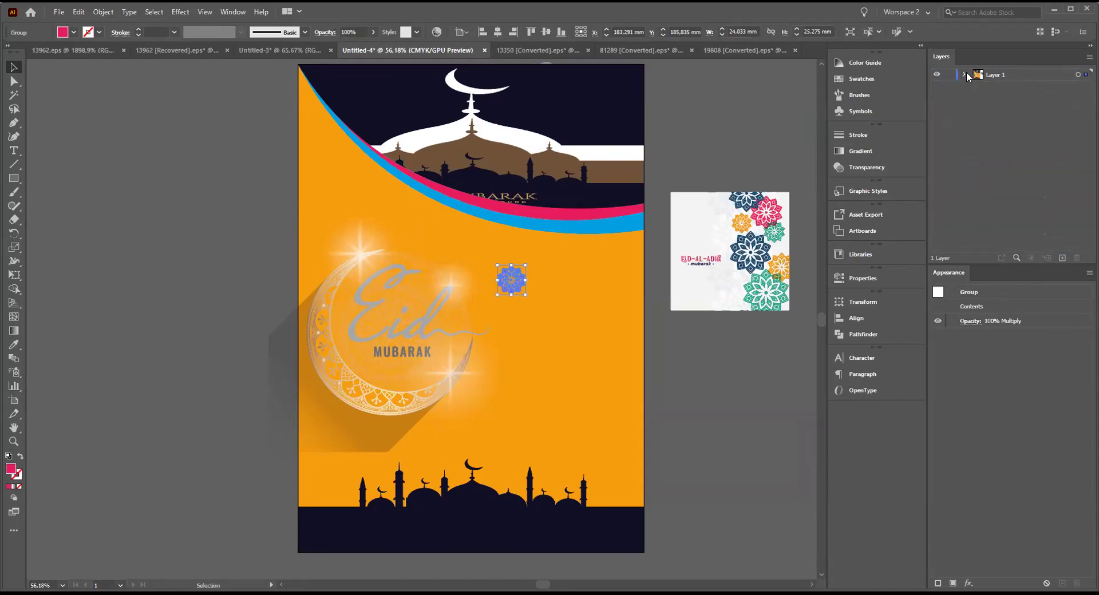
click(1062, 258)
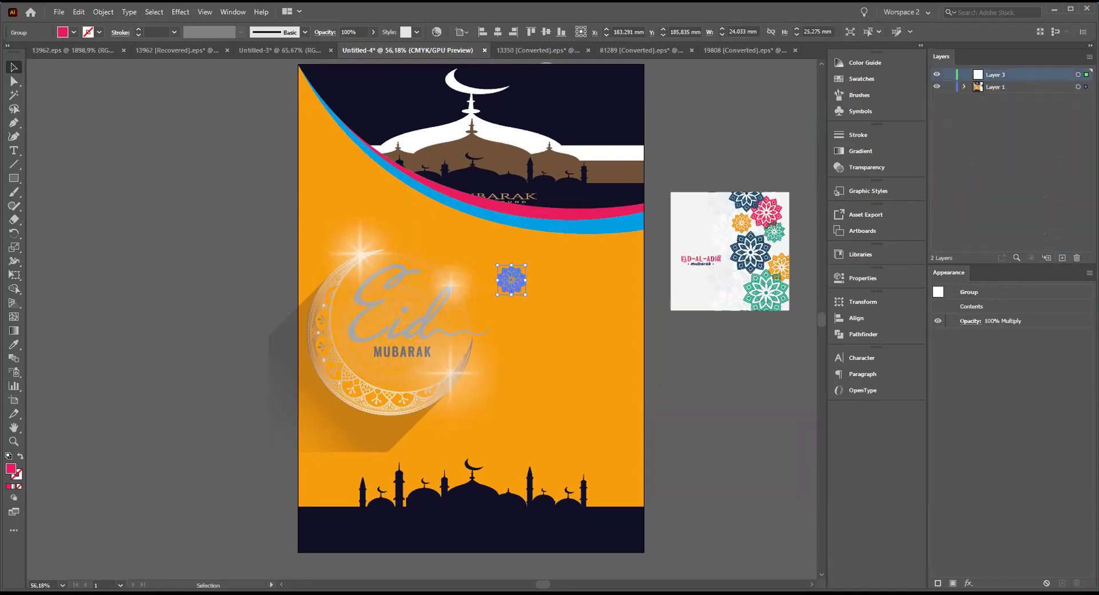
key(ctrl+x)
key(ctrl+f)
- Move the pink flower back into the dark header at about X 62.3 mm, Y 23.4 mm
drag(503, 269, 372, 91)
key(ctrl+shift+a)
click(577, 262)
shift+click(570, 252)
shift+click(570, 253)
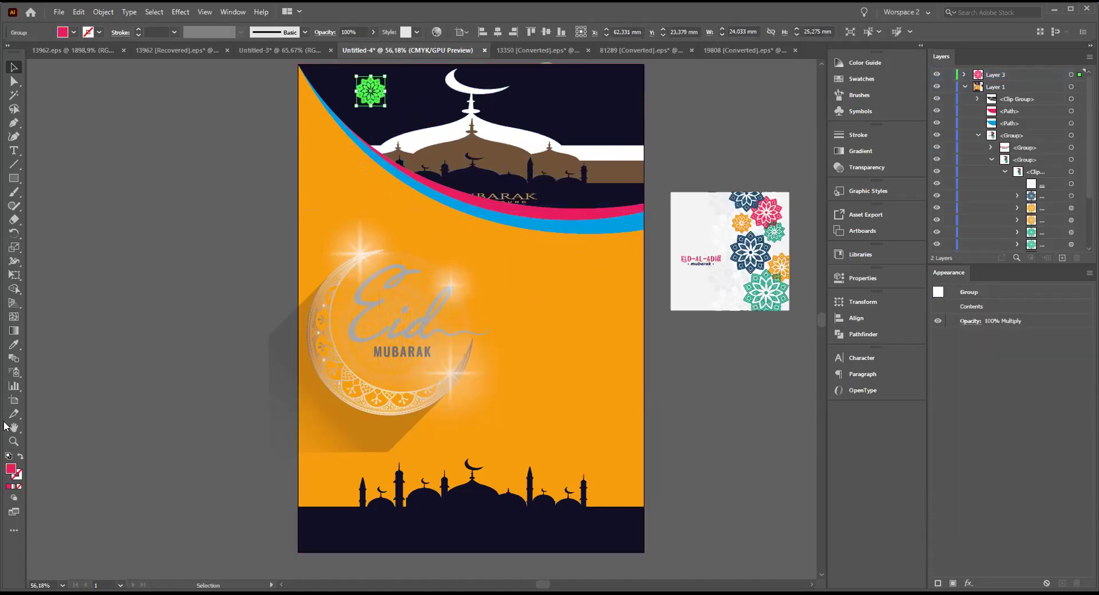
- Recolour the header flower with the pink sampled from the curved band using the Eyedropper, and deselect it
click(14, 345)
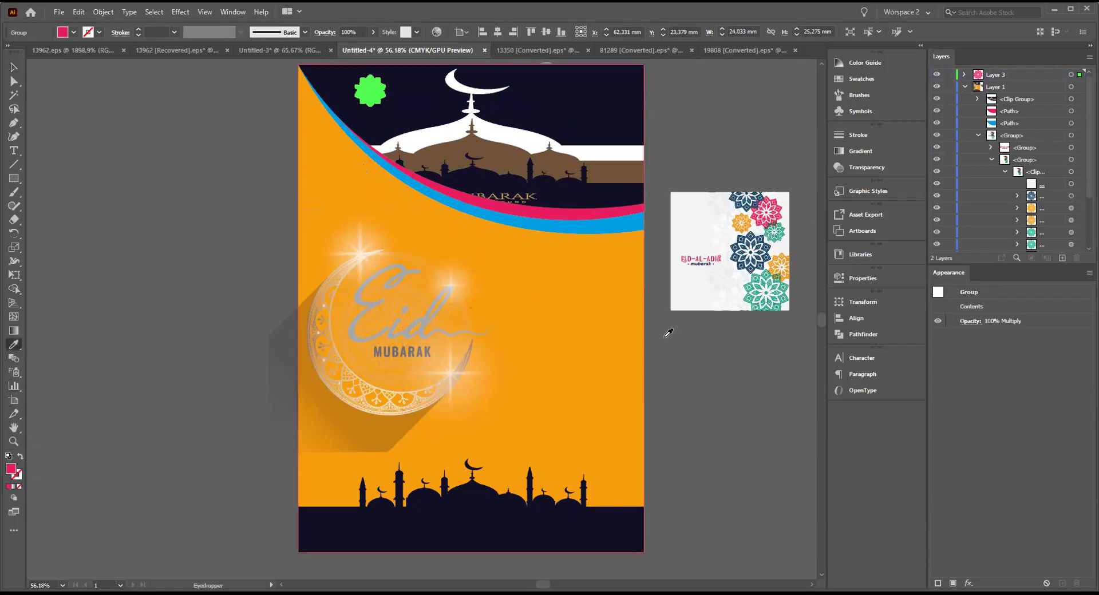
click(576, 210)
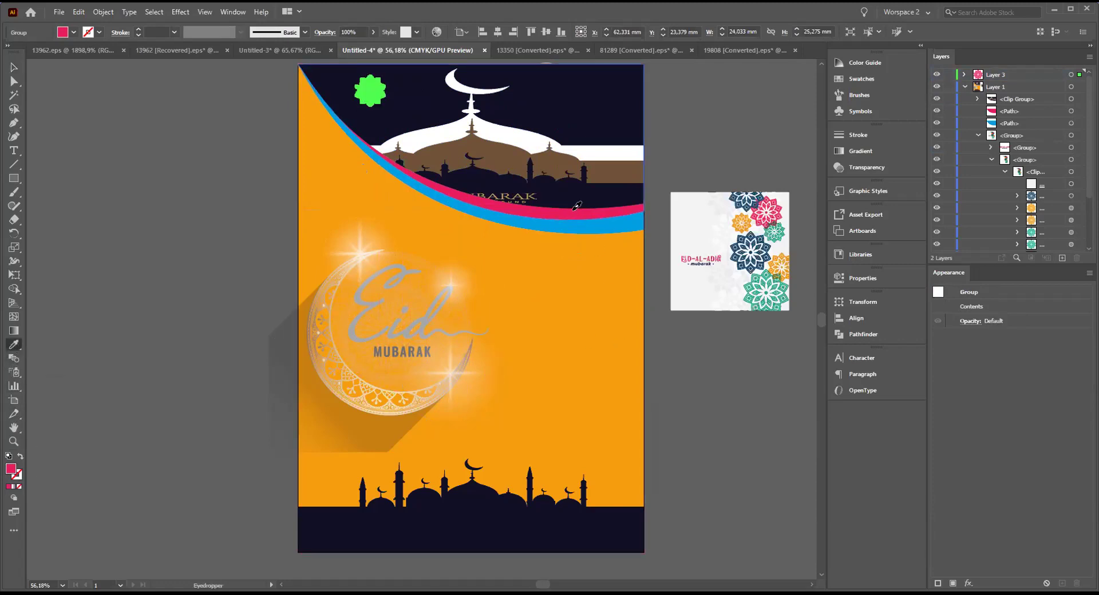
click(13, 67)
click(228, 122)
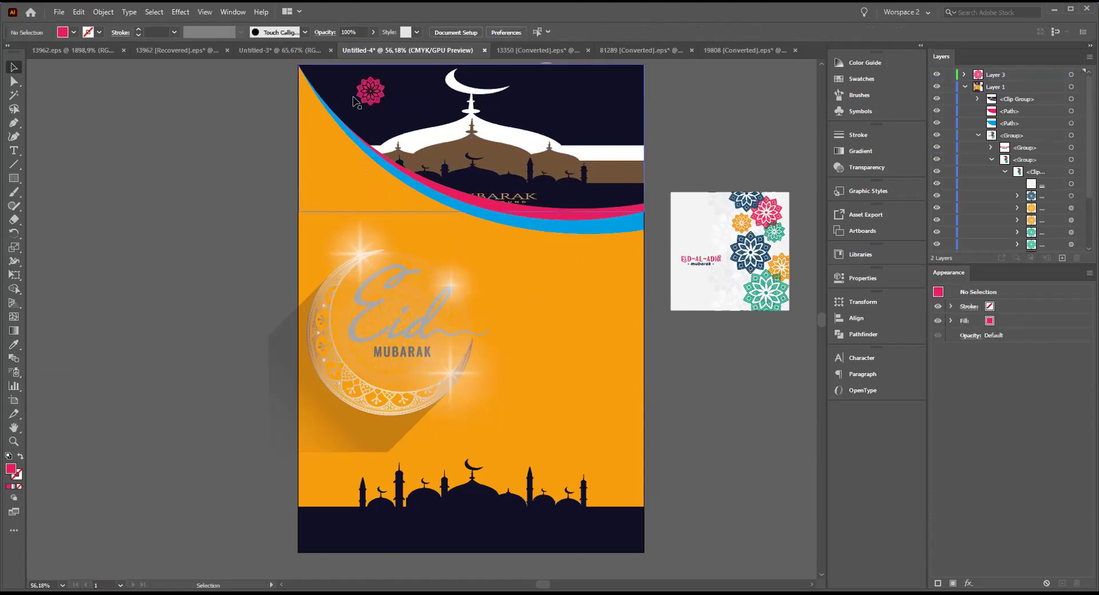
- Duplicate the pink flower until nine are scattered across the header on both sides of the white crescent
click(377, 96)
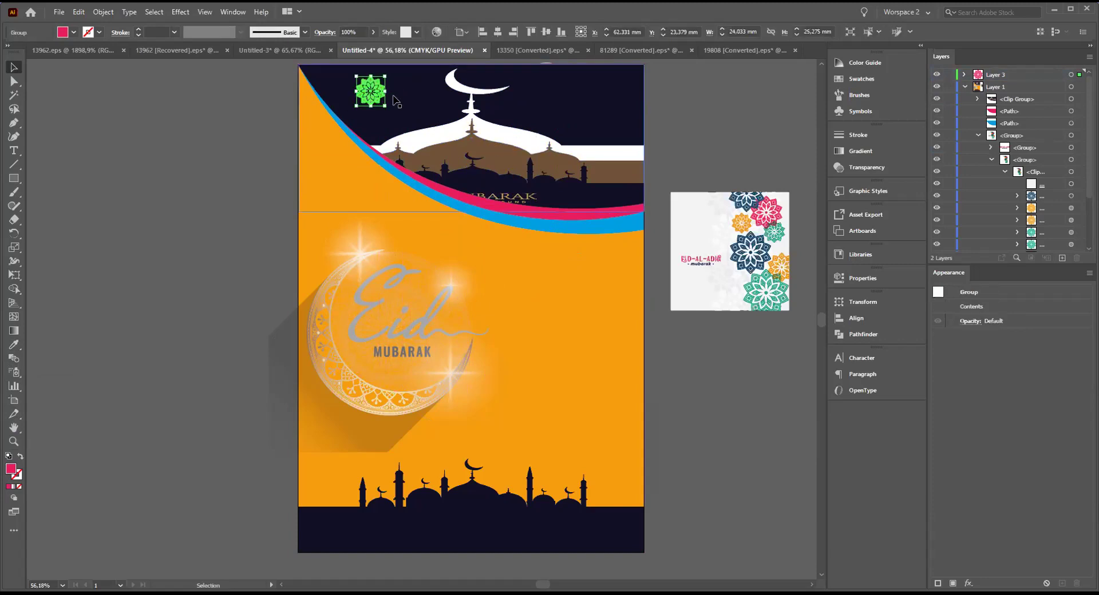
drag(378, 98, 622, 132)
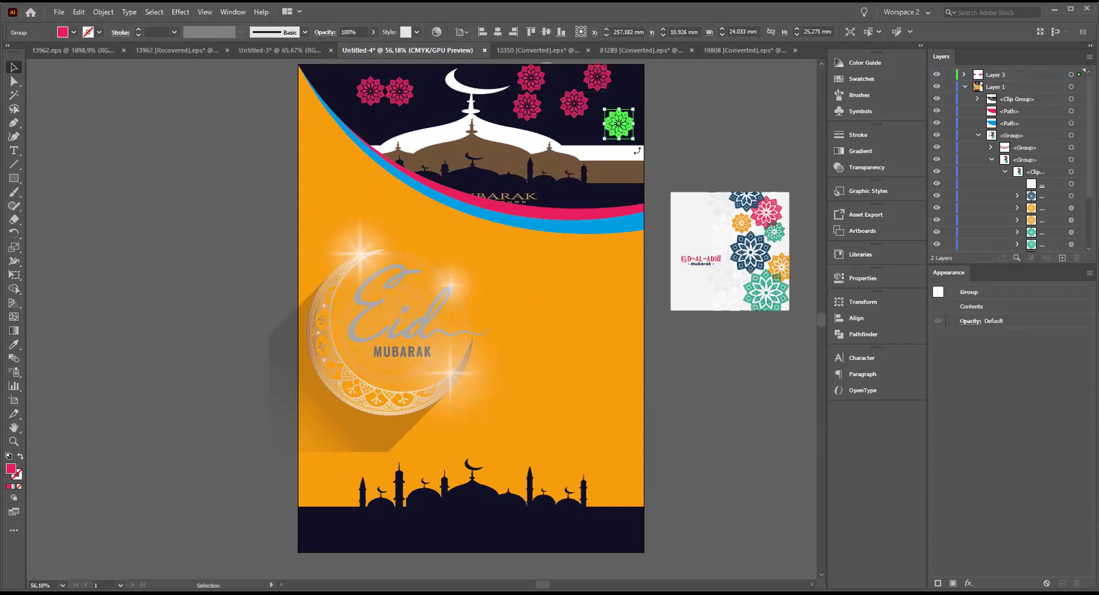
drag(402, 92, 392, 113)
drag(399, 97, 359, 94)
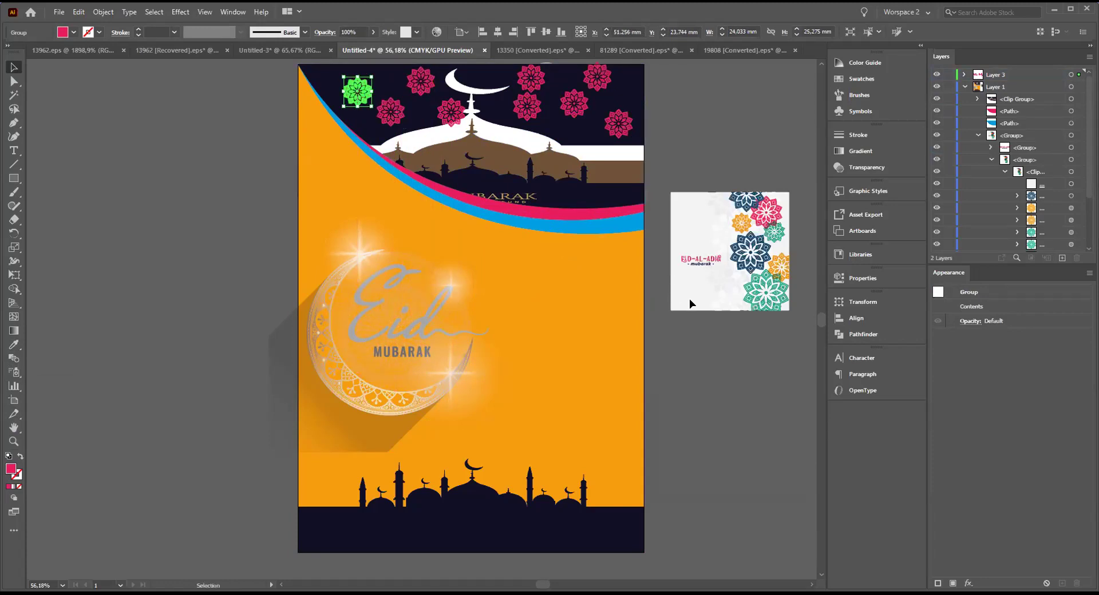
- Expand the flower artwork's nested groups down to the flowers in its clip group, checking each group's content by hiding and showing it
click(775, 240)
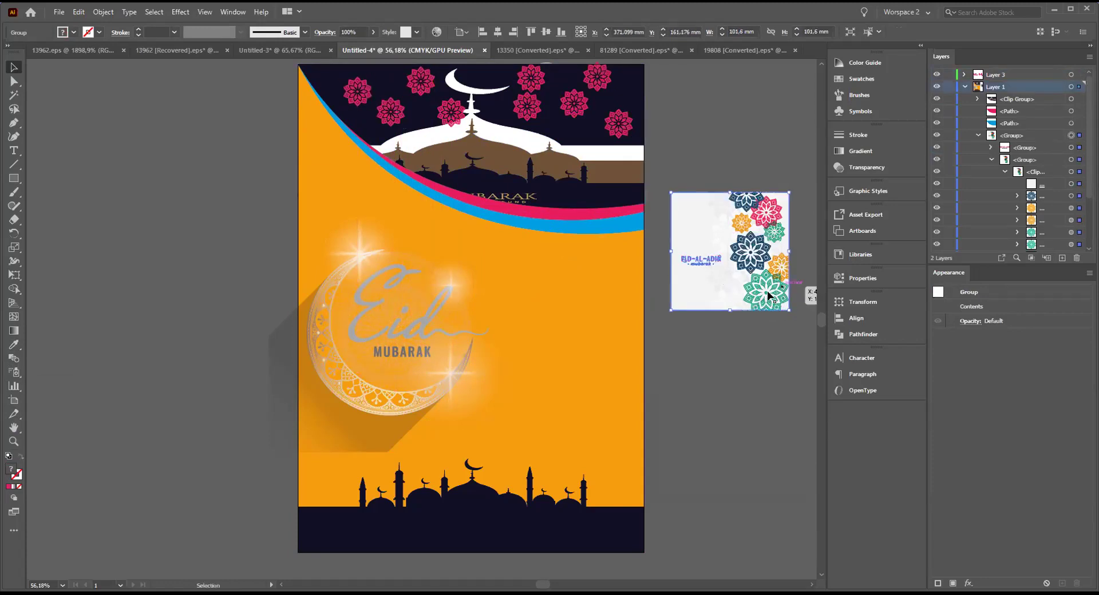
click(976, 135)
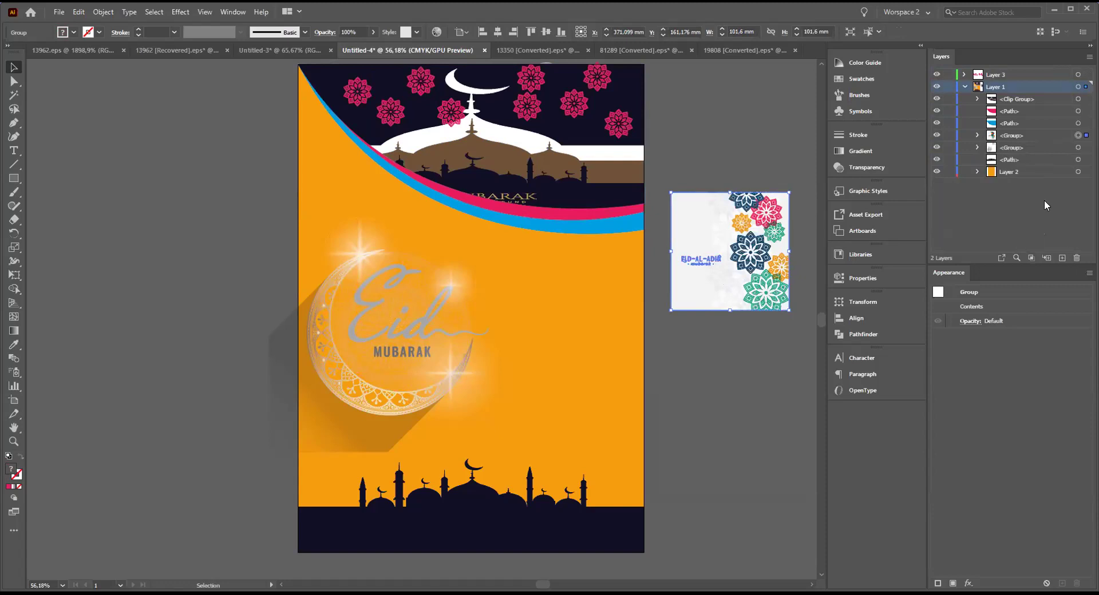
click(977, 136)
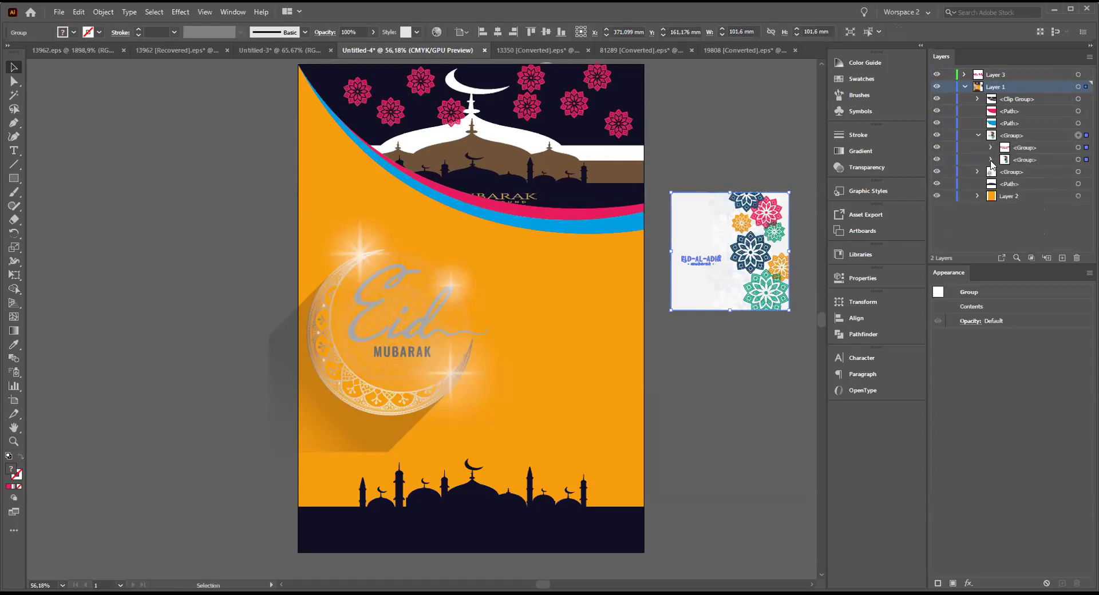
click(1045, 162)
click(1078, 159)
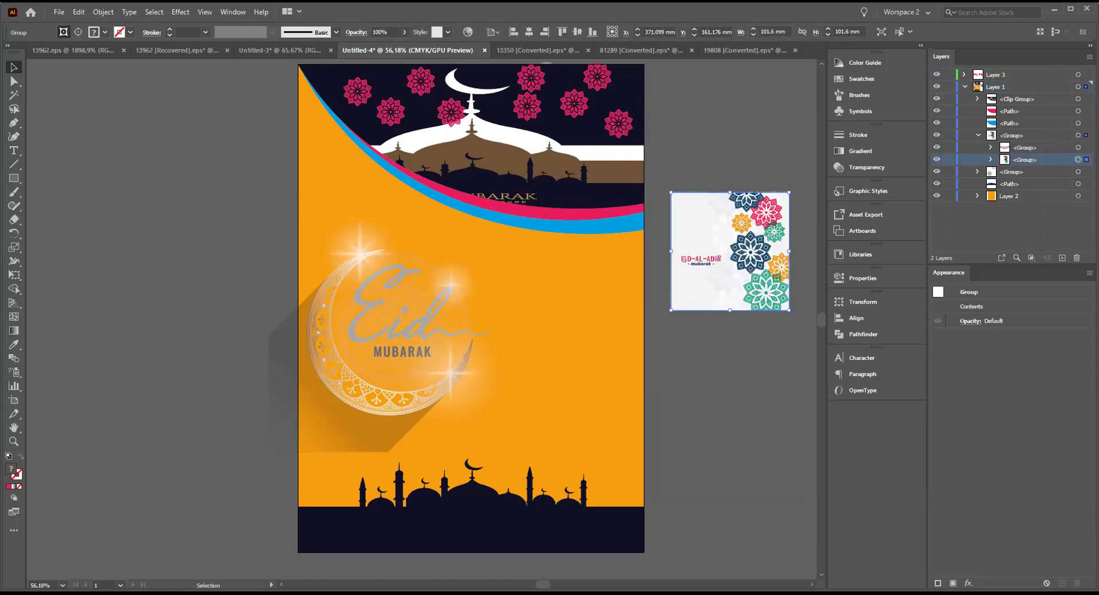
click(937, 159)
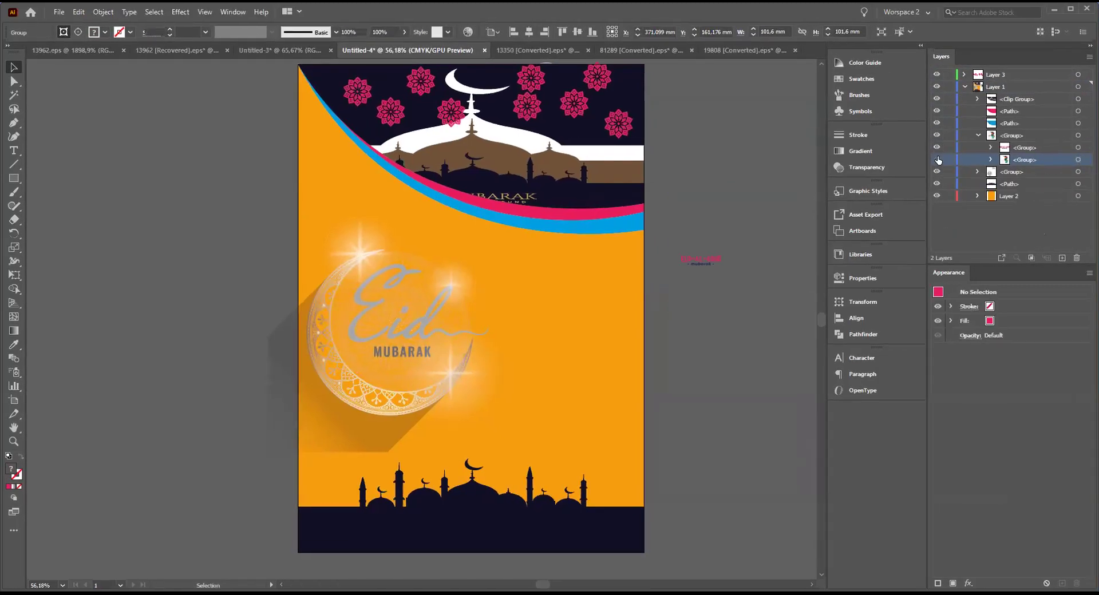
click(937, 159)
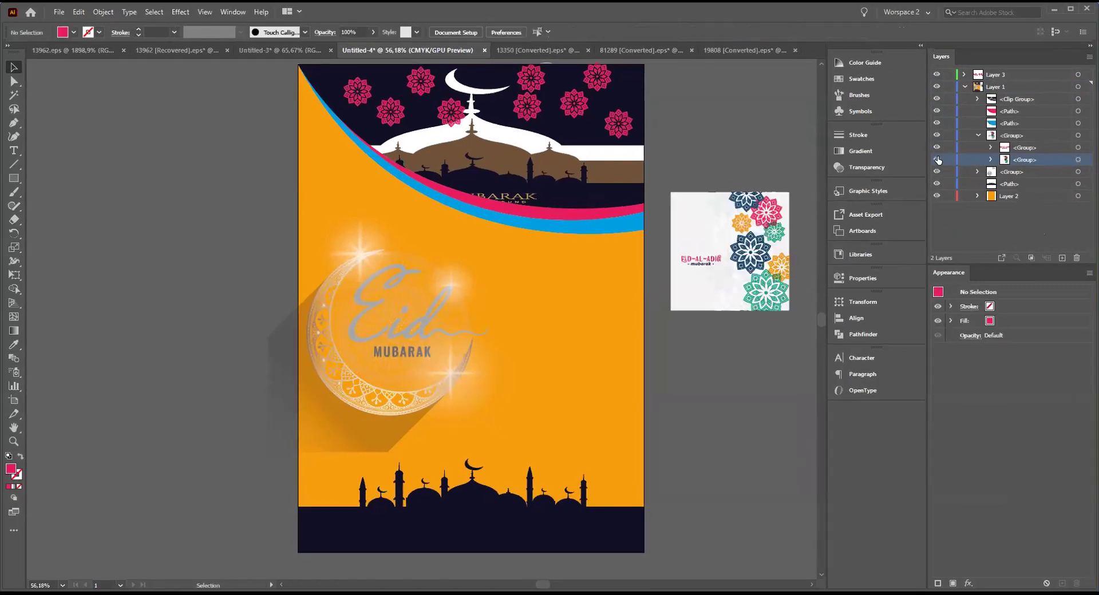
click(992, 160)
click(1005, 172)
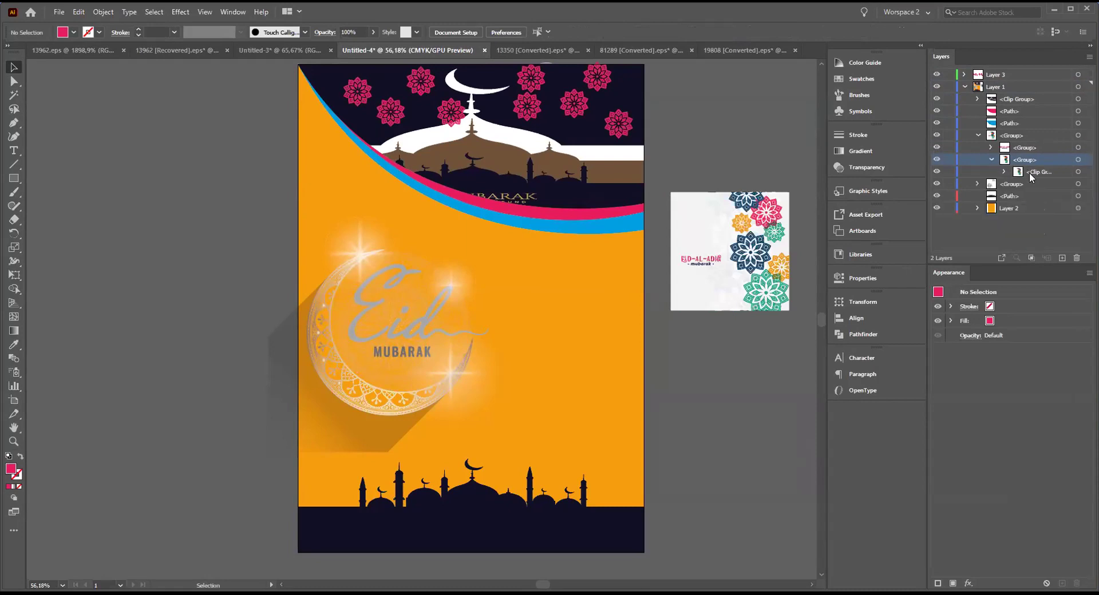
click(937, 172)
click(937, 171)
click(1002, 172)
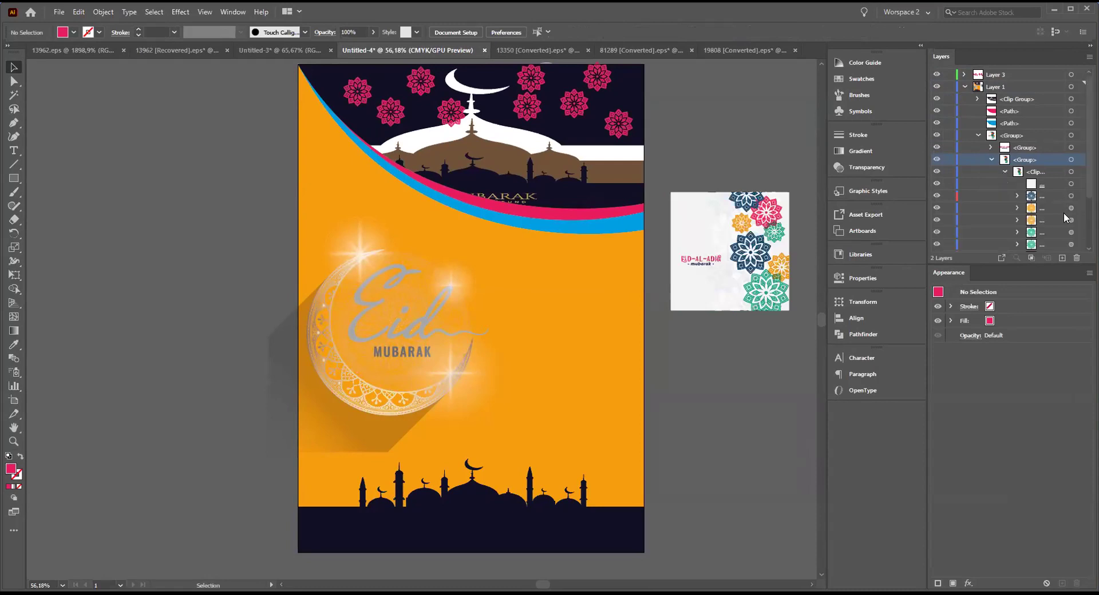
- Identify the large green flower in the clip group by hiding and showing the individual flowers, and select it
scroll(1066, 218, down, 3)
click(1034, 211)
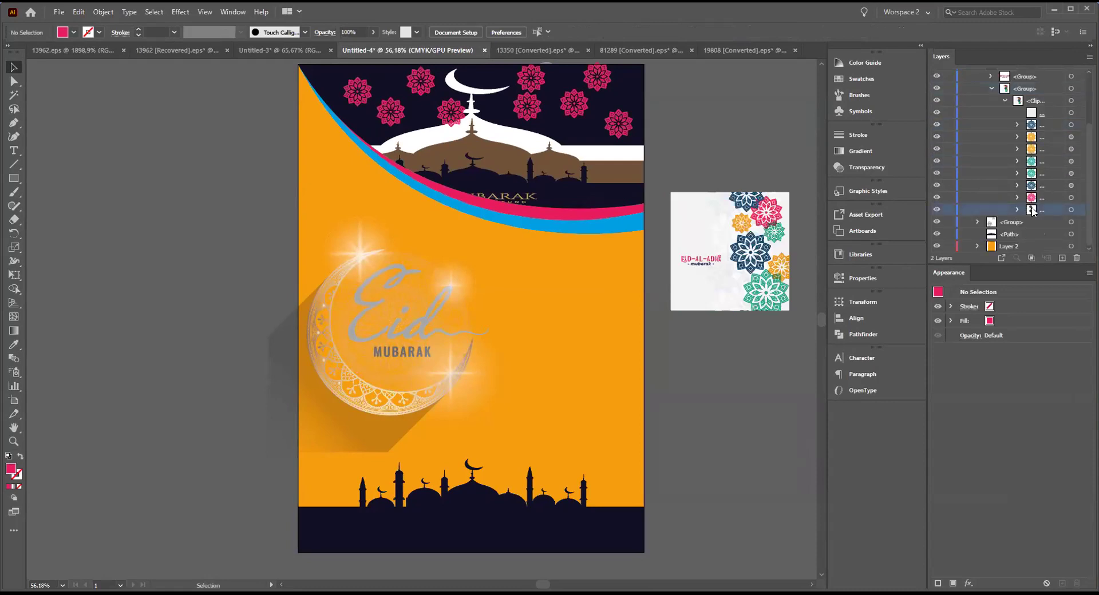
click(935, 198)
click(934, 197)
click(936, 185)
click(937, 186)
click(936, 173)
click(936, 173)
click(936, 185)
click(936, 185)
click(936, 173)
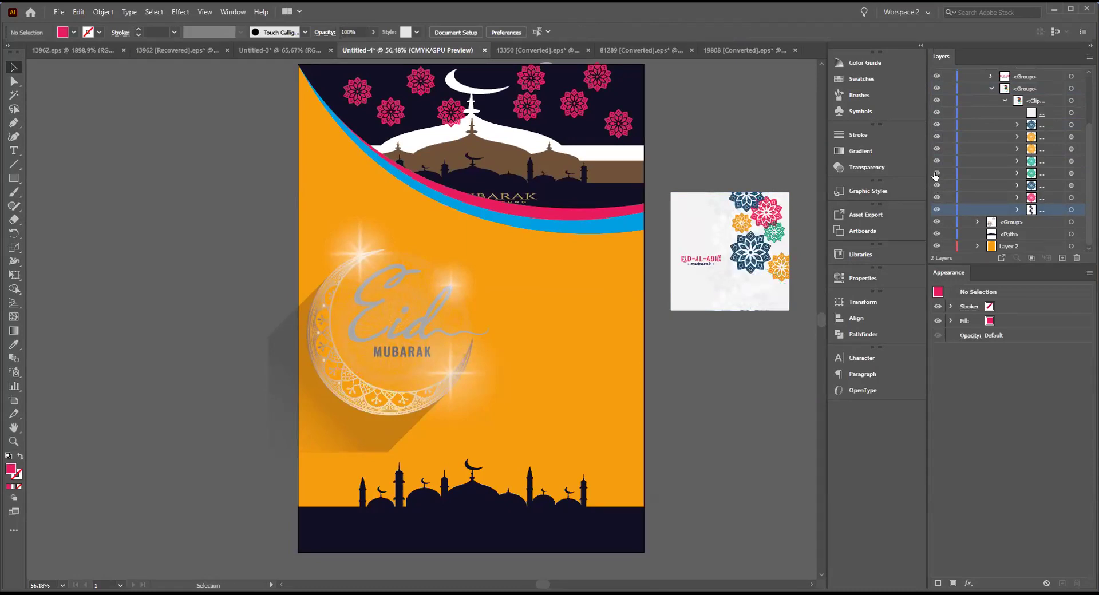
click(937, 174)
click(1070, 174)
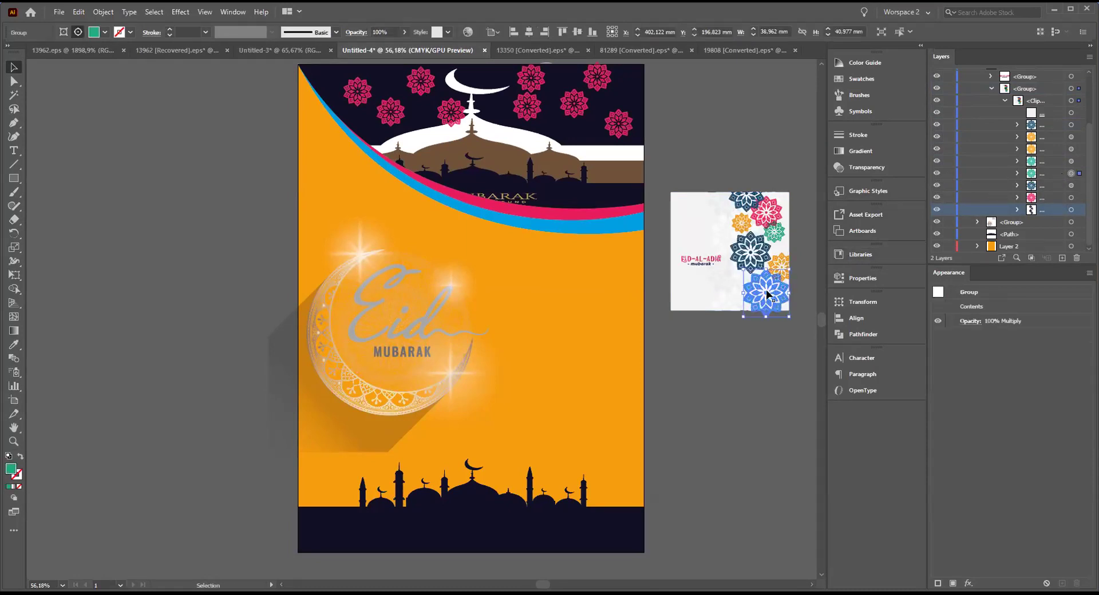
drag(775, 288, 527, 298)
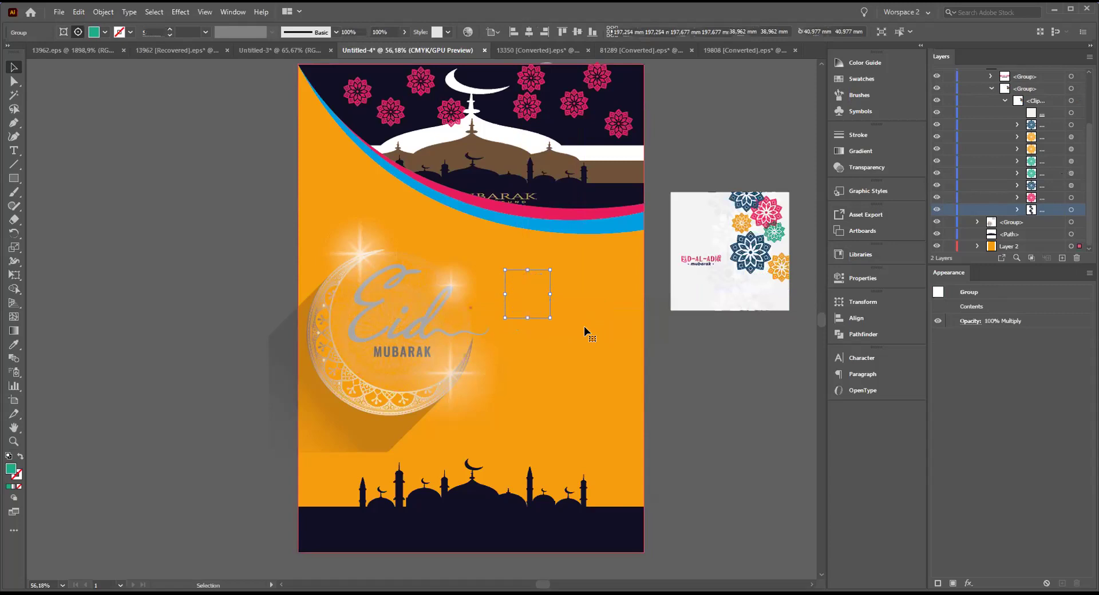
click(534, 300)
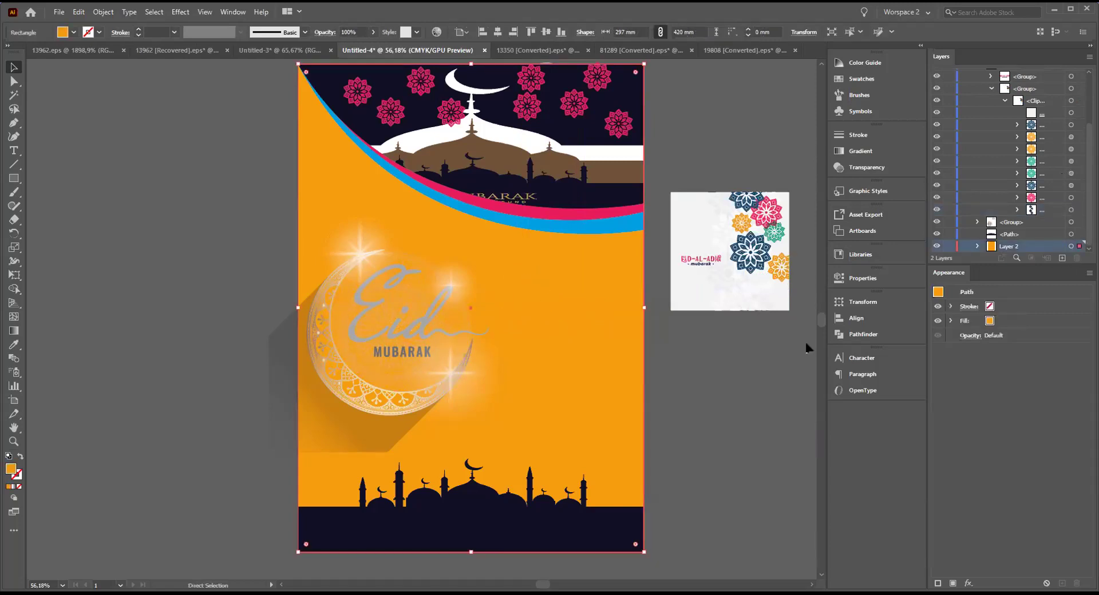
click(739, 328)
key(ctrl+z)
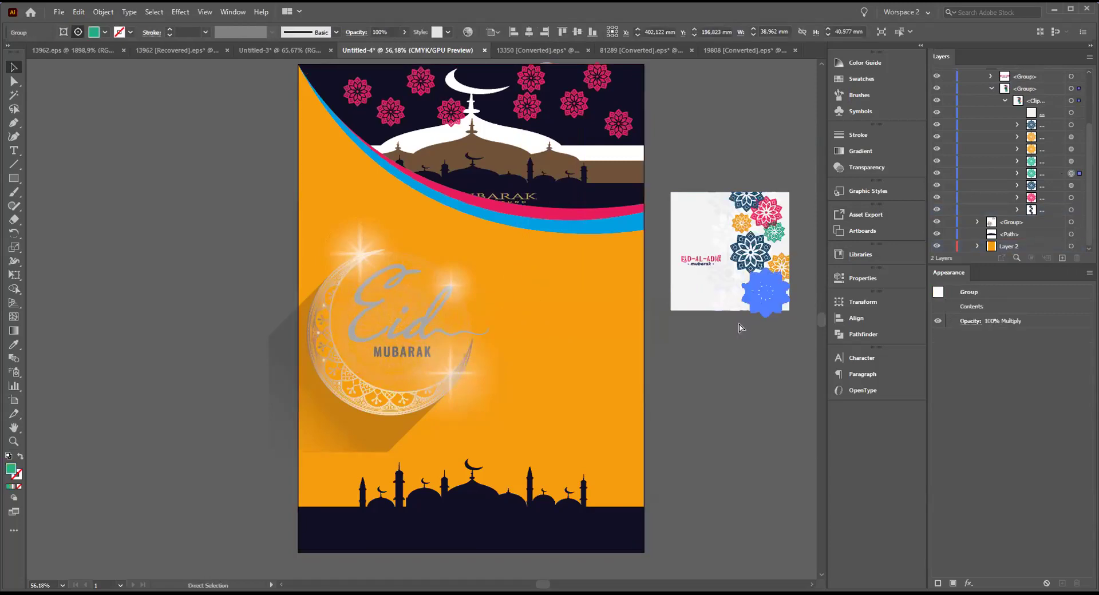
click(777, 343)
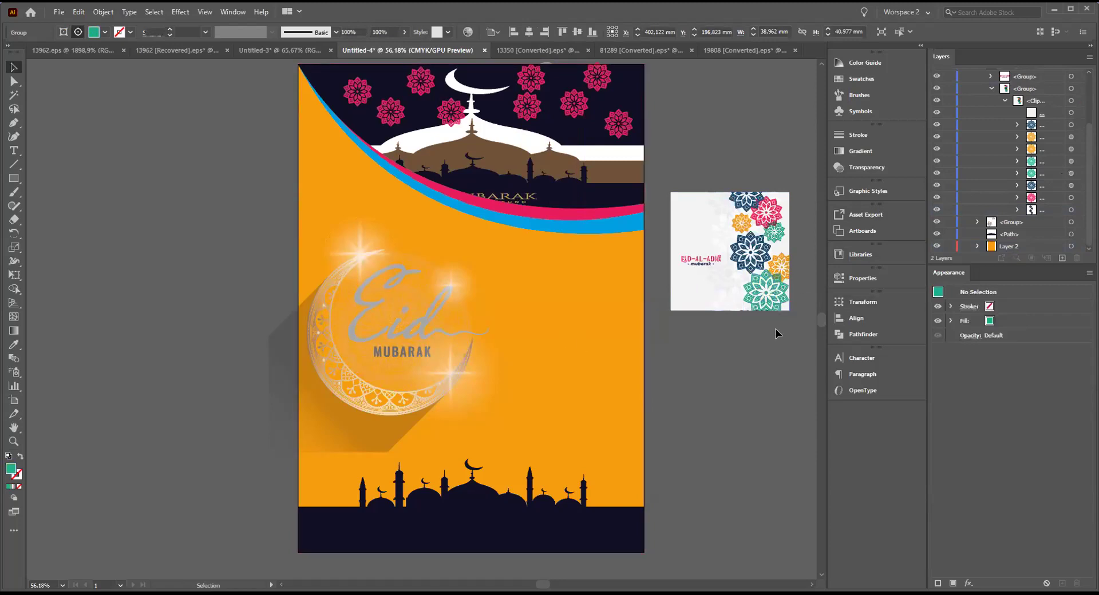
- Select the large green flower inside the clip group and transfer it to Layer 3
click(776, 300)
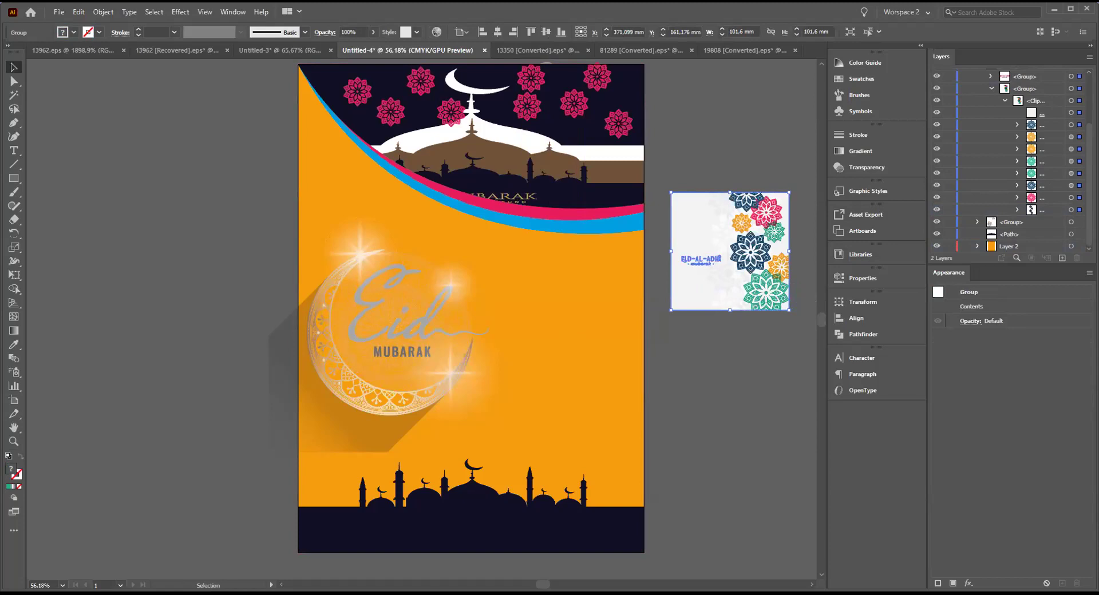
click(1080, 174)
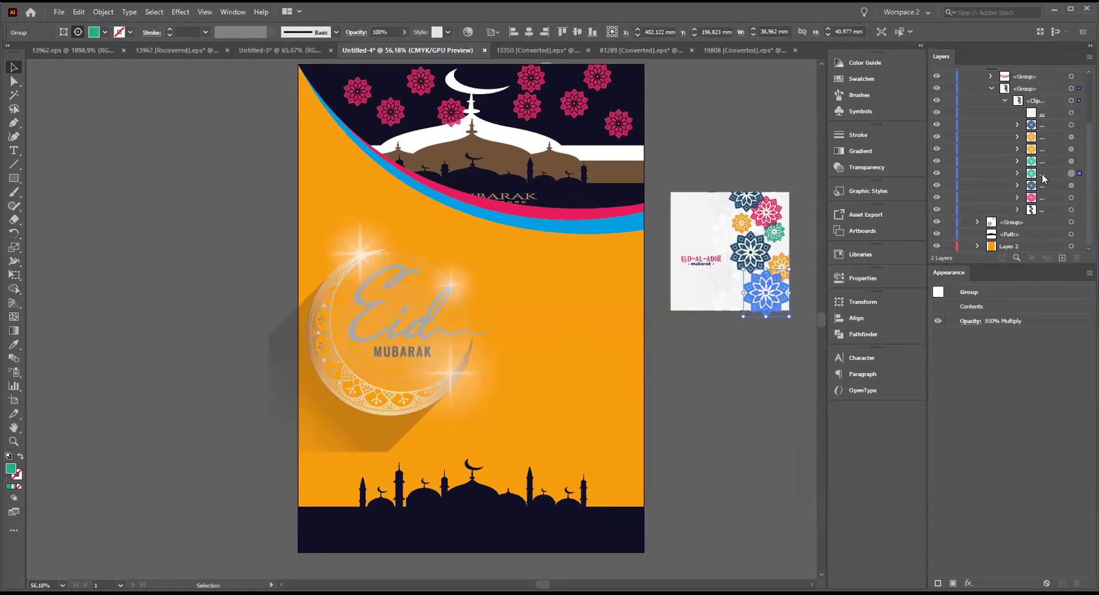
drag(1057, 178, 1018, 79)
- Place the green flower and a copy on the orange area between the curved bands and the crescent, one at about X 46 mm, Y 110.4 mm
drag(763, 310, 359, 203)
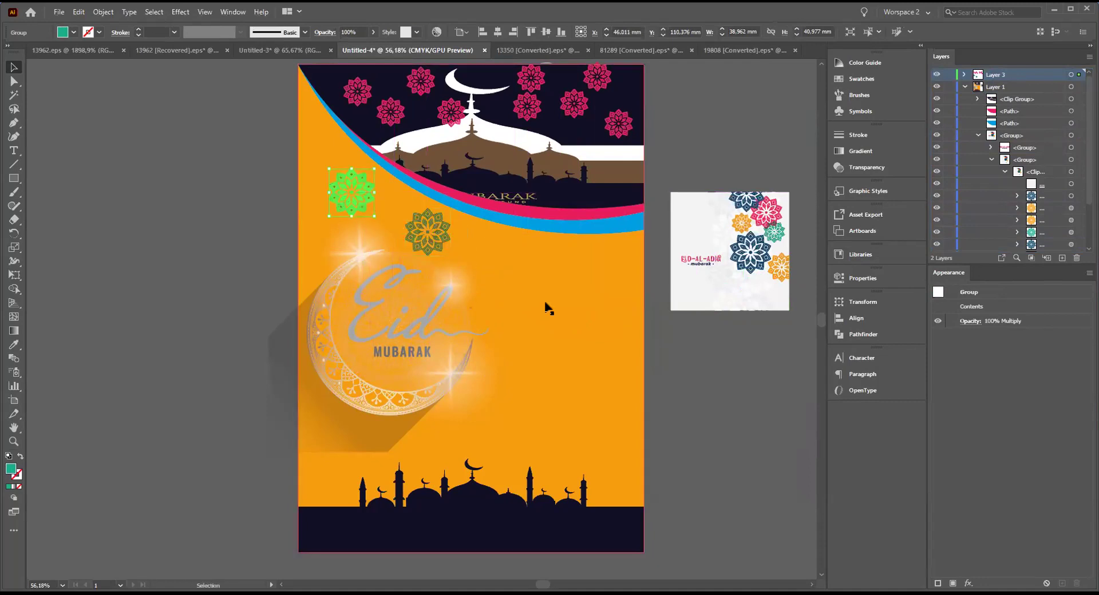
click(666, 378)
scroll(740, 420, up, 1)
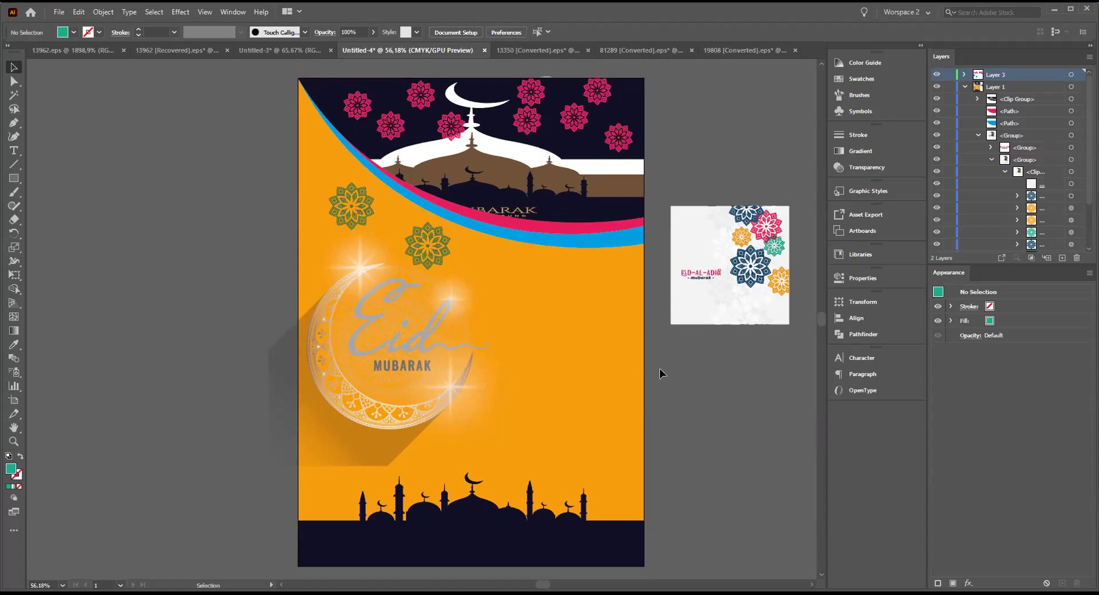
- Extend the green flowers into a row of five following the curved bands, from the upper corner of the orange area down past the crescent
click(425, 245)
drag(415, 252, 380, 236)
click(426, 246)
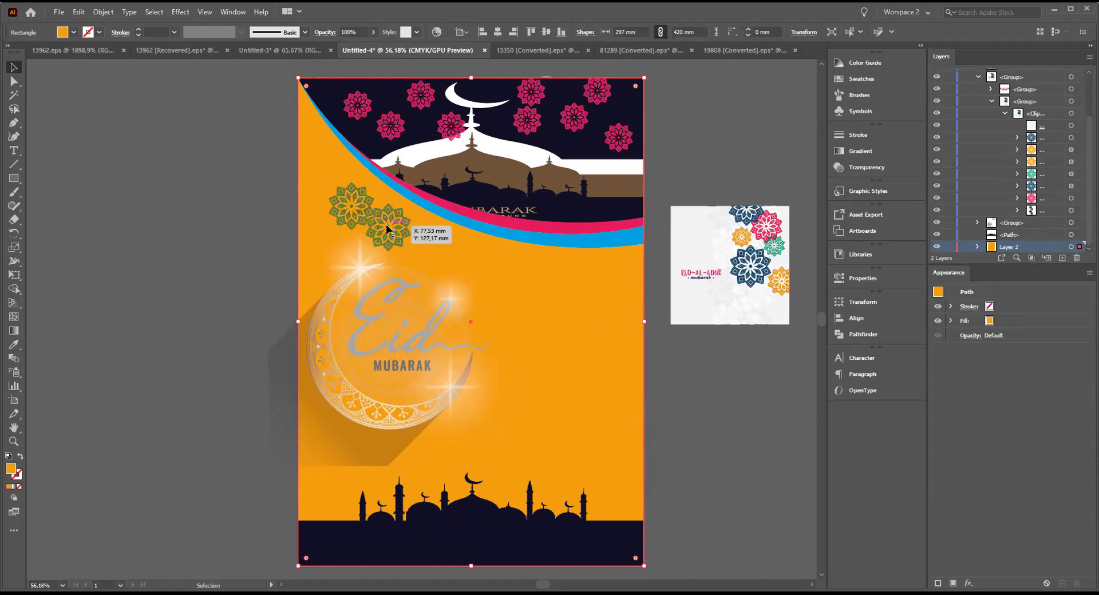
click(401, 239)
drag(401, 243, 526, 287)
click(719, 379)
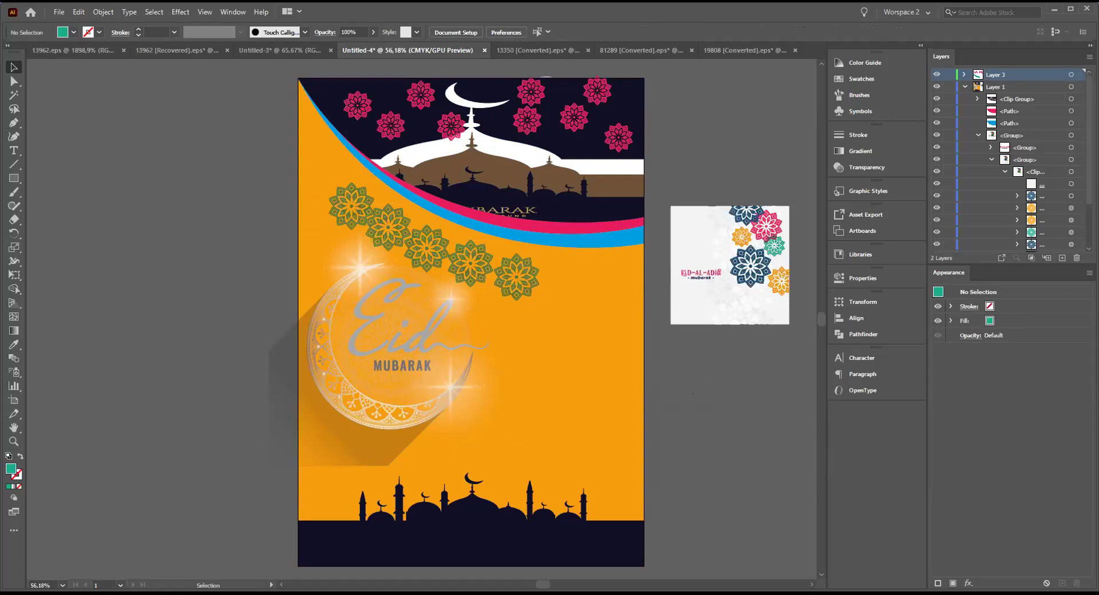
- Draw a green circle about 70 mm in diameter on the orange background beside the Eid crescent
drag(13, 178, 48, 205)
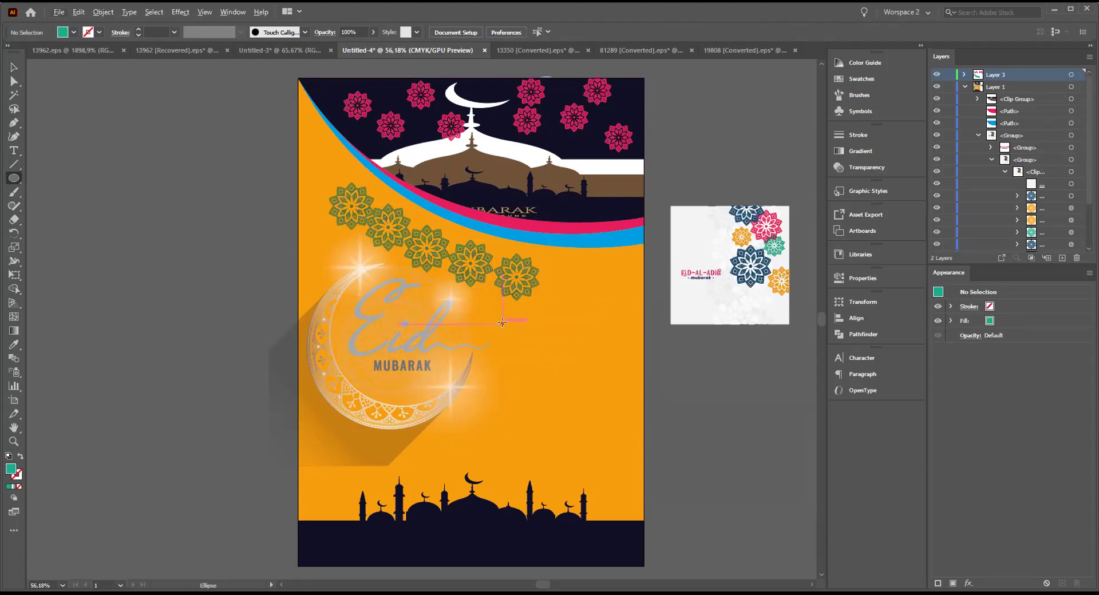
drag(500, 323, 584, 405)
key(v)
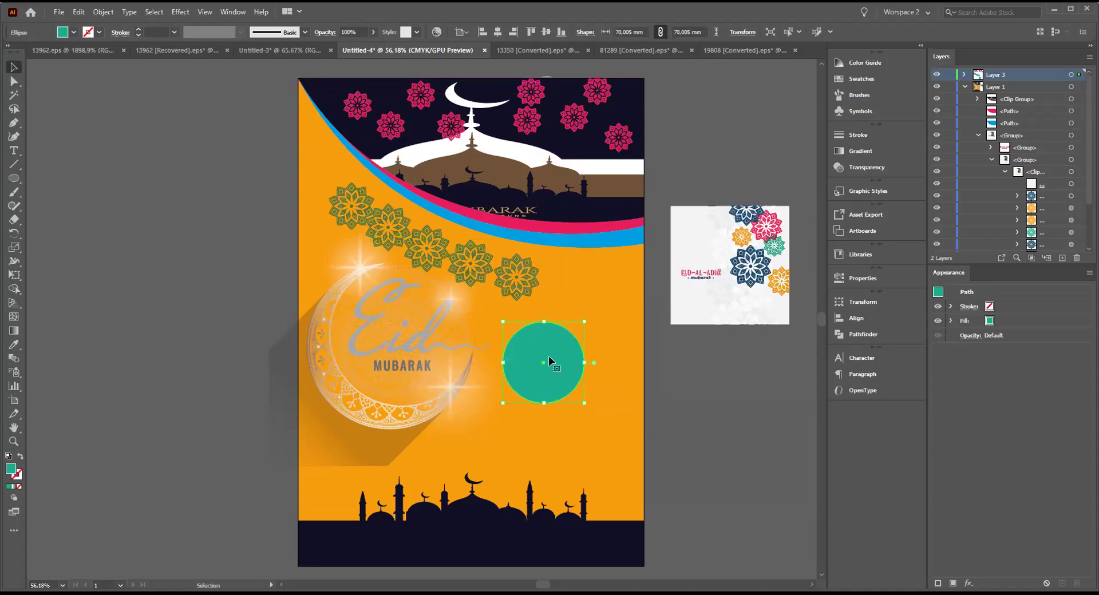
click(718, 395)
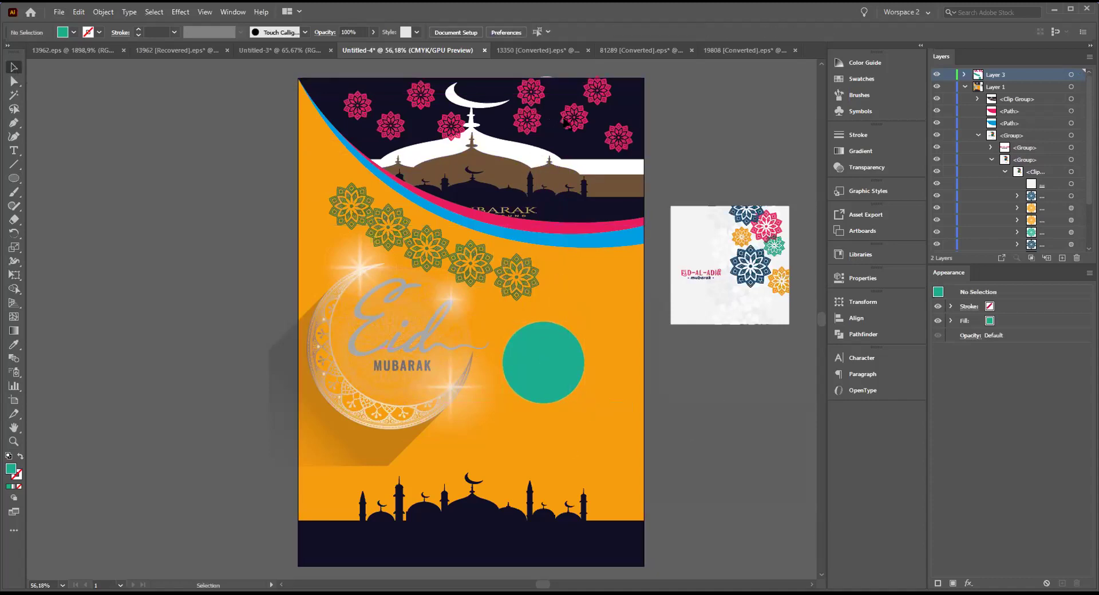
- Apply a Drop Shadow to the green circle with Multiply mode, 75% opacity, 0 mm X offset, 1 mm Y offset and 1,764 mm blur
click(562, 350)
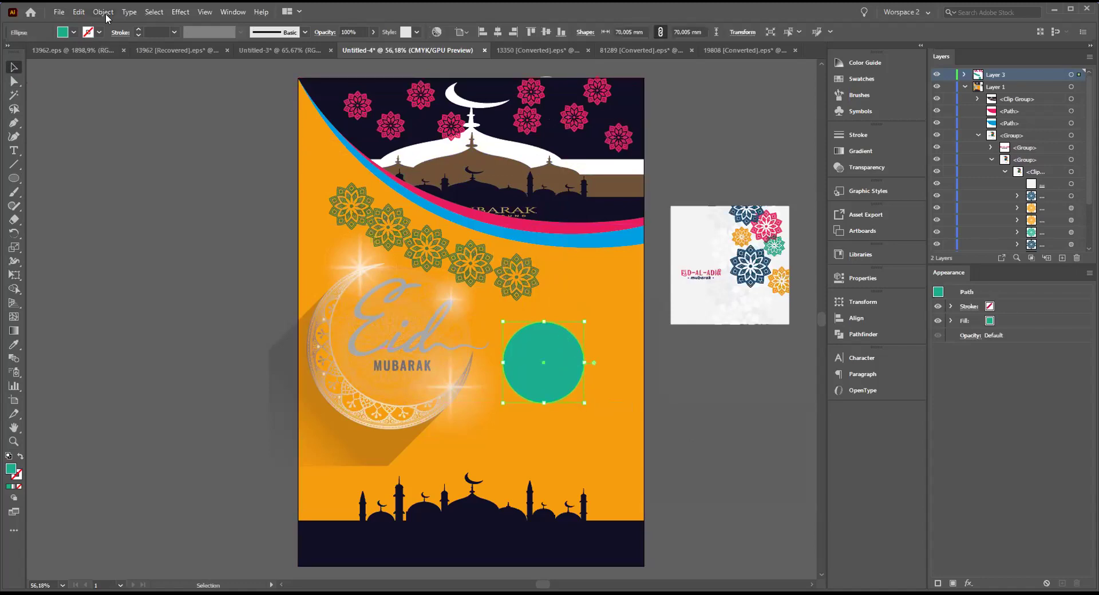
click(181, 12)
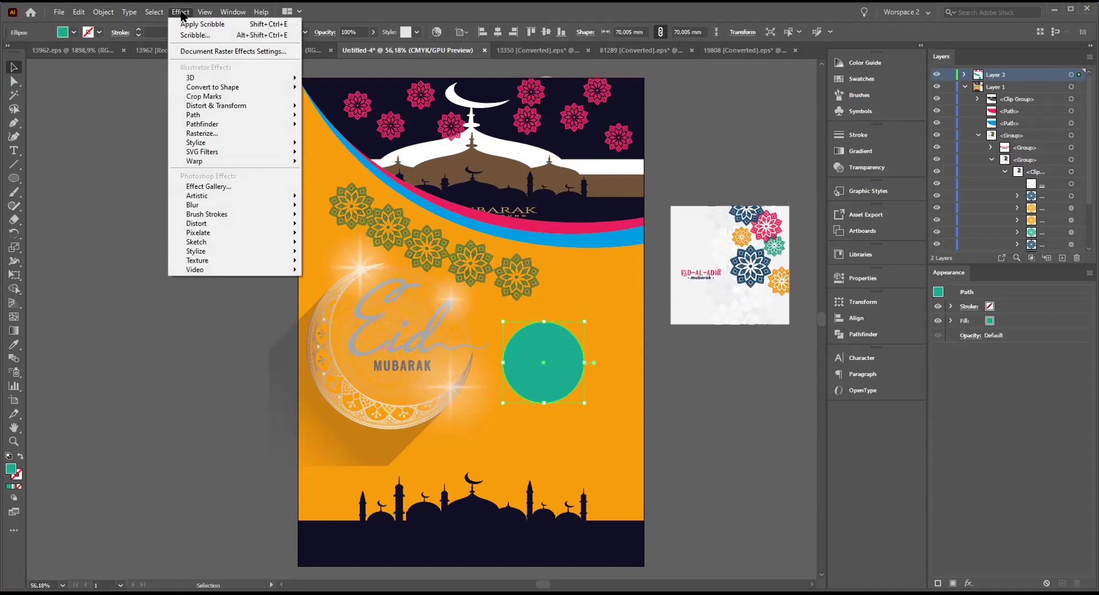
mouse_move(269, 108)
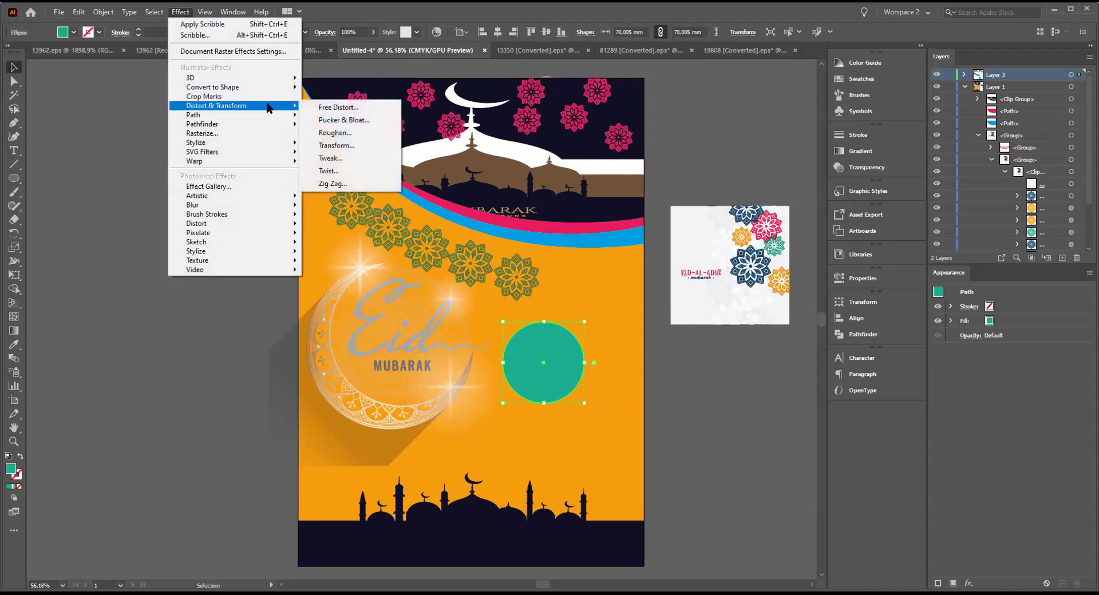
mouse_move(265, 144)
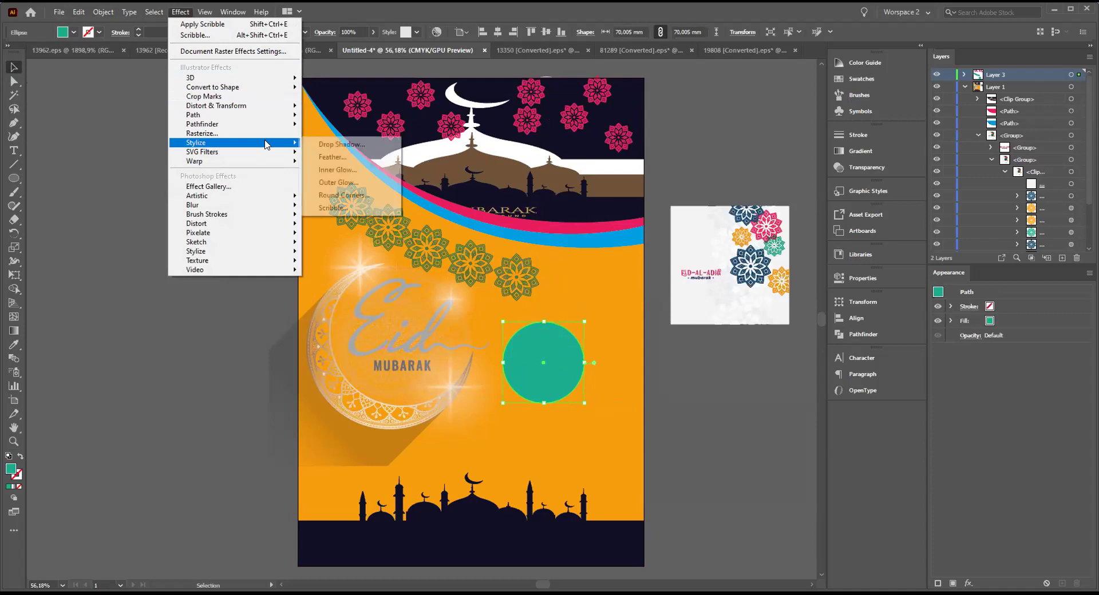
click(328, 149)
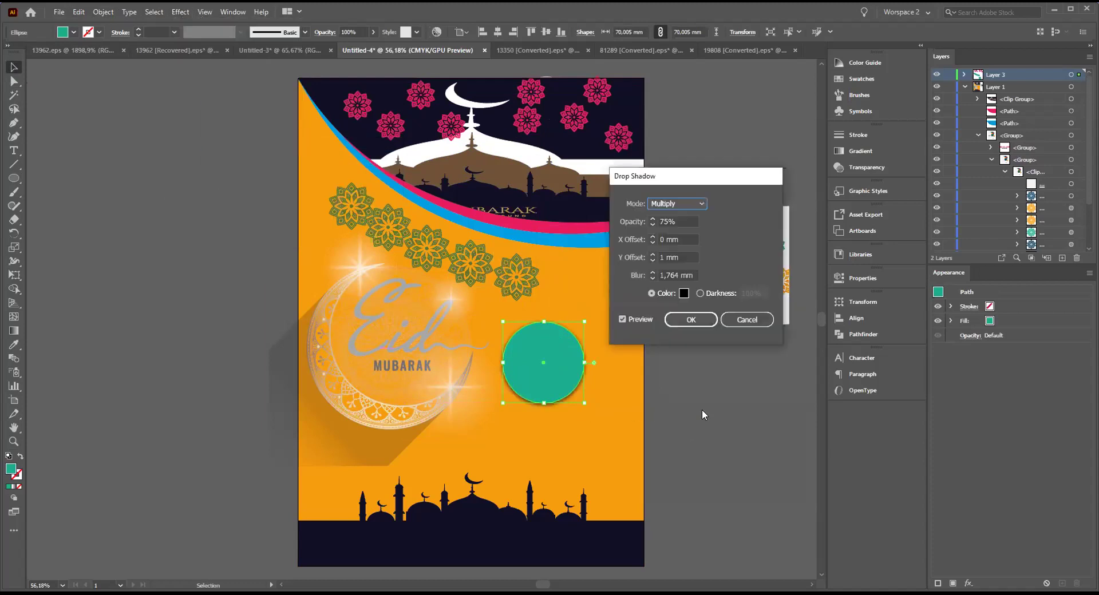
click(702, 326)
click(600, 392)
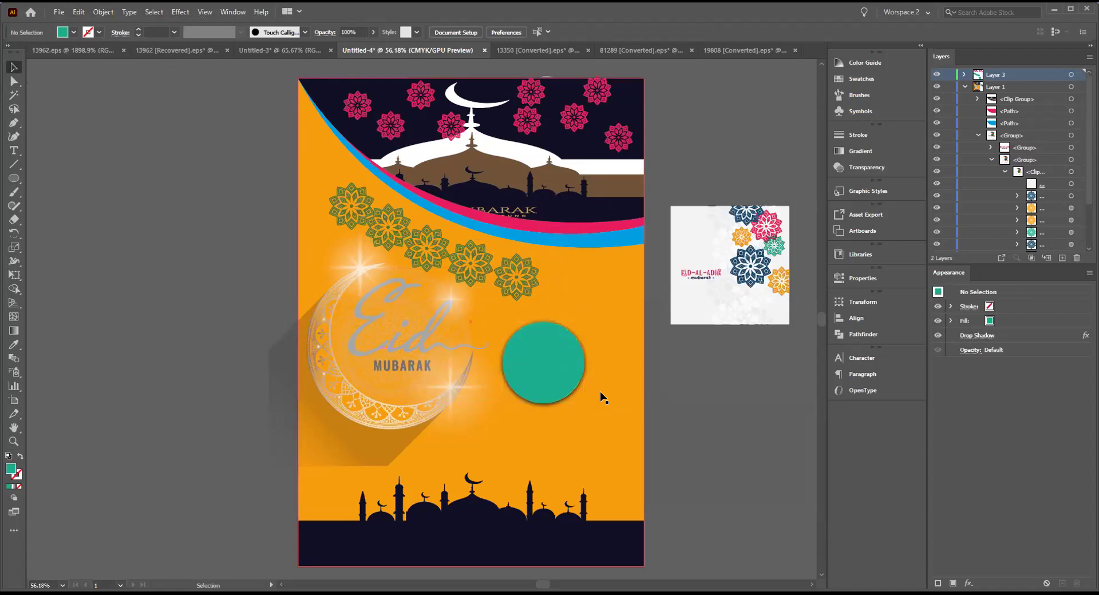
- Apply a 3D Extrude & Bevel effect to the green circle with the Off-Axis Front position and an extrude depth of 18 pt
click(580, 372)
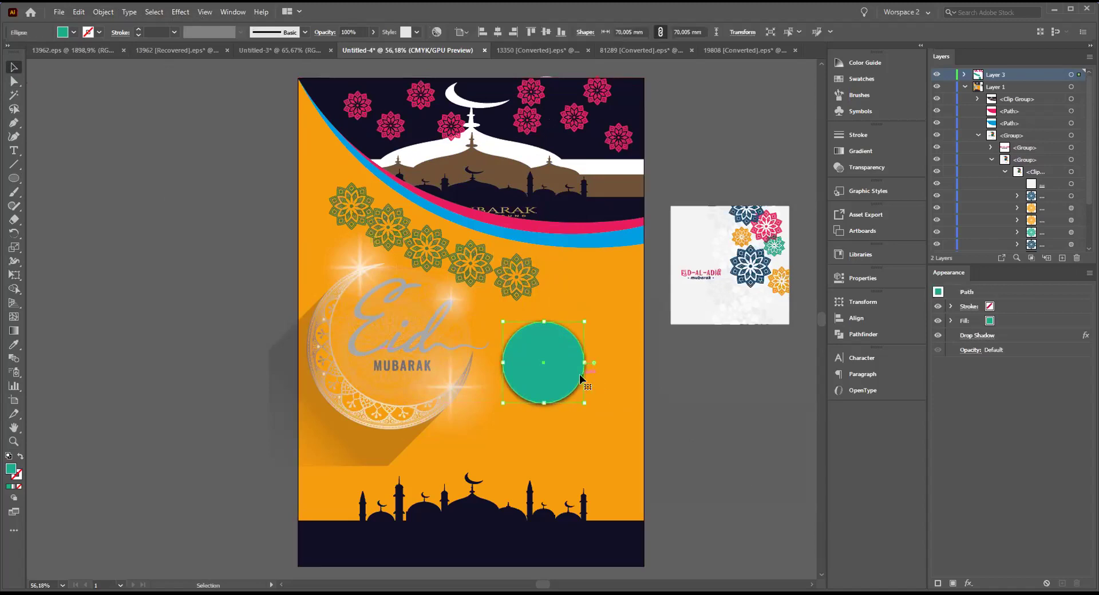
click(192, 14)
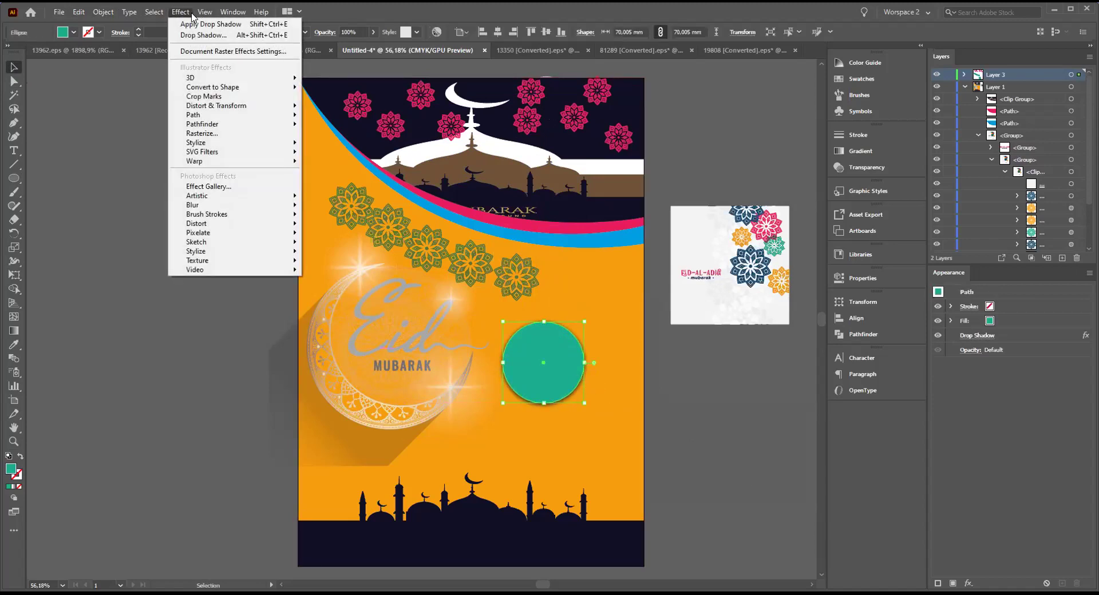
mouse_move(275, 78)
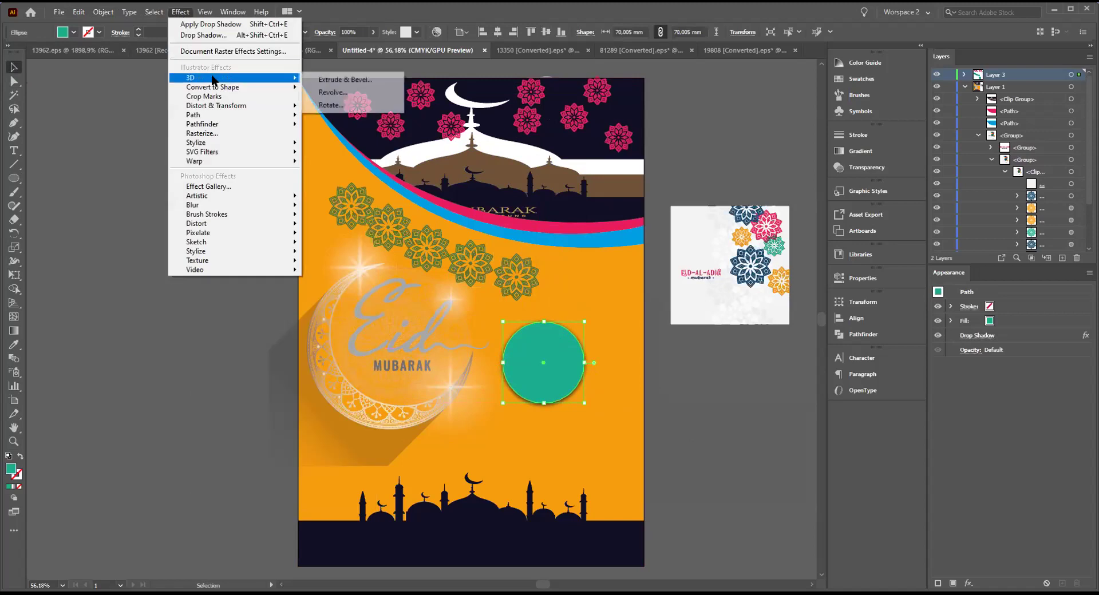
click(336, 80)
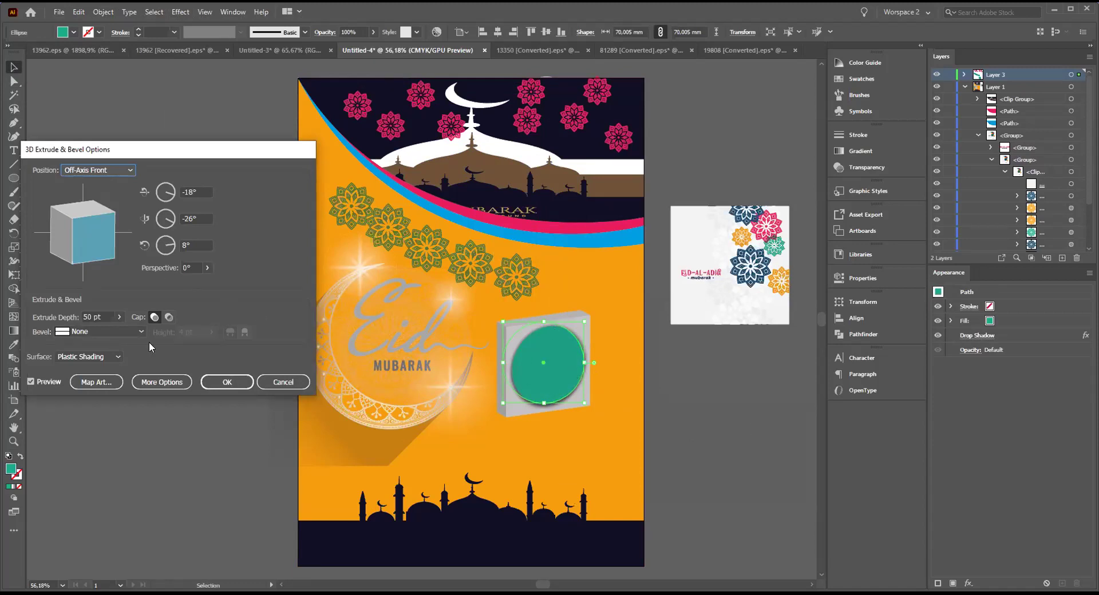
double_click(96, 316)
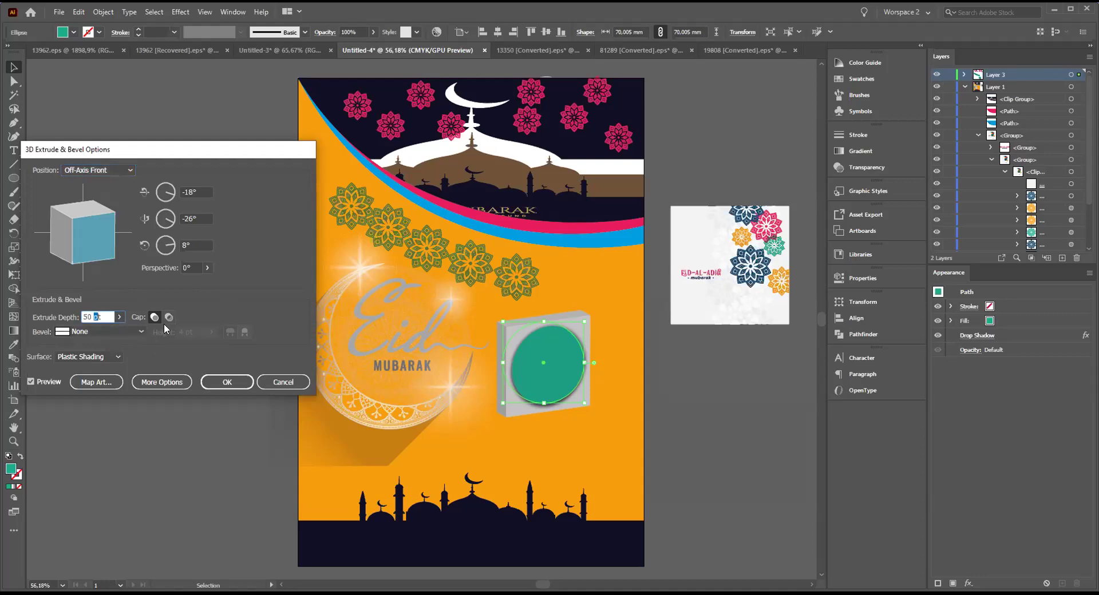
key(Up)
key(Down)
key(Down)
key(Down)
key(Down)
key(Down)
key(Down)
key(Down)
key(Down)
key(Down)
key(Down)
key(Down)
key(Down)
key(Down)
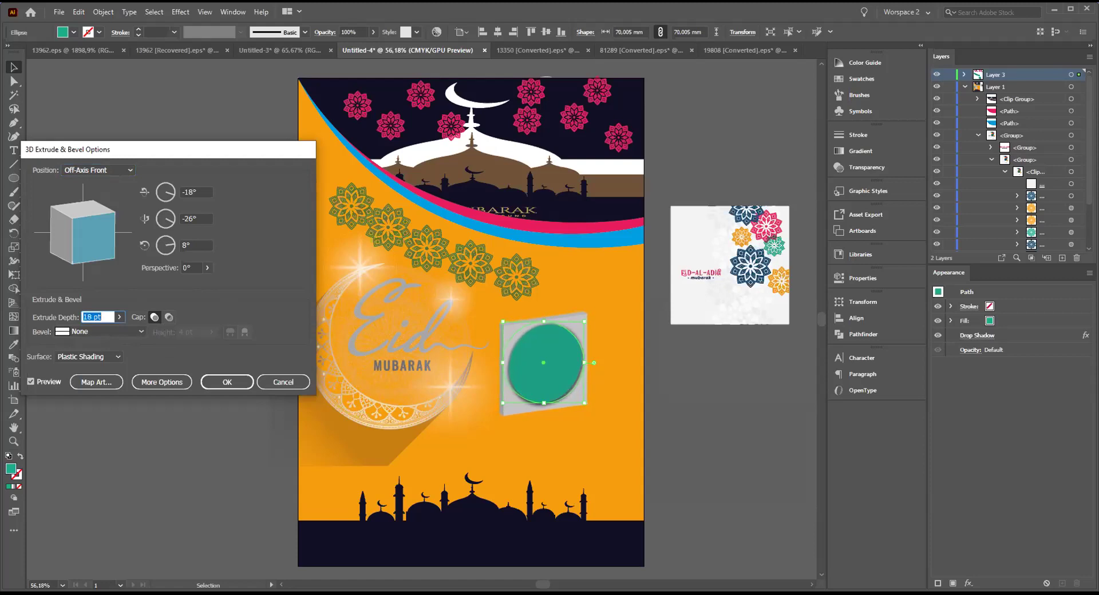
click(221, 384)
click(268, 394)
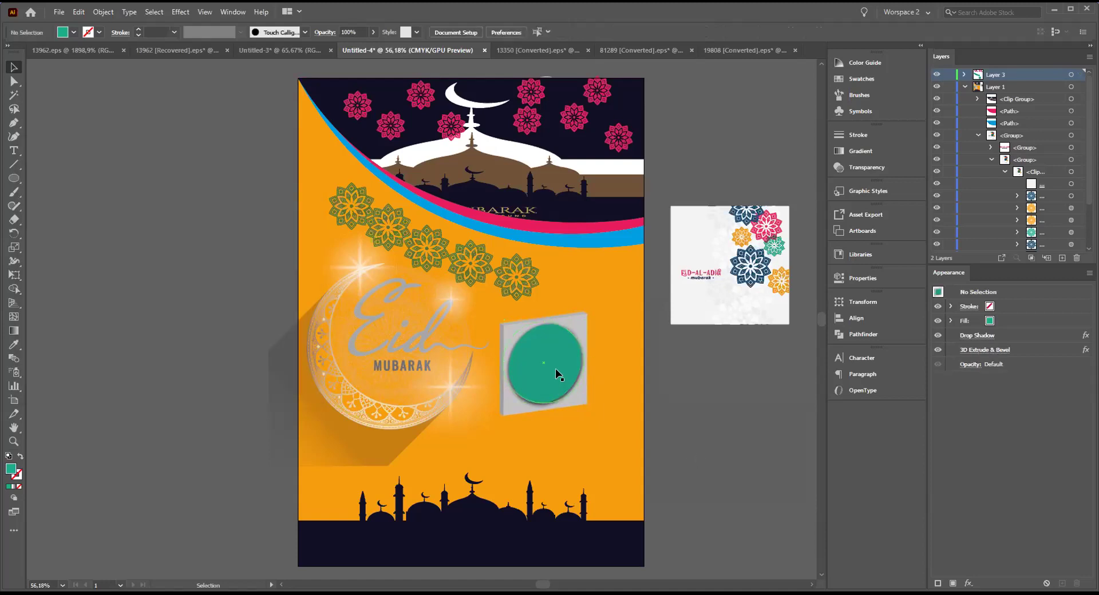
- Try shrinking the extruded circle to about 50 by 44 mm and stretching it slightly in height
click(578, 402)
drag(580, 403, 564, 375)
click(718, 448)
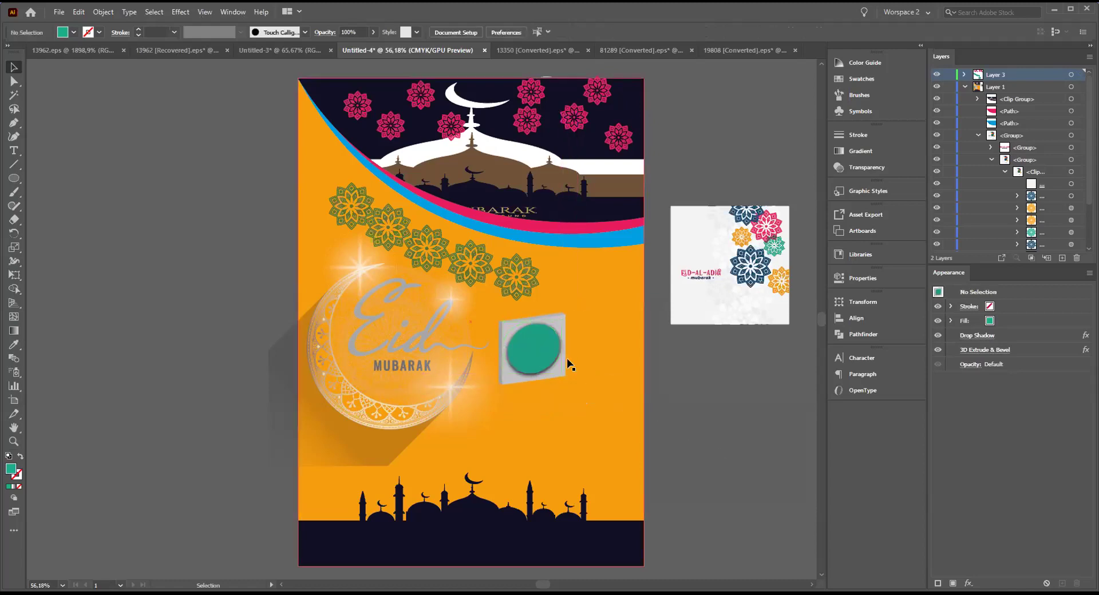
click(561, 323)
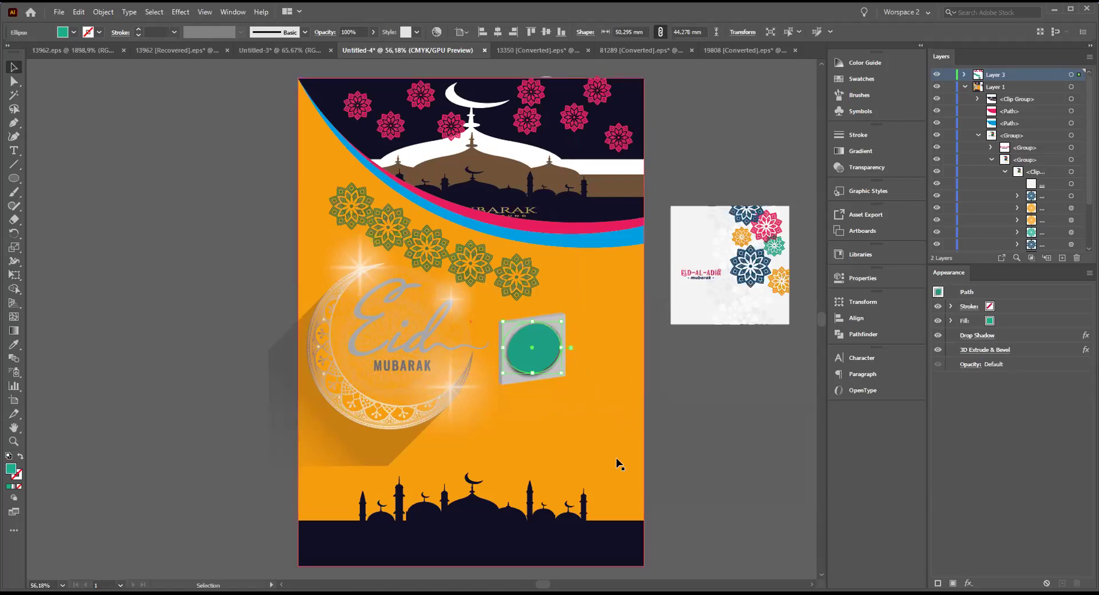
mouse_move(564, 355)
mouse_down()
mouse_move(570, 363)
mouse_move(576, 352)
mouse_move(566, 375)
mouse_up()
- Undo the resizing and the 3D extrusion of the circle, keeping its drop shadow
key(ctrl+z)
key(ctrl+z)
key(ctrl+z)
key(ctrl+z)
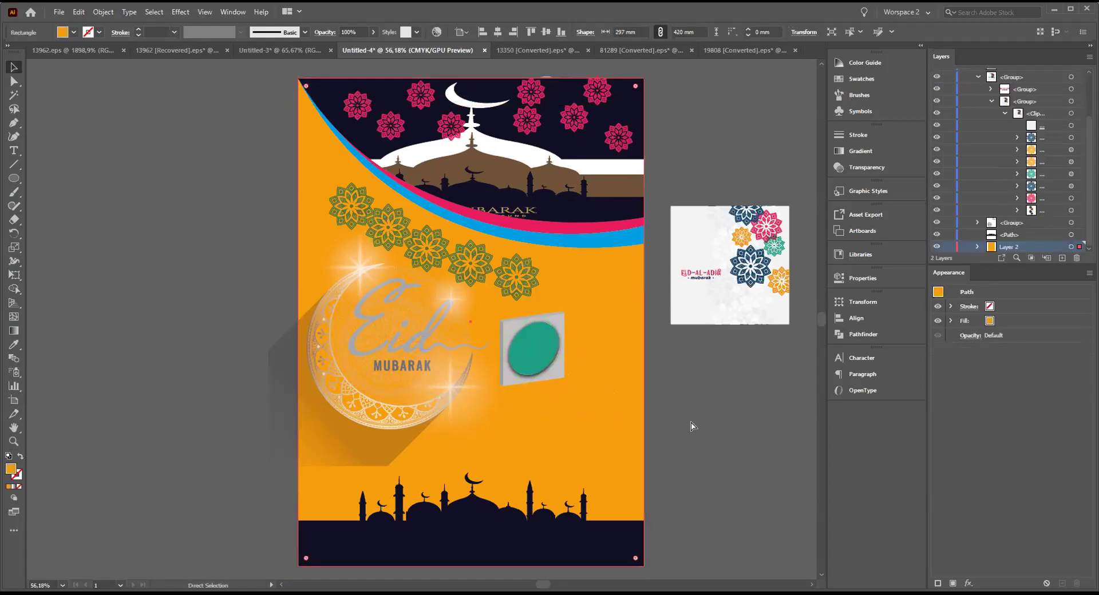
key(ctrl+z)
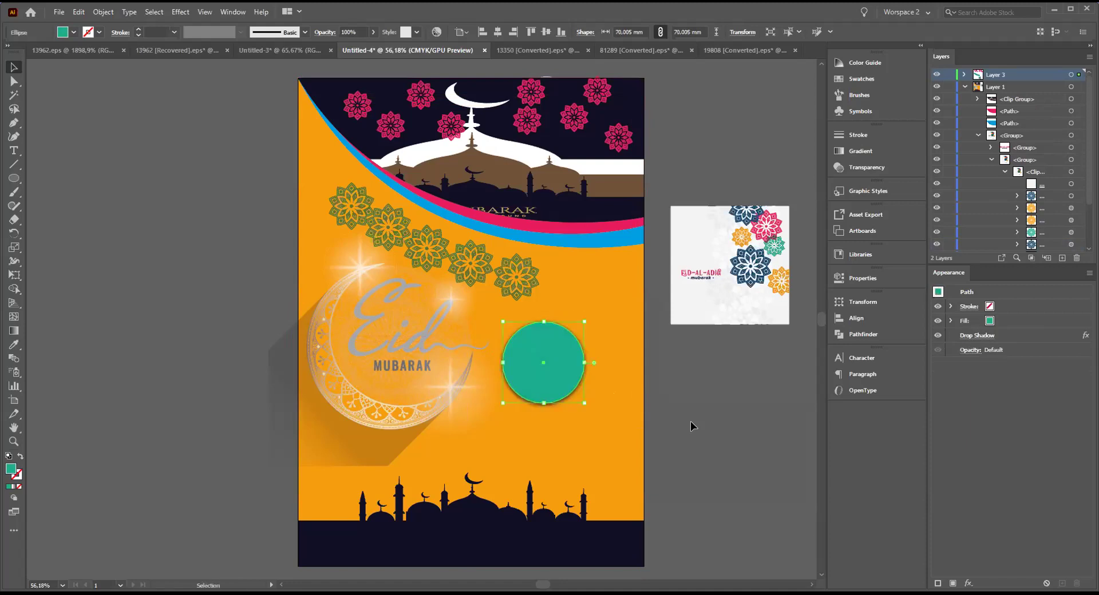
click(690, 422)
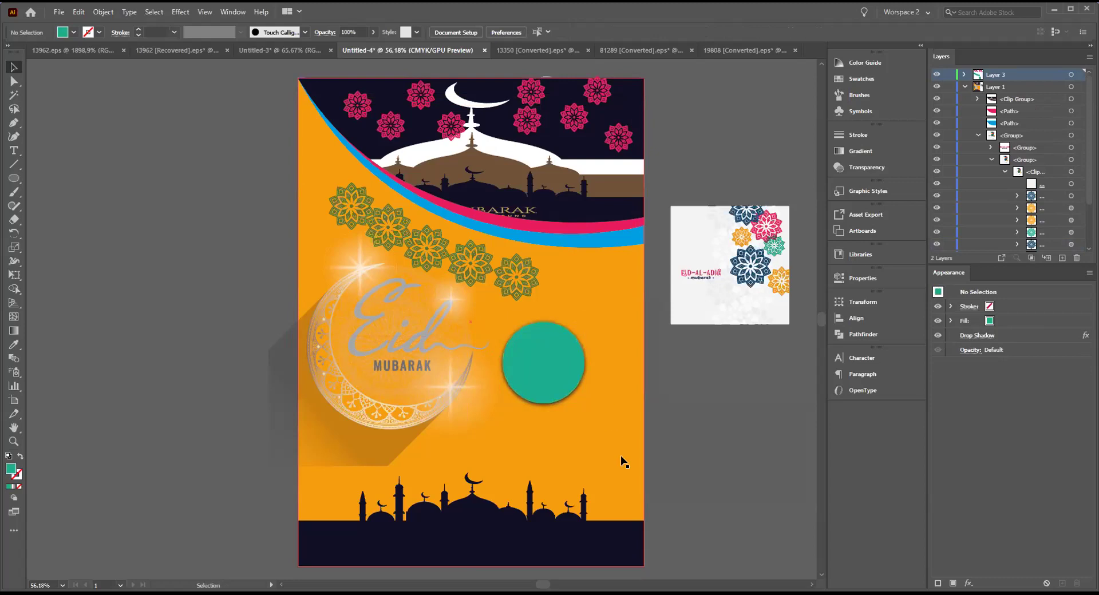
- Check which blue flower the first flower entry in the clip group controls by hiding and showing it
click(754, 280)
click(757, 408)
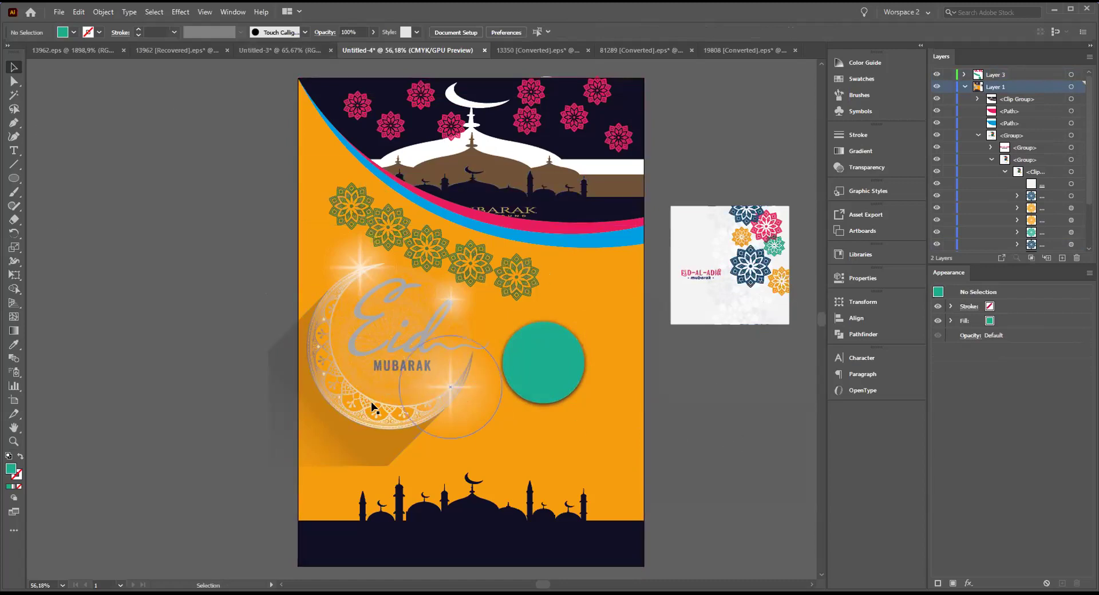
click(736, 274)
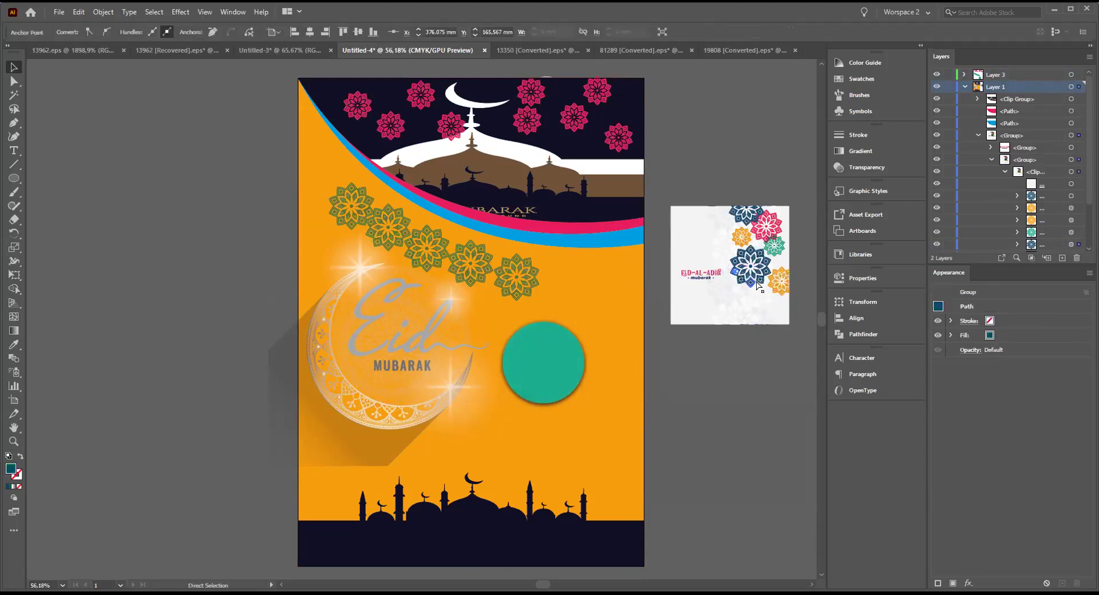
click(765, 347)
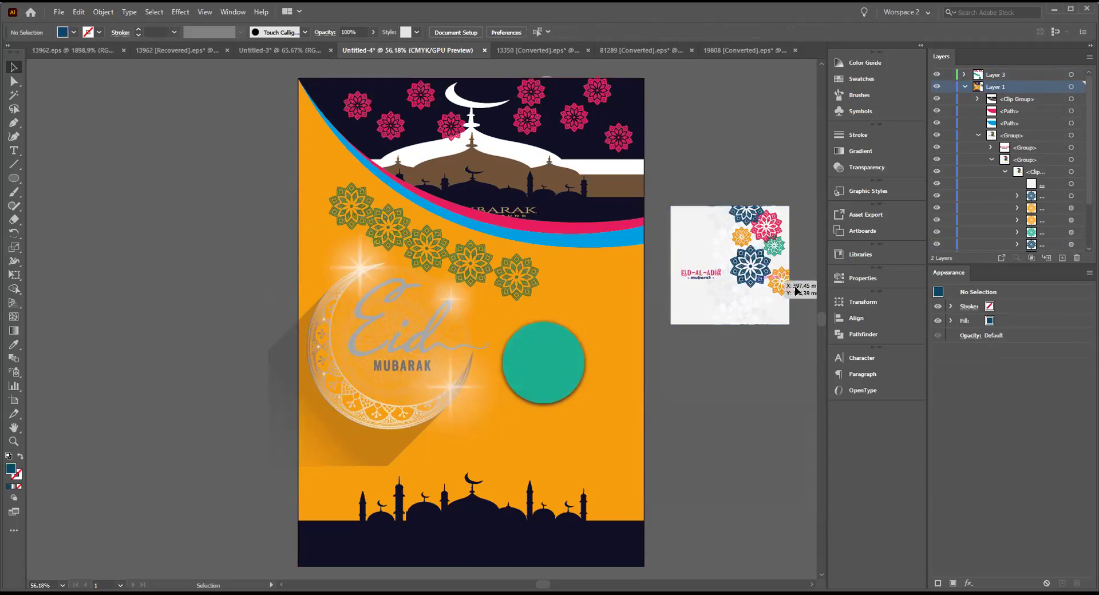
click(937, 196)
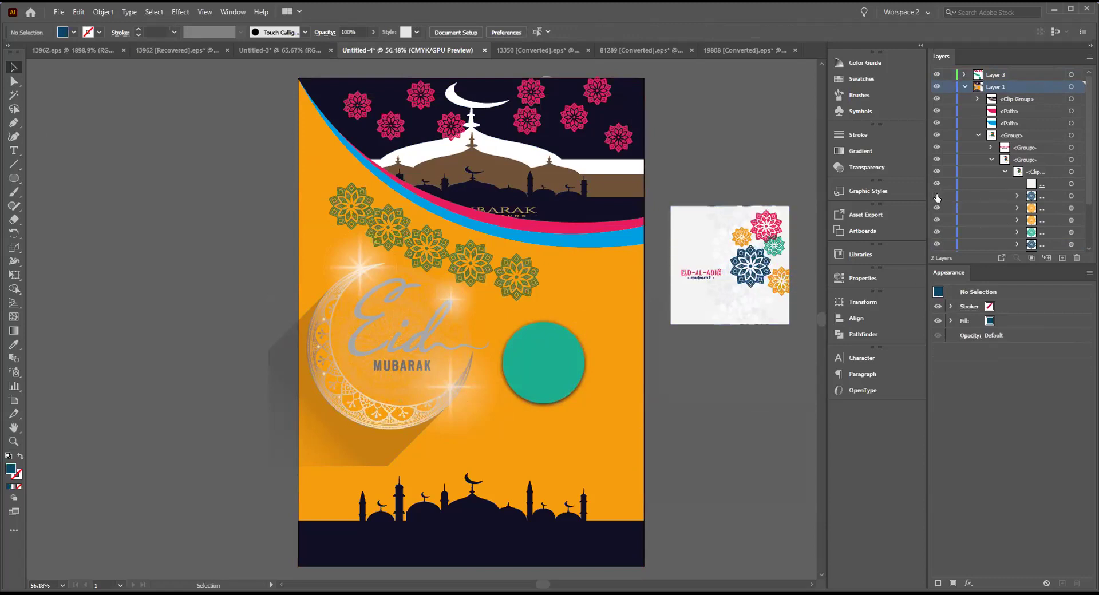
click(937, 196)
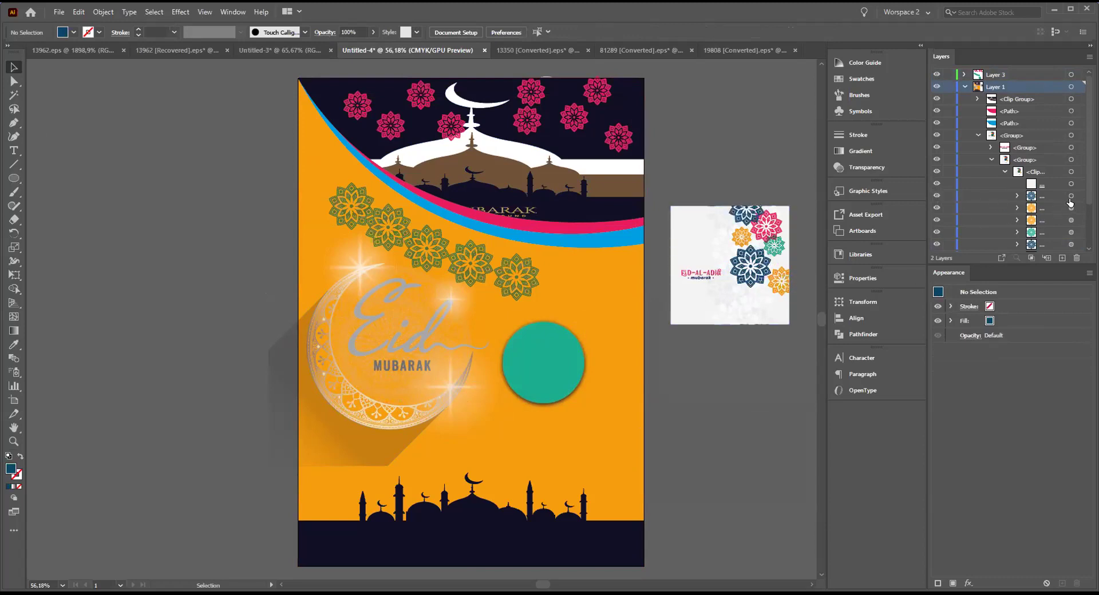
- Move the second green flower out of the row, enlarge it to about 99 by 104 mm and place it around the green circle
click(404, 237)
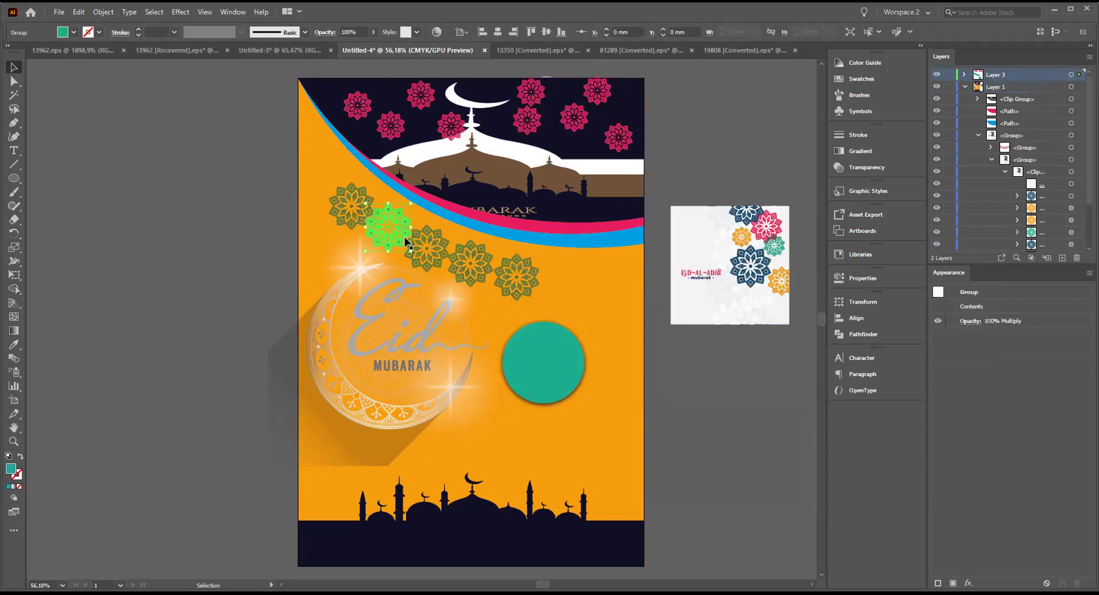
drag(389, 236, 449, 456)
drag(524, 421, 567, 373)
click(726, 411)
click(716, 446)
- Nudge the green circle left in small increments to centre it on the enlarged flower
click(570, 368)
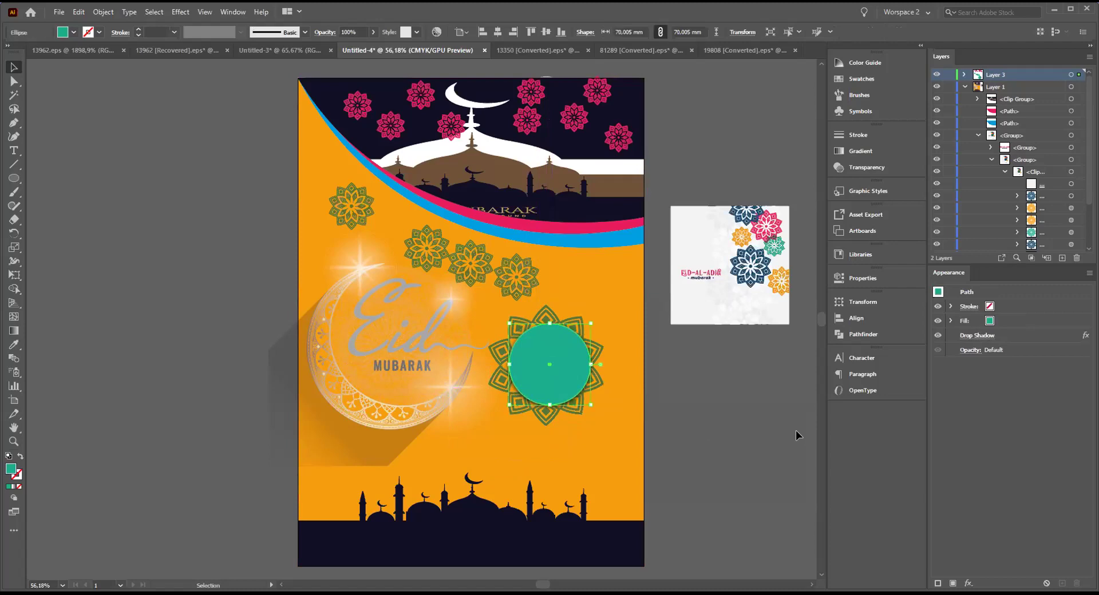
key(Left)
key(Left)
key(Left)
key(Left)
key(Left)
key(Left)
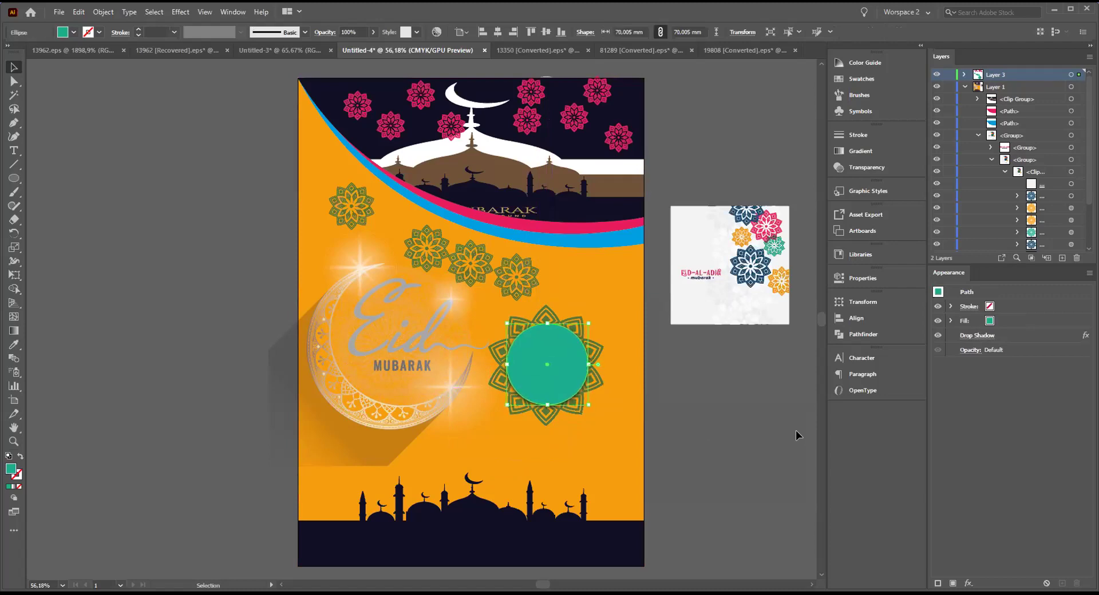
click(737, 432)
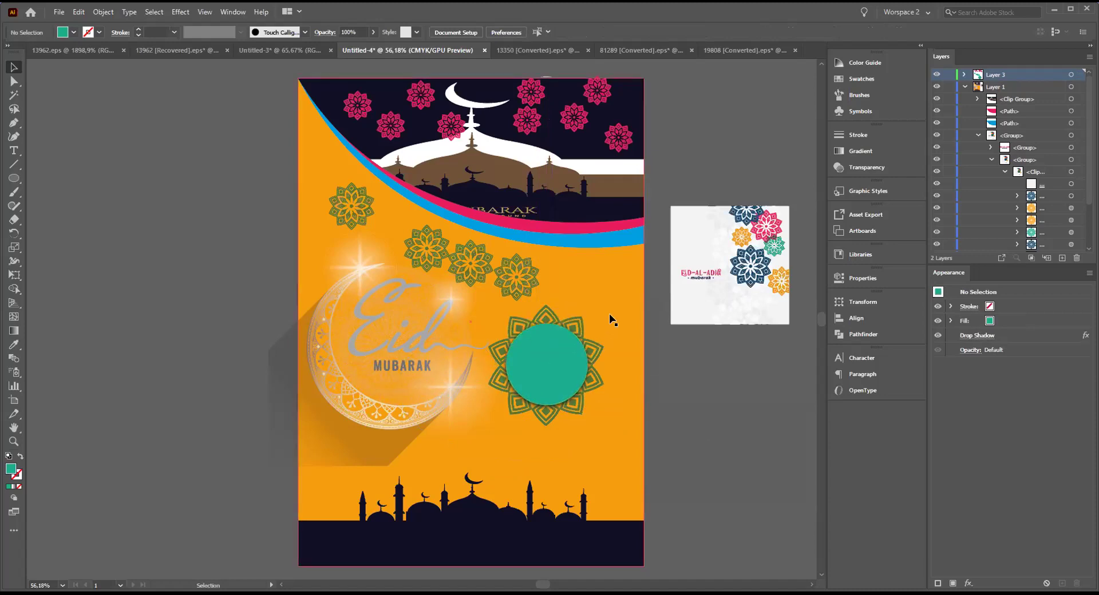
- Slide the enlarged green flower off the green circle to its left and place it back centred around the circle
click(573, 322)
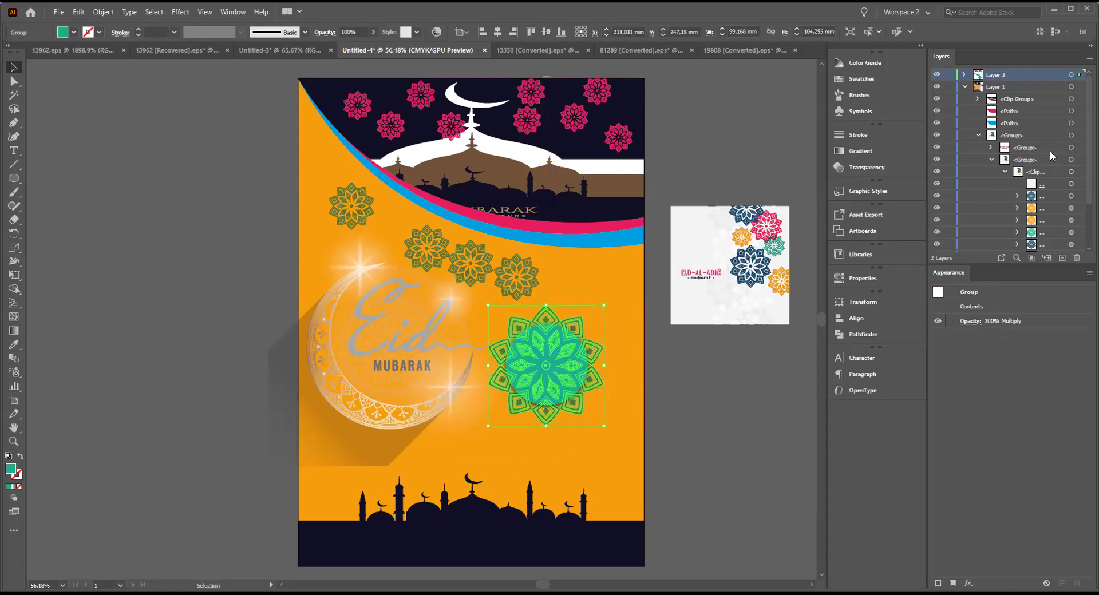
scroll(1045, 154, down, 1)
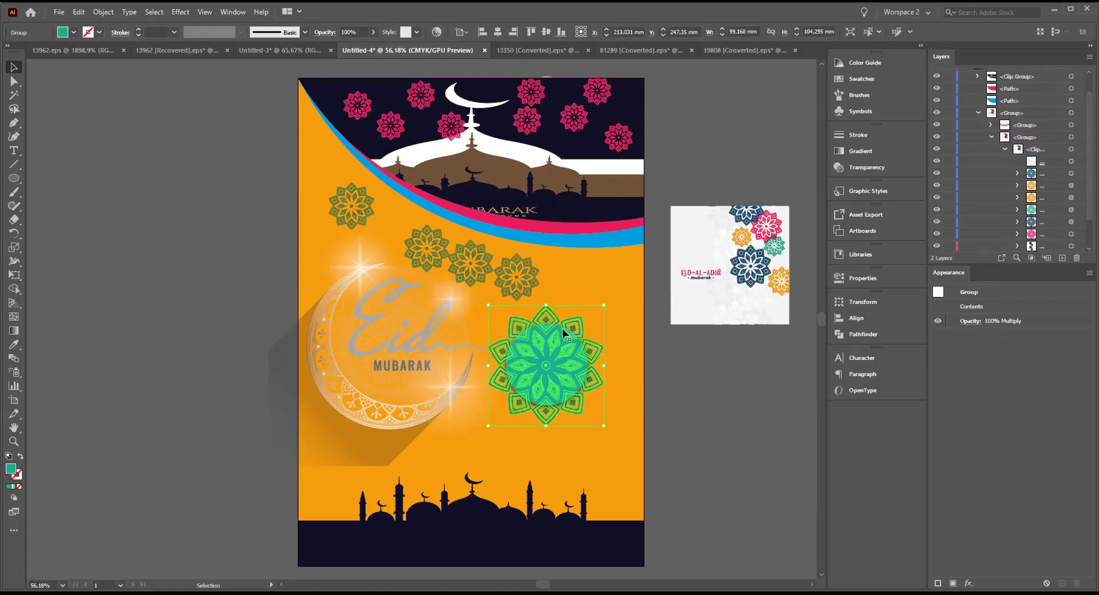
drag(562, 324, 527, 326)
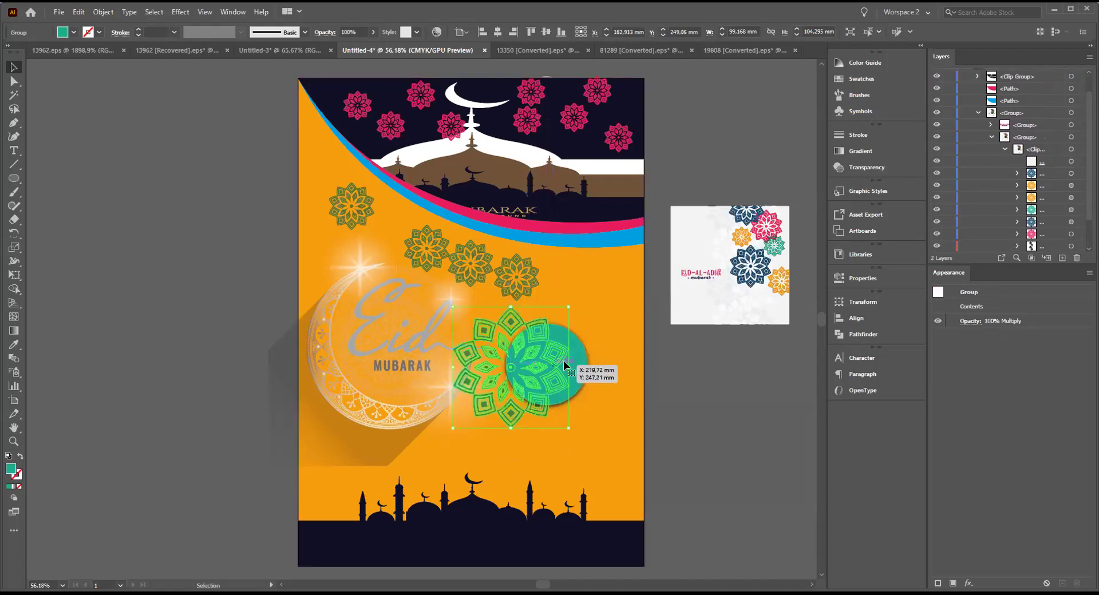
click(583, 362)
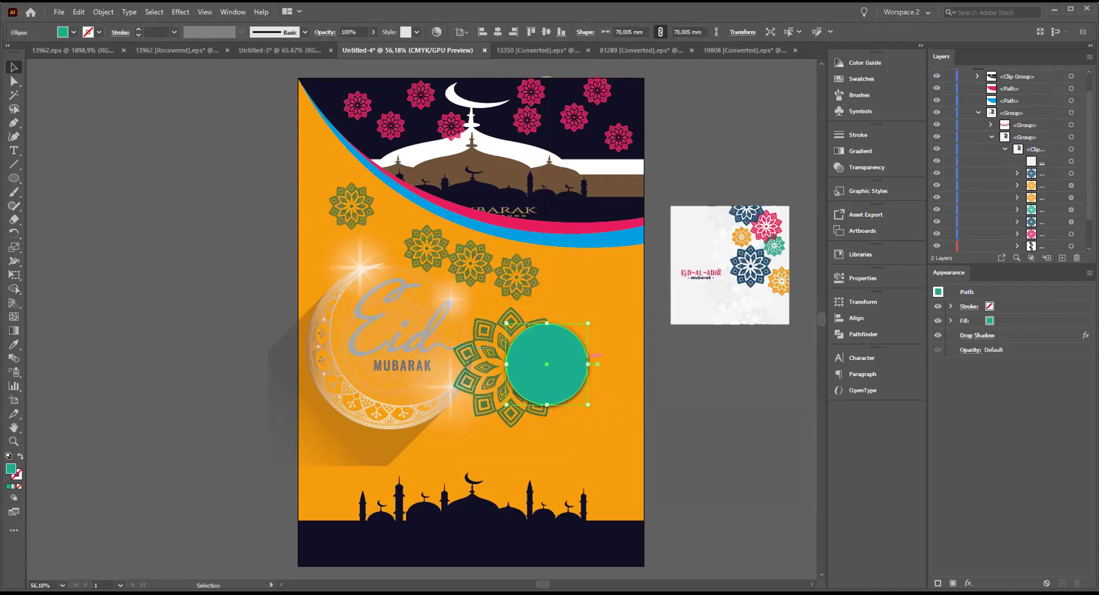
scroll(979, 97, up, 2)
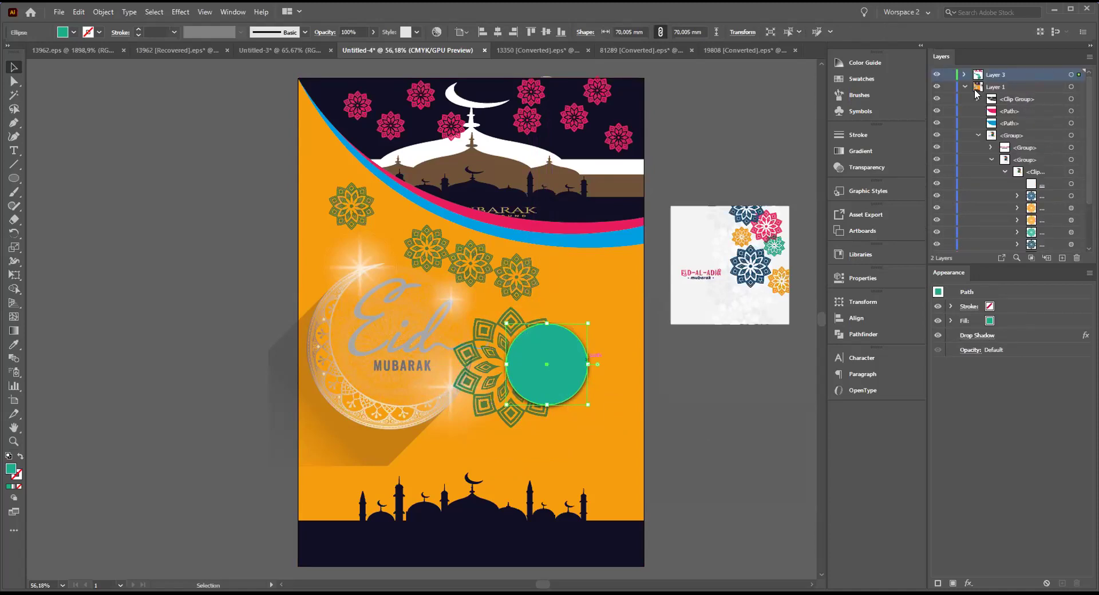
drag(483, 366, 554, 396)
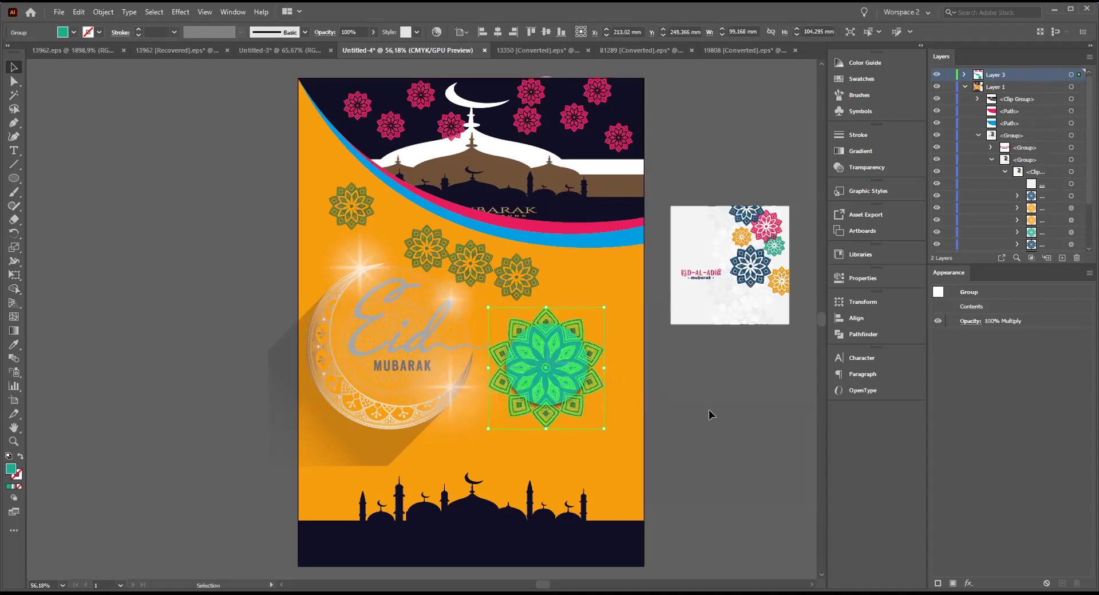
- Make a clipping mask from the green circle and the enlarged flower so the flower is cut to the circle
click(966, 86)
click(964, 75)
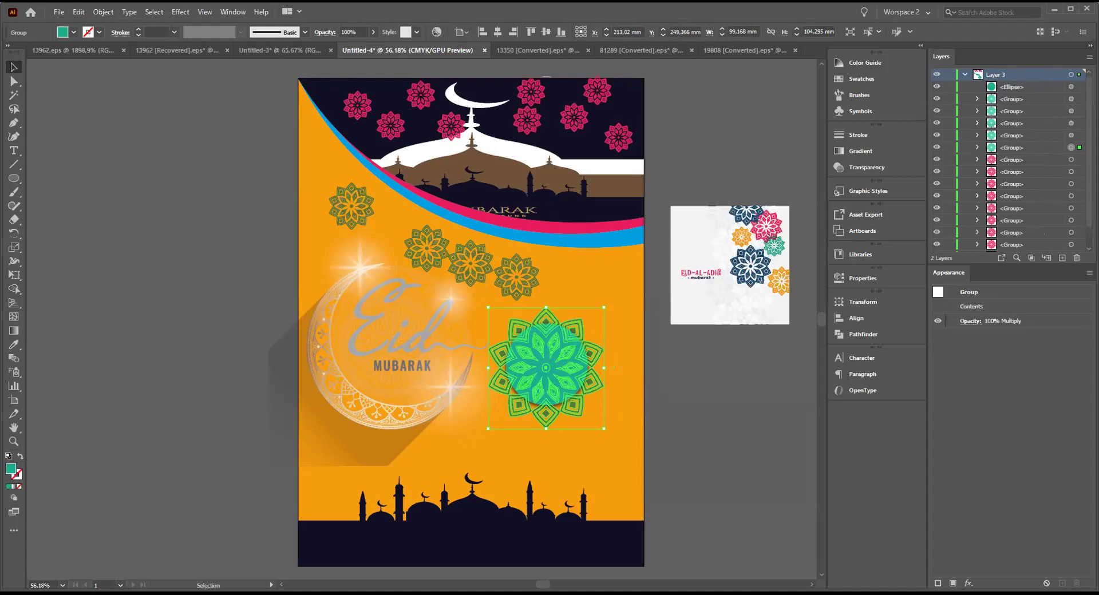
shift+click(1073, 87)
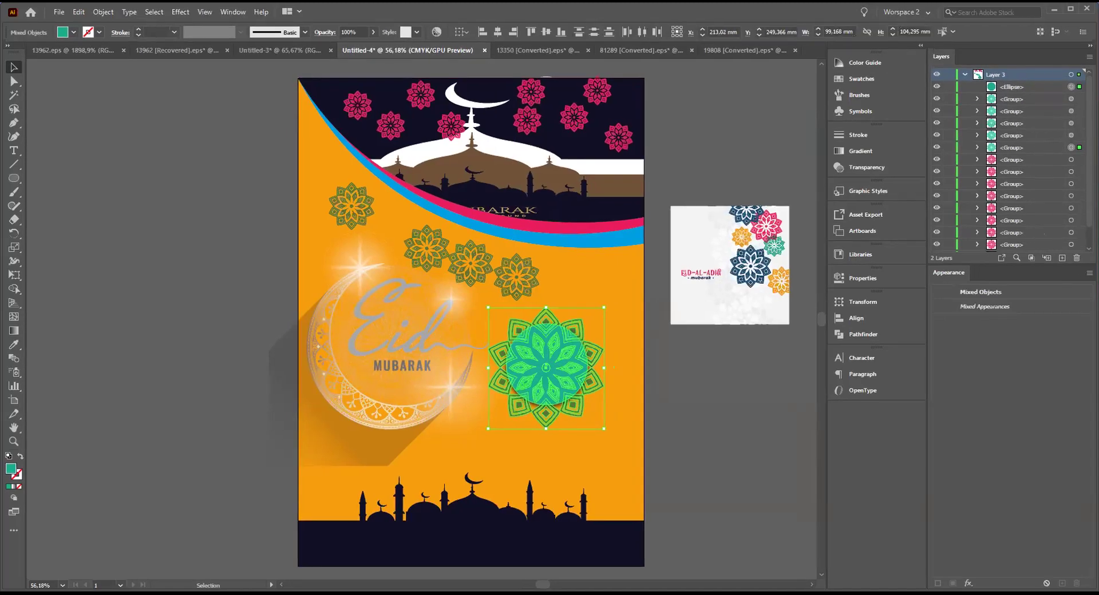
click(101, 12)
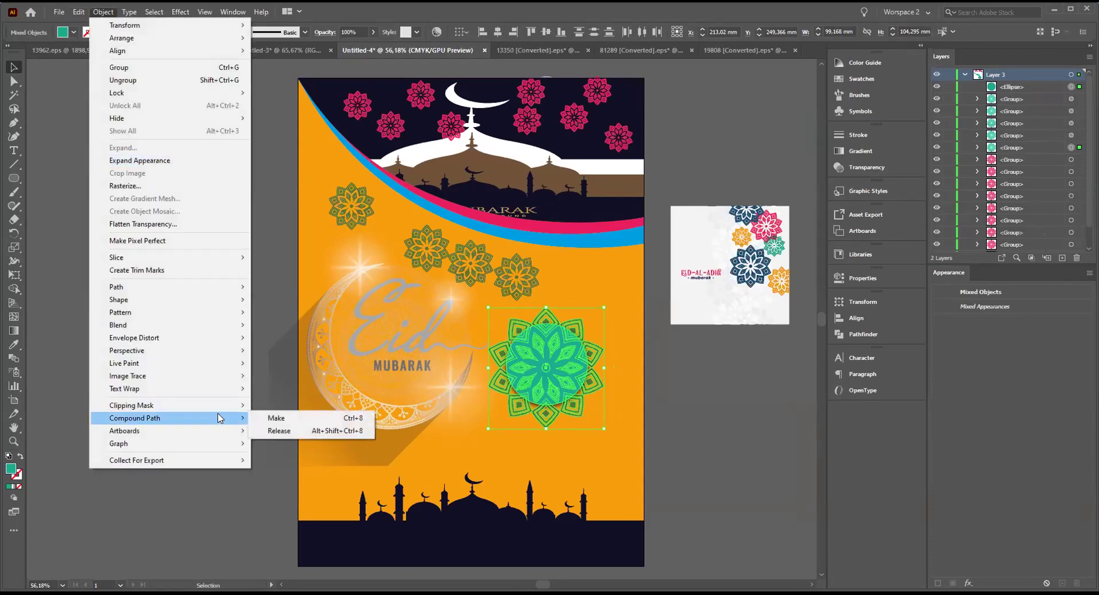
mouse_move(212, 413)
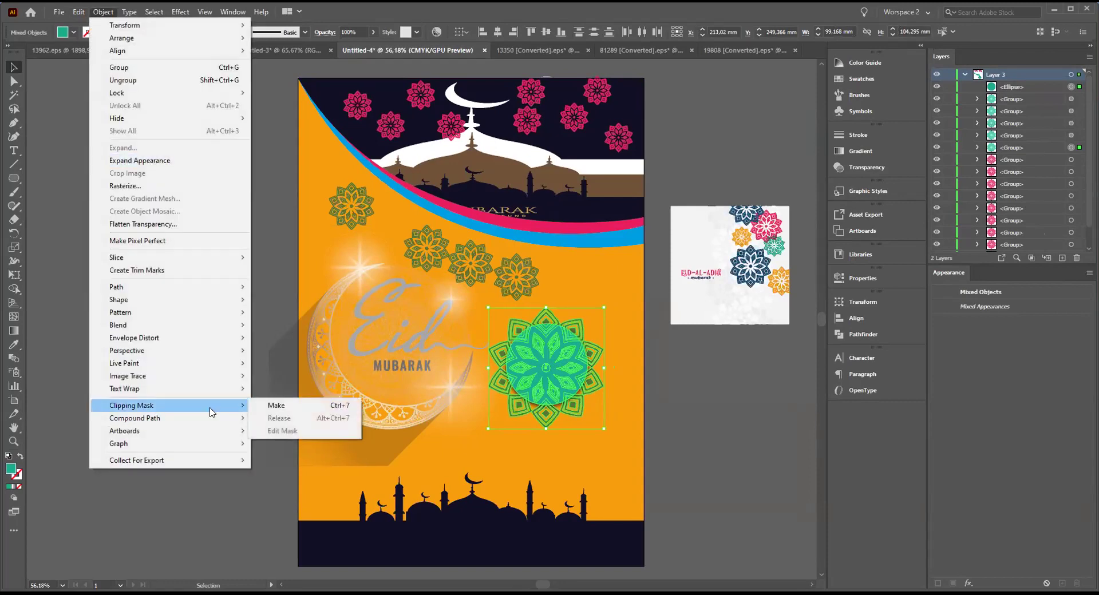
click(276, 406)
click(663, 456)
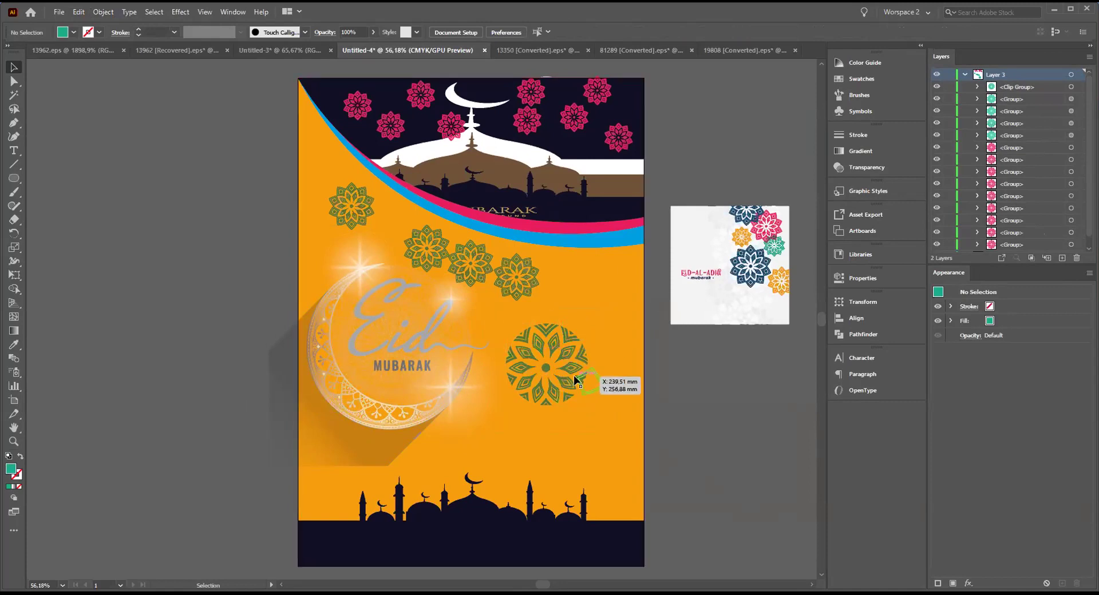
- Try a Multiply drop shadow on the clipped flower with 75% opacity, 0 mm X offset, 1 mm Y offset and 1,764 mm blur, and undo it
click(582, 344)
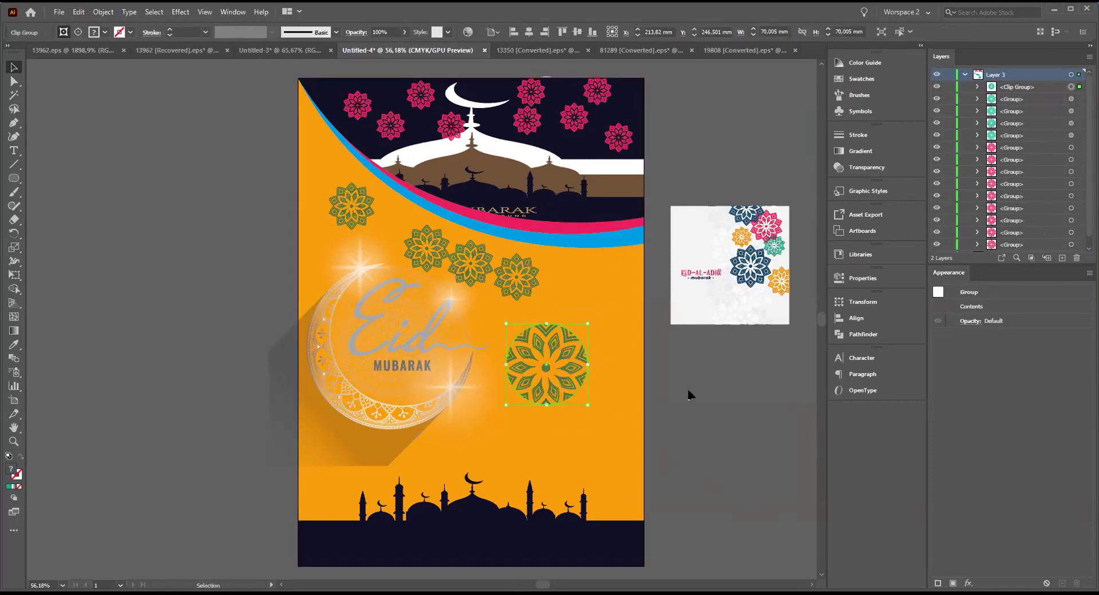
click(181, 12)
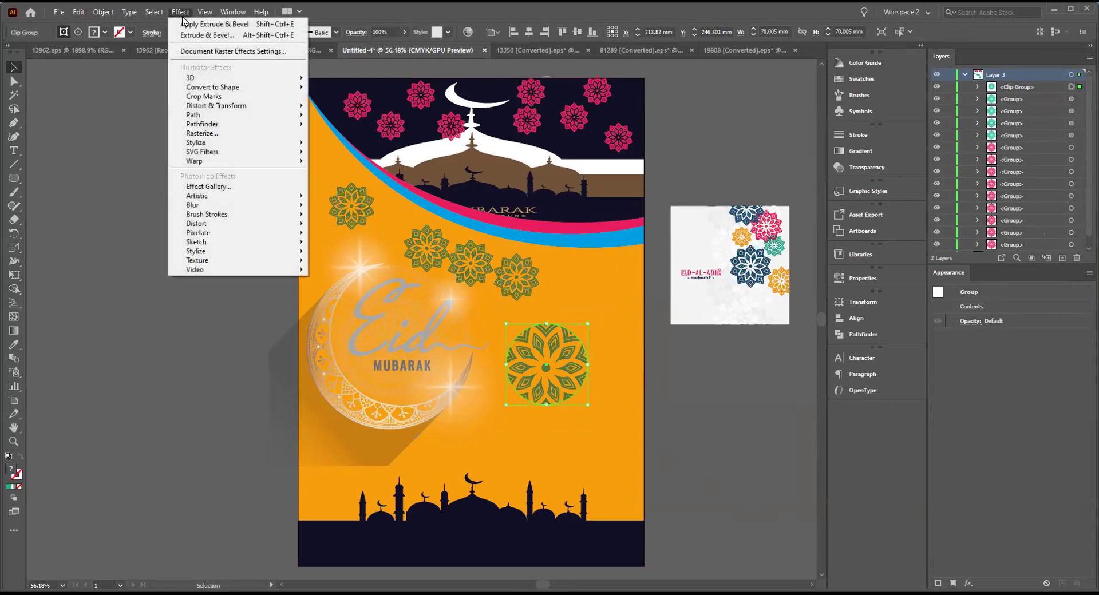
mouse_move(230, 143)
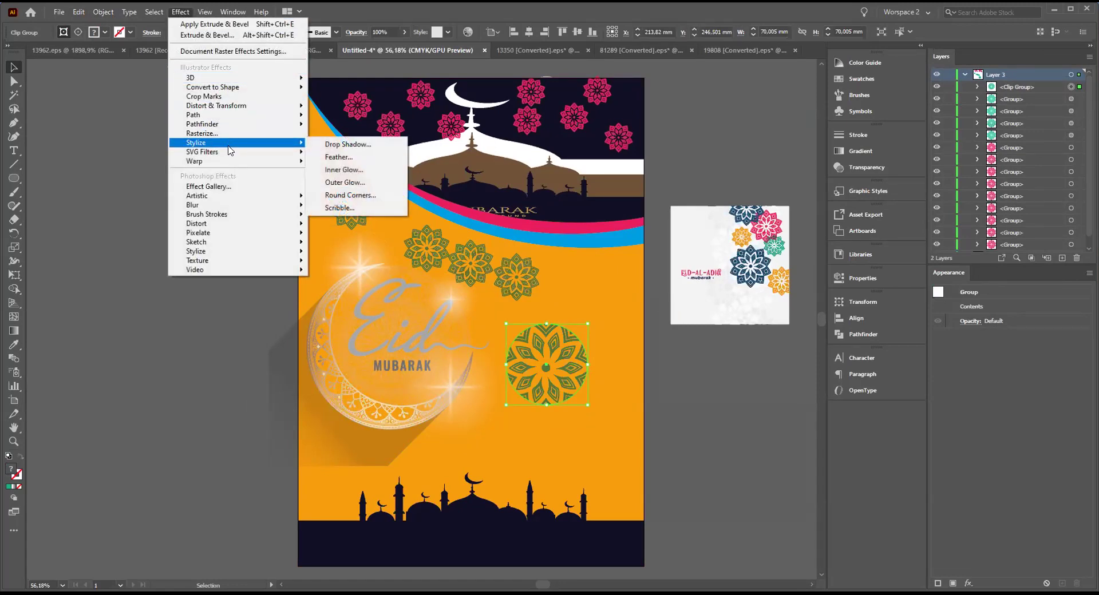
click(346, 147)
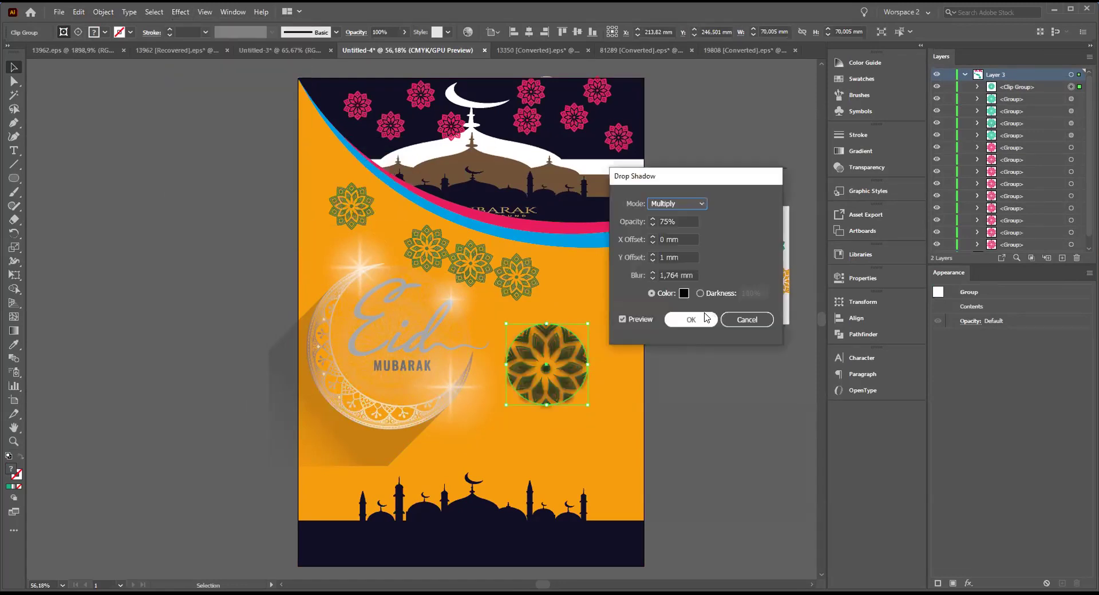
key(Return)
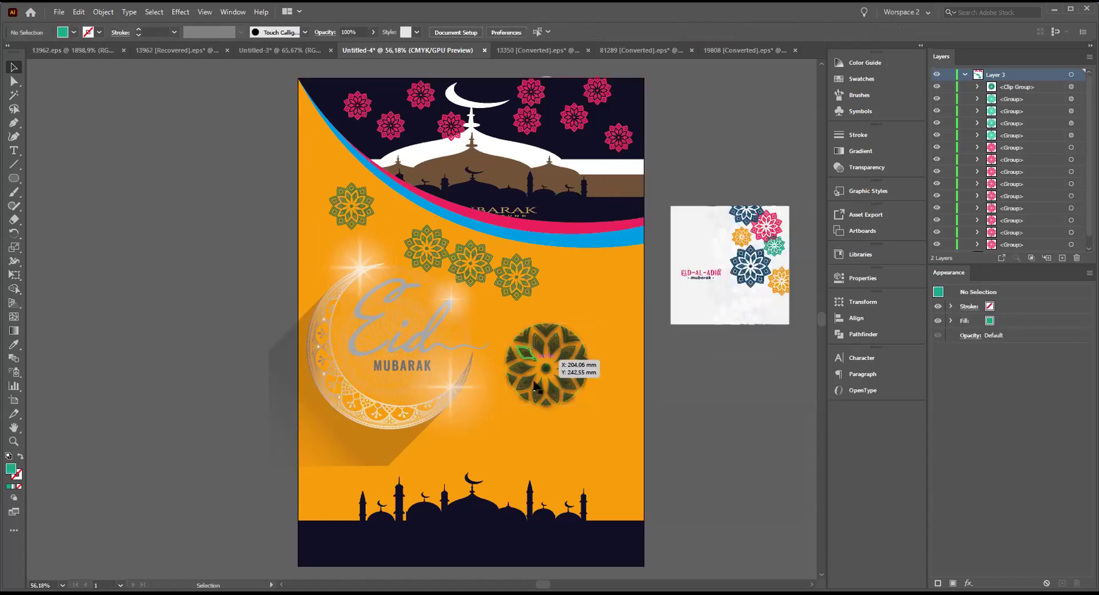
click(689, 489)
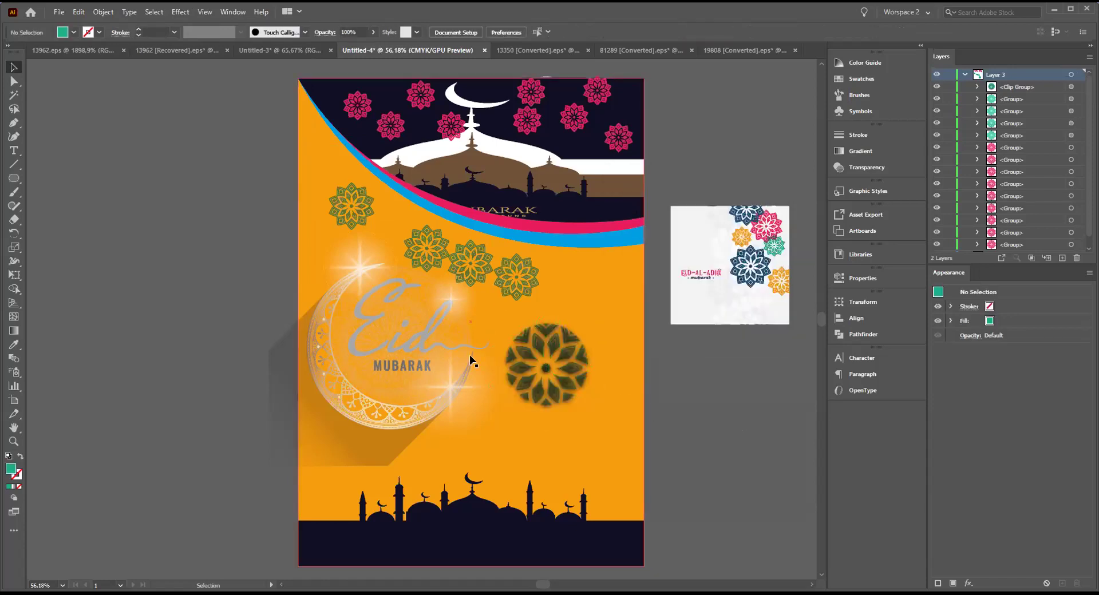
key(ctrl+z)
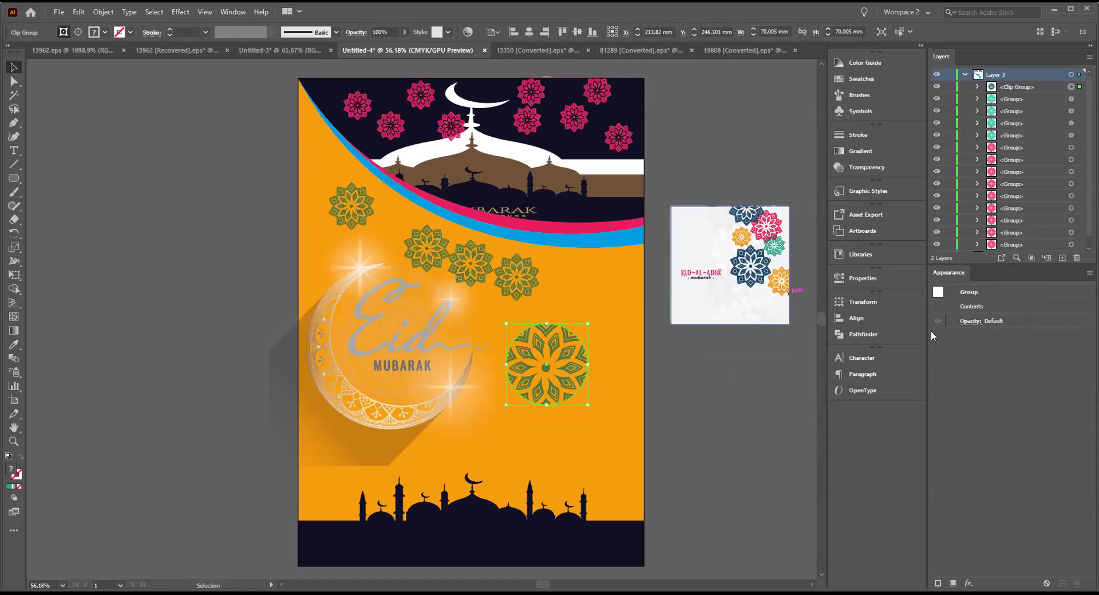
- Examine the new clip group's flower and clipping ellipse, including the ellipse's stroke and fill attributes
click(1029, 84)
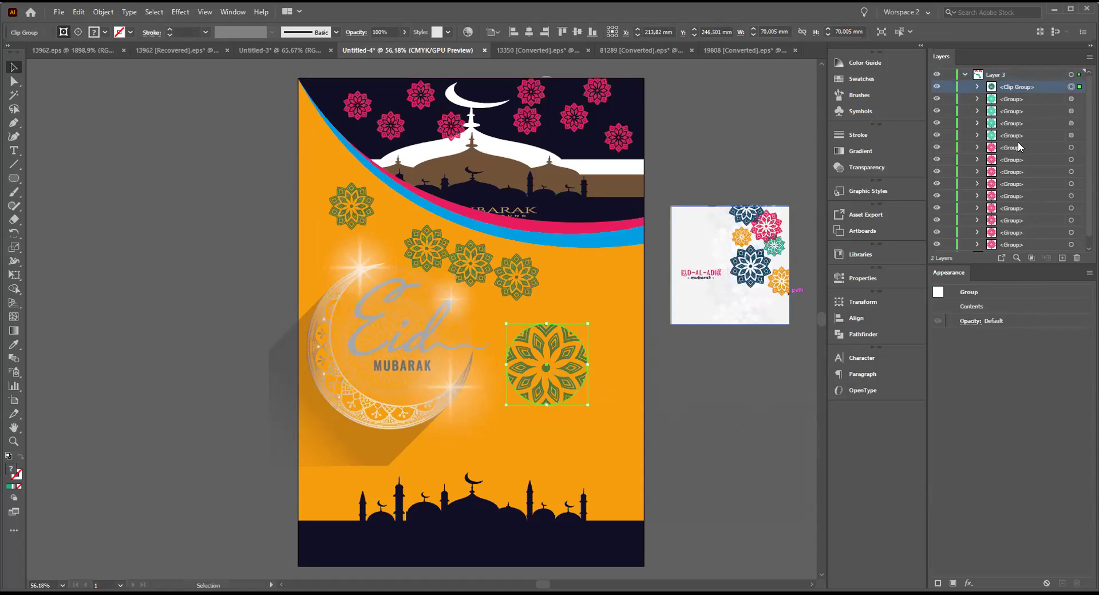
click(977, 86)
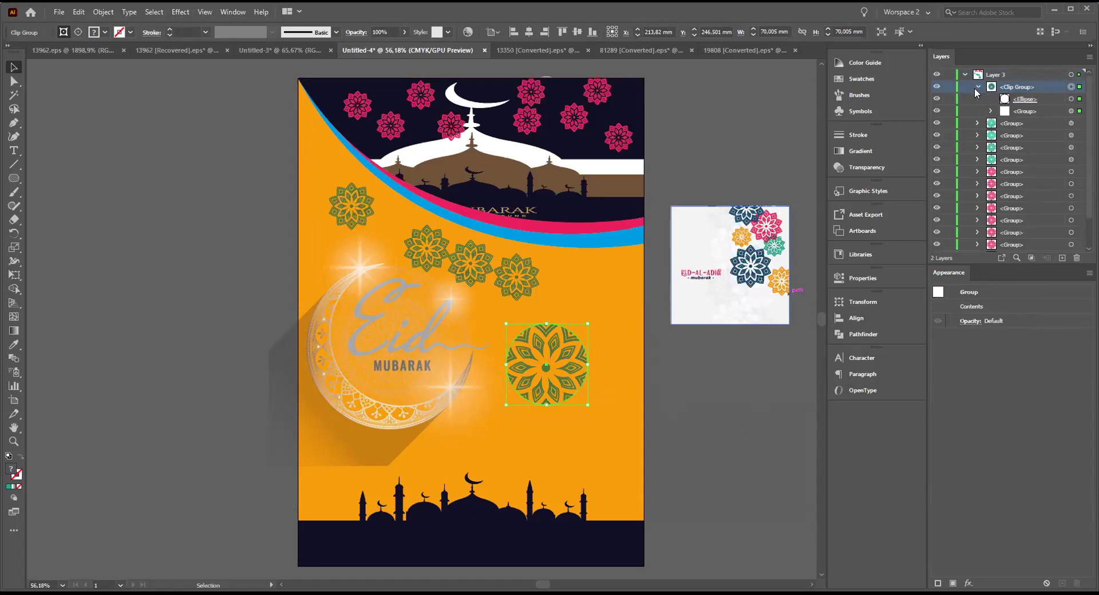
click(1071, 111)
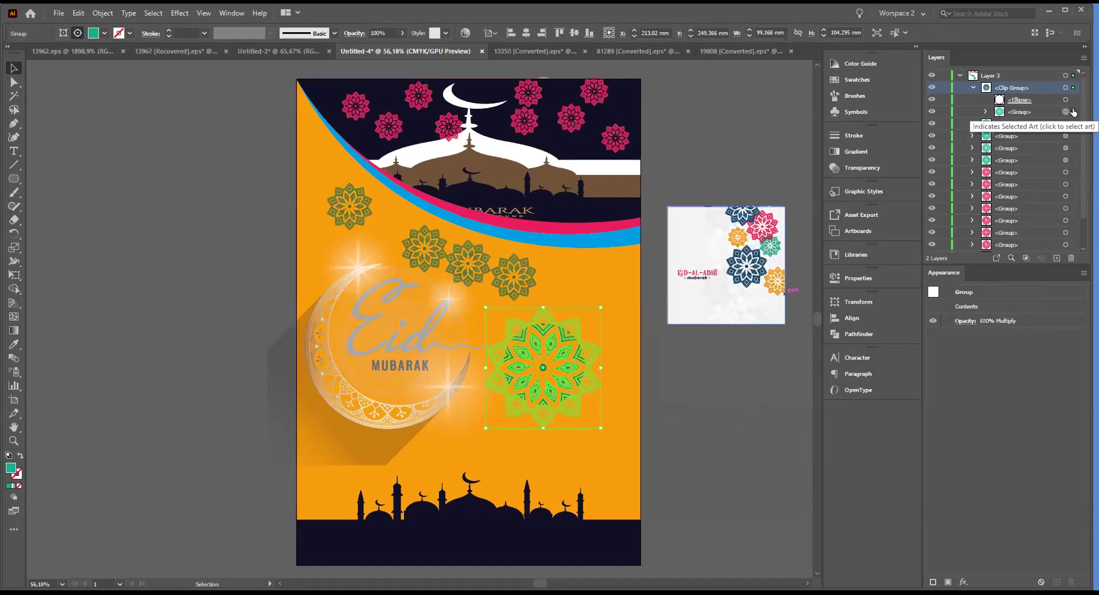
click(1067, 100)
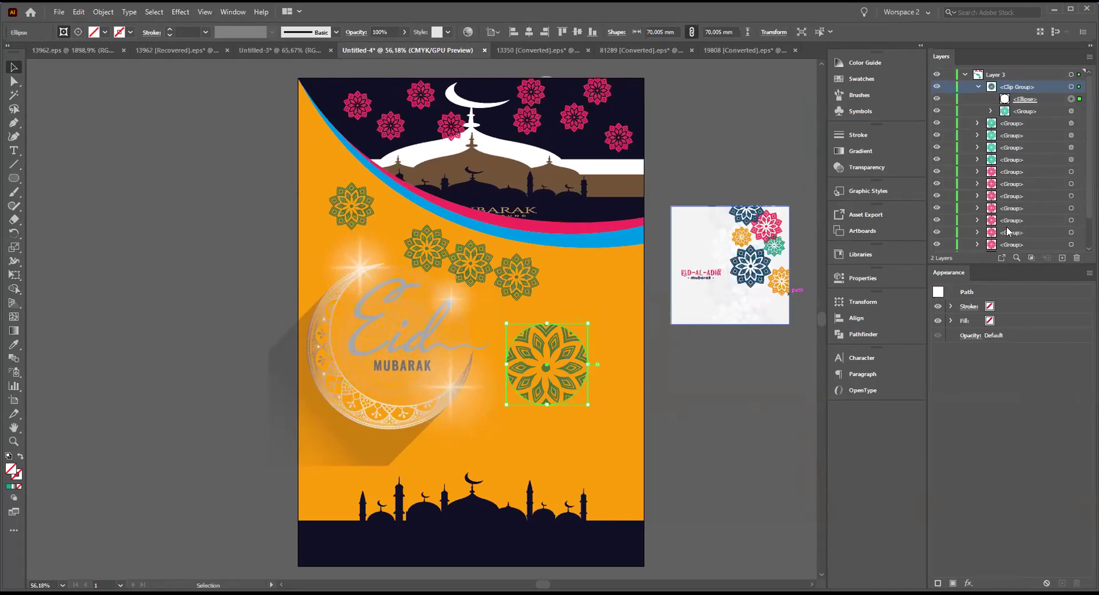
click(951, 307)
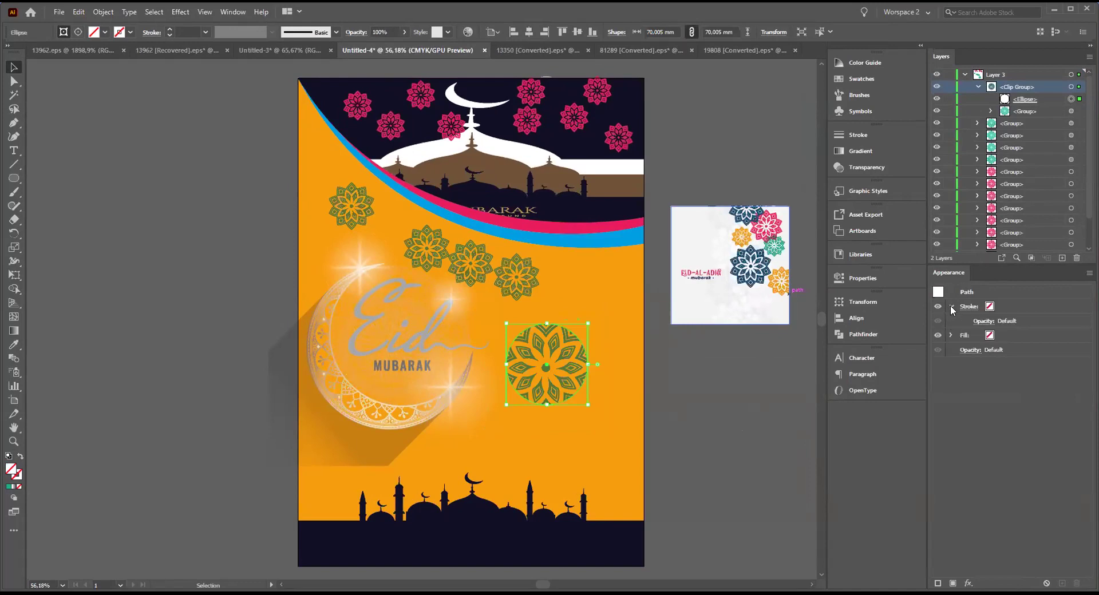
click(950, 336)
click(696, 433)
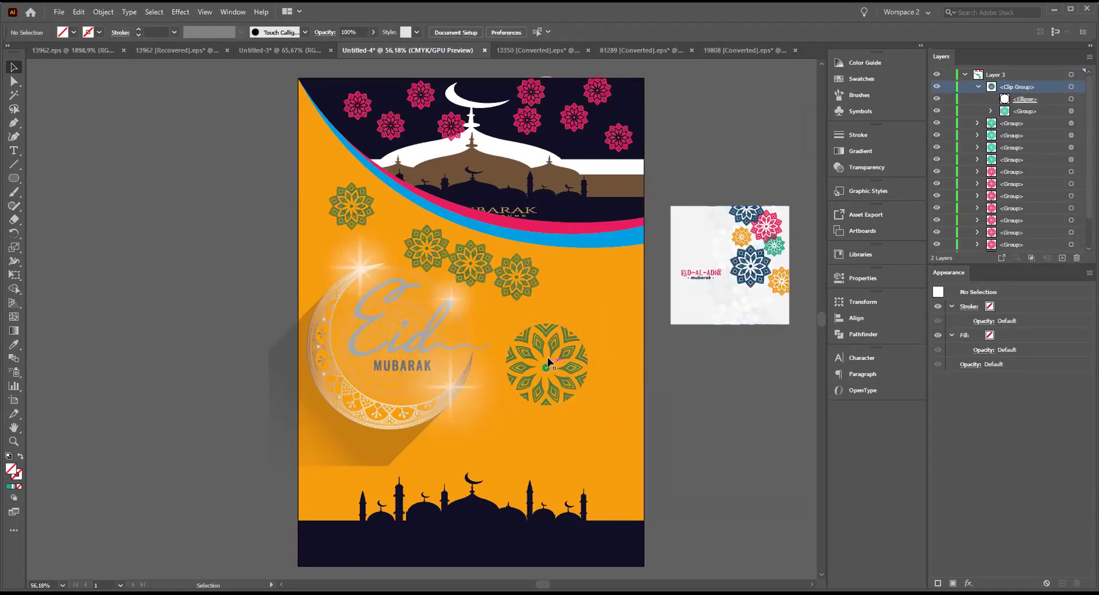
click(574, 362)
click(704, 433)
scroll(707, 418, down, 2)
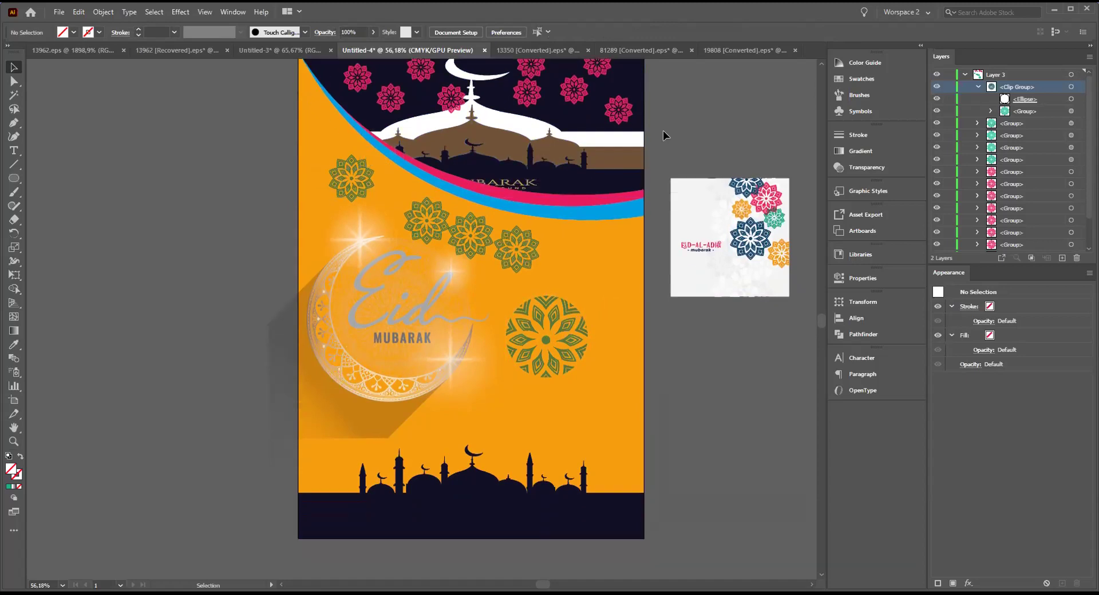
- Switch to the Word document with the Illustrator course outline and review the Type and Advanced Techniques topics
scroll(664, 135, up, 1)
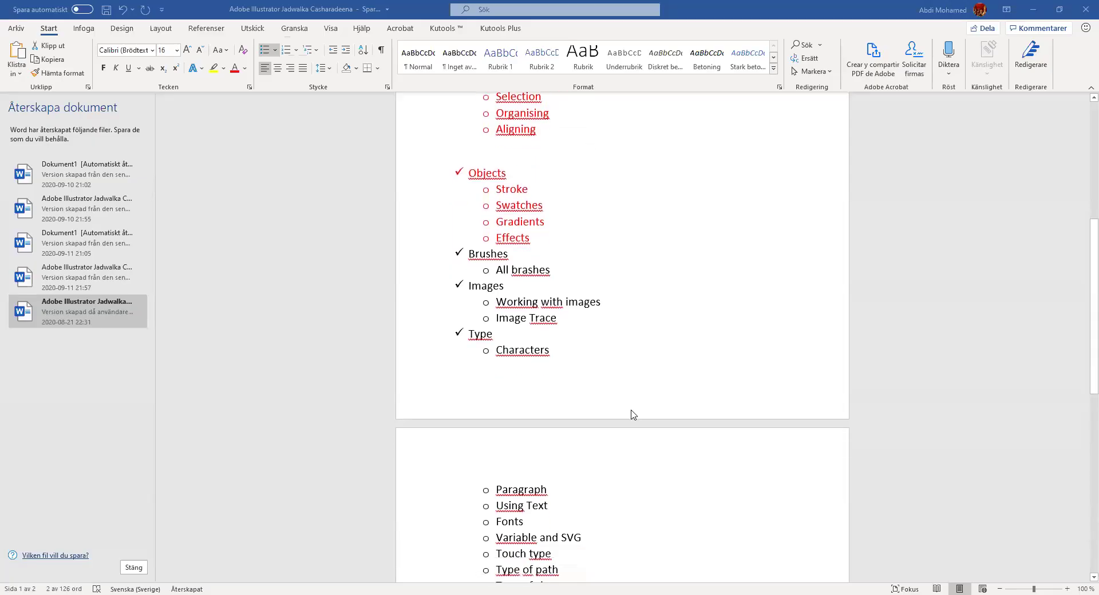
scroll(633, 414, down, 5)
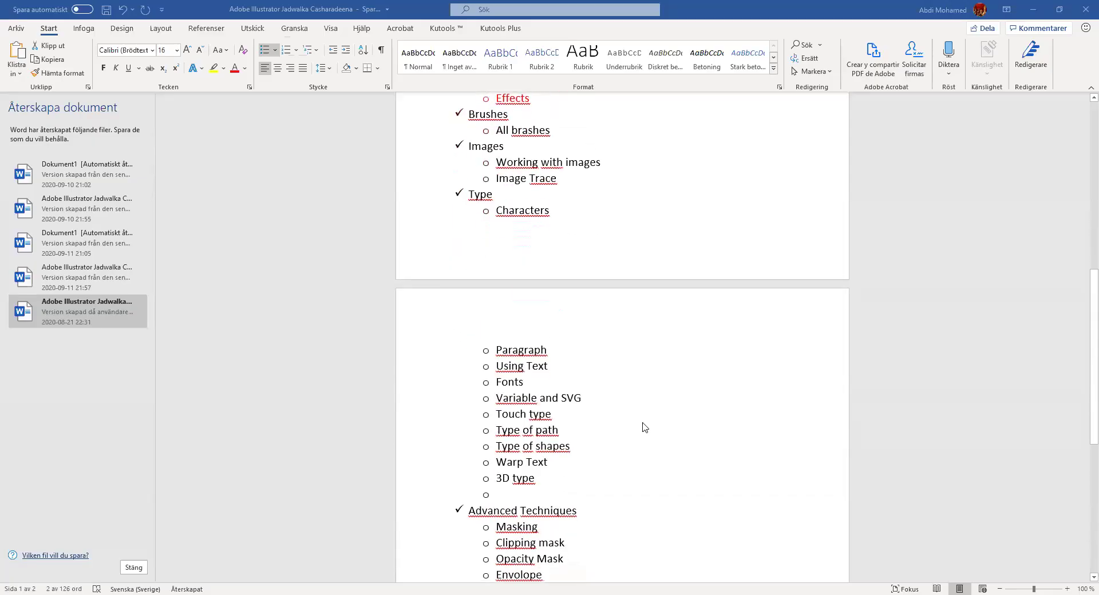